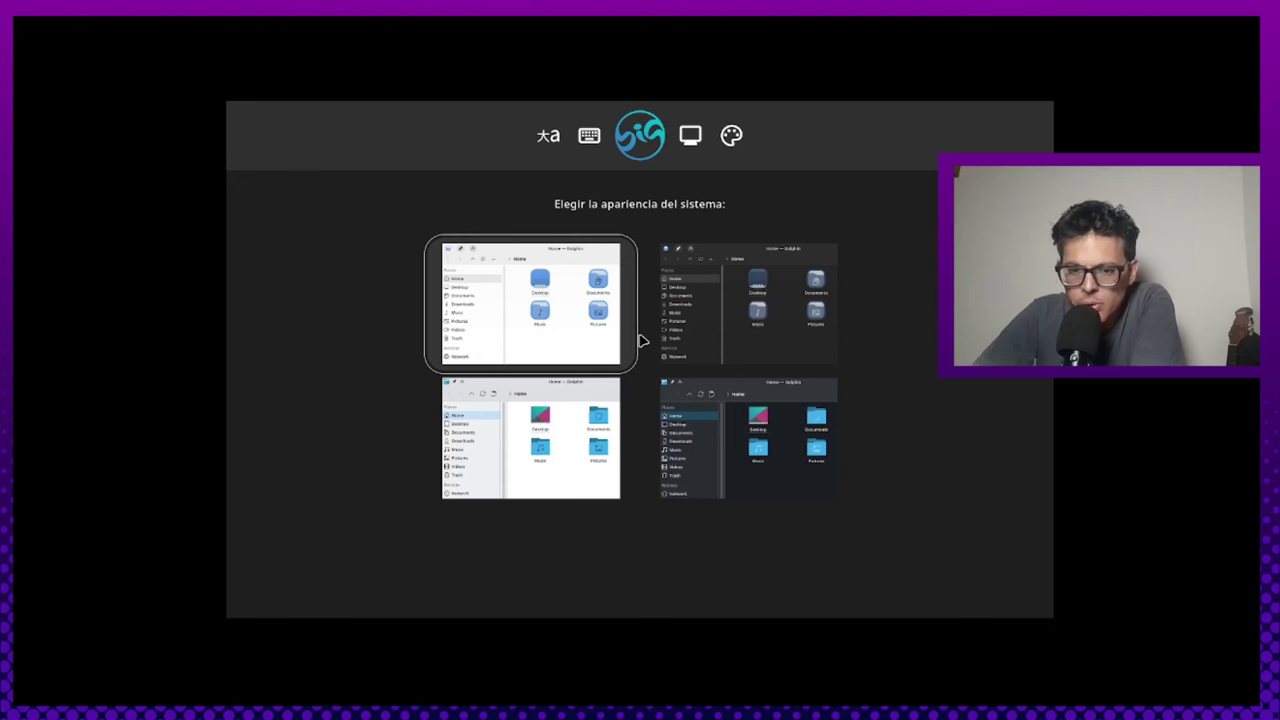
Compare light and dark appearances, then apply the top-right dark theme and close BigLinux Welcome
{"action": "left_click", "coordinate": [645, 340]}
{"action": "left_click", "coordinate": [636, 338]}
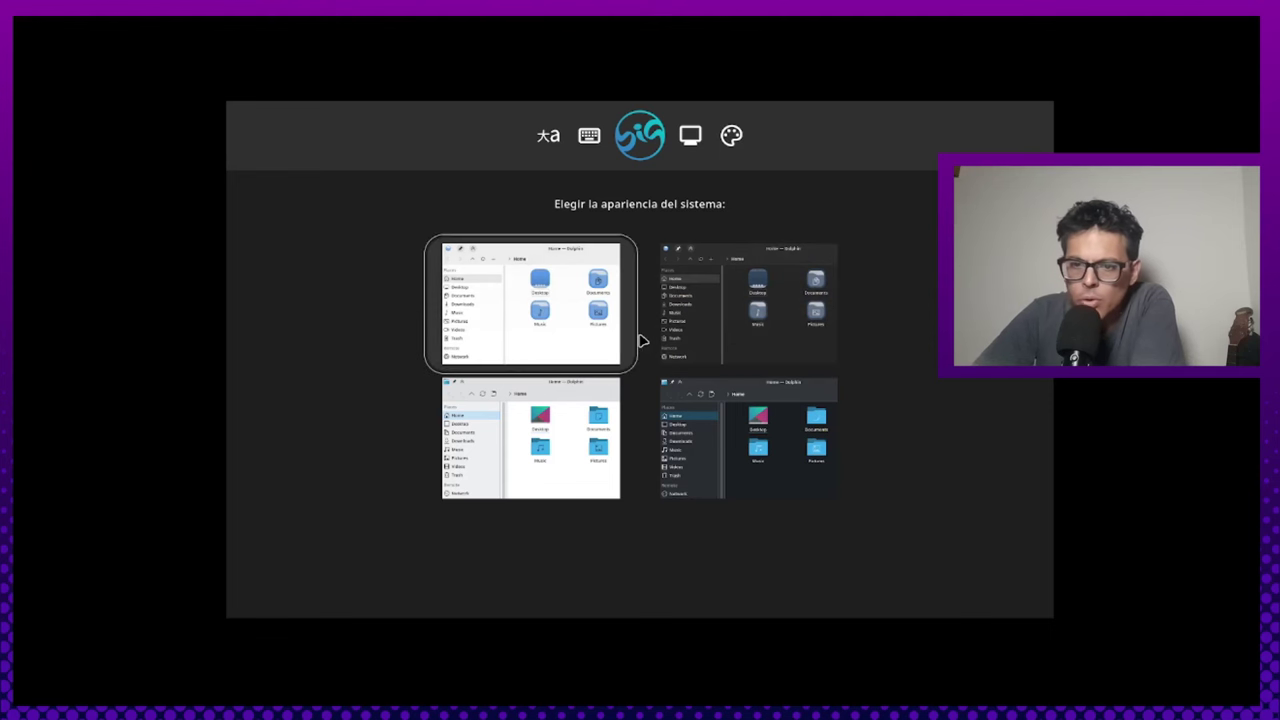
{"action": "left_click", "coordinate": [645, 340]}
{"action": "left_click", "coordinate": [640, 337]}
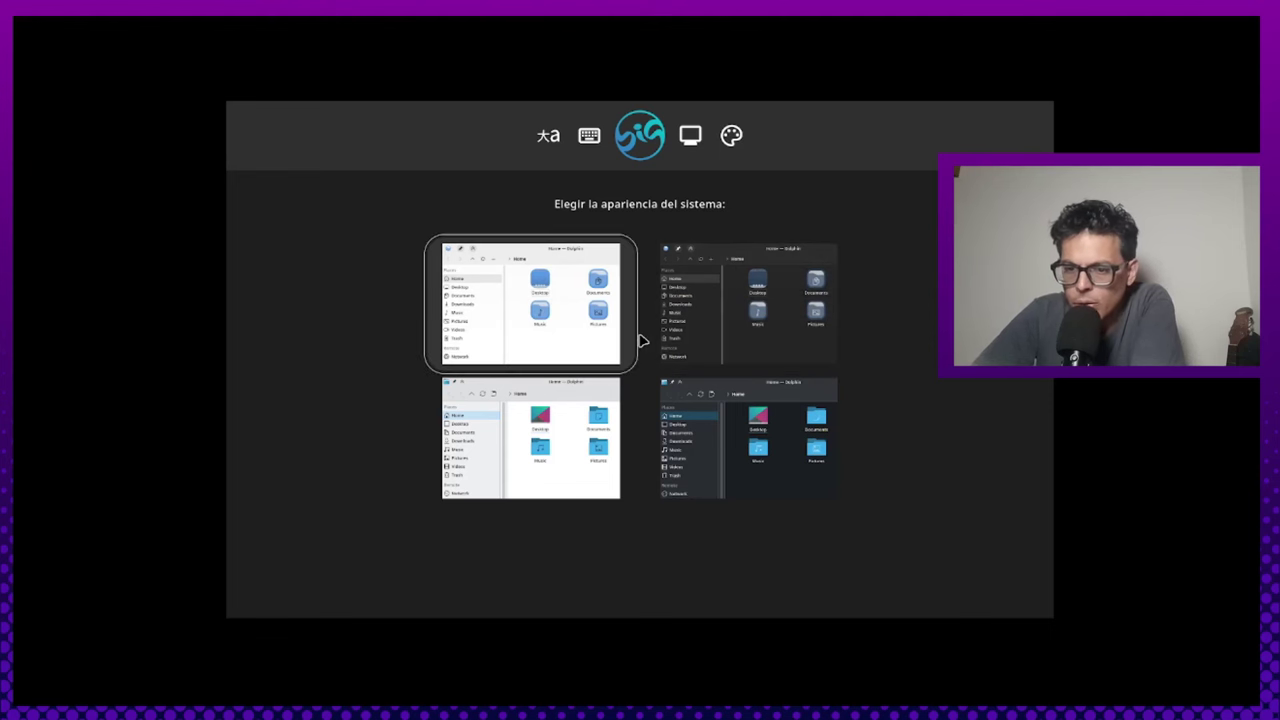
{"action": "key", "text": "Tab"}
{"action": "key", "text": "Tab"}
{"action": "key", "text": "Tab"}
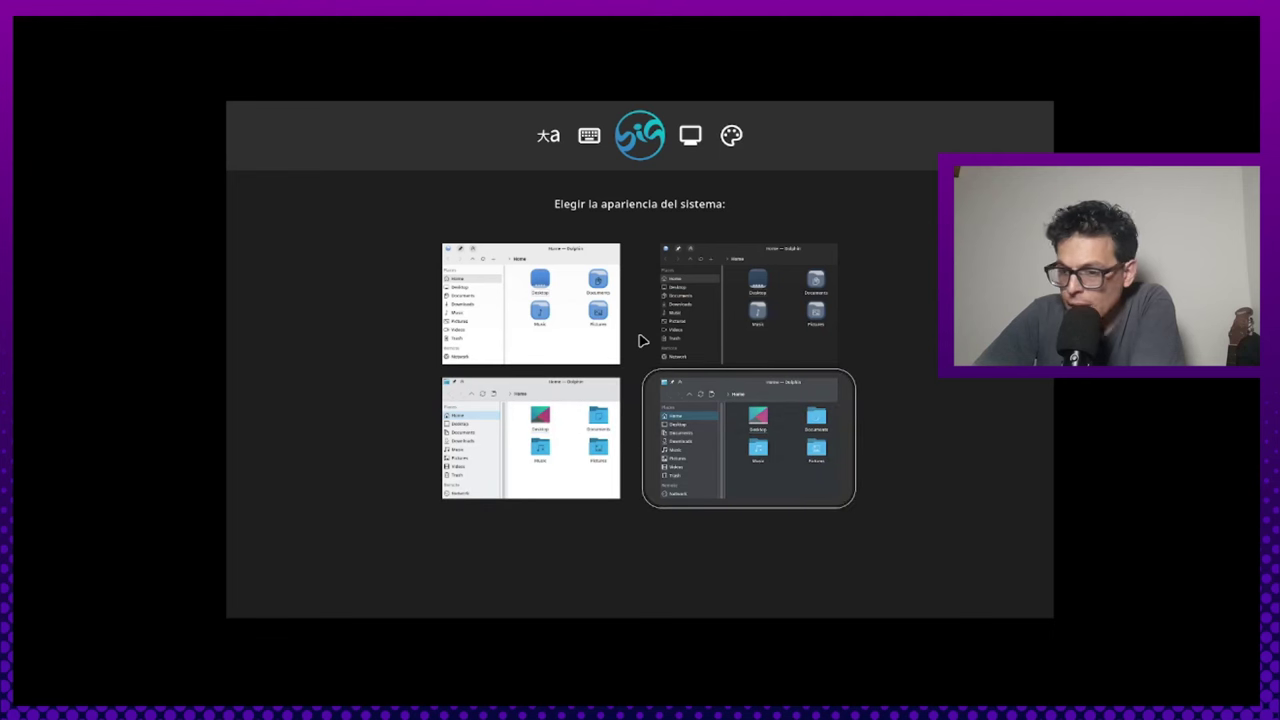
{"action": "key", "text": "shift+Tab"}
{"action": "key", "text": "shift+Tab"}
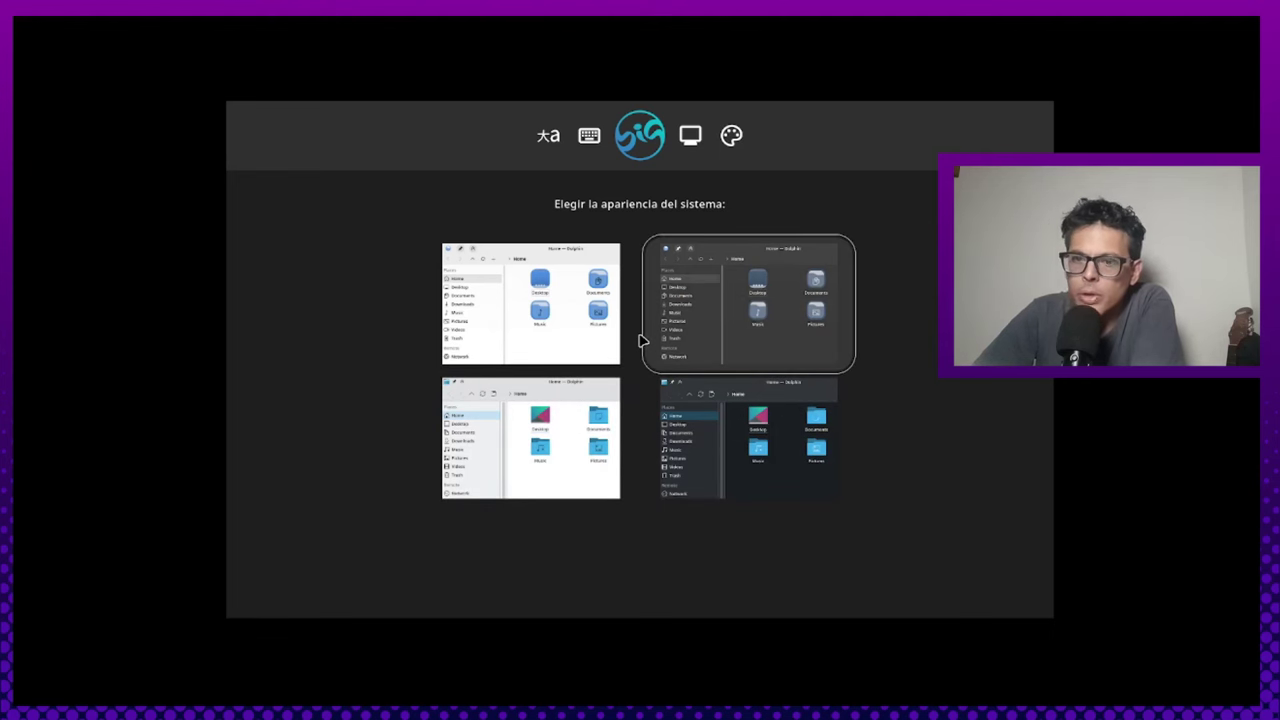
{"action": "left_click", "coordinate": [698, 340]}
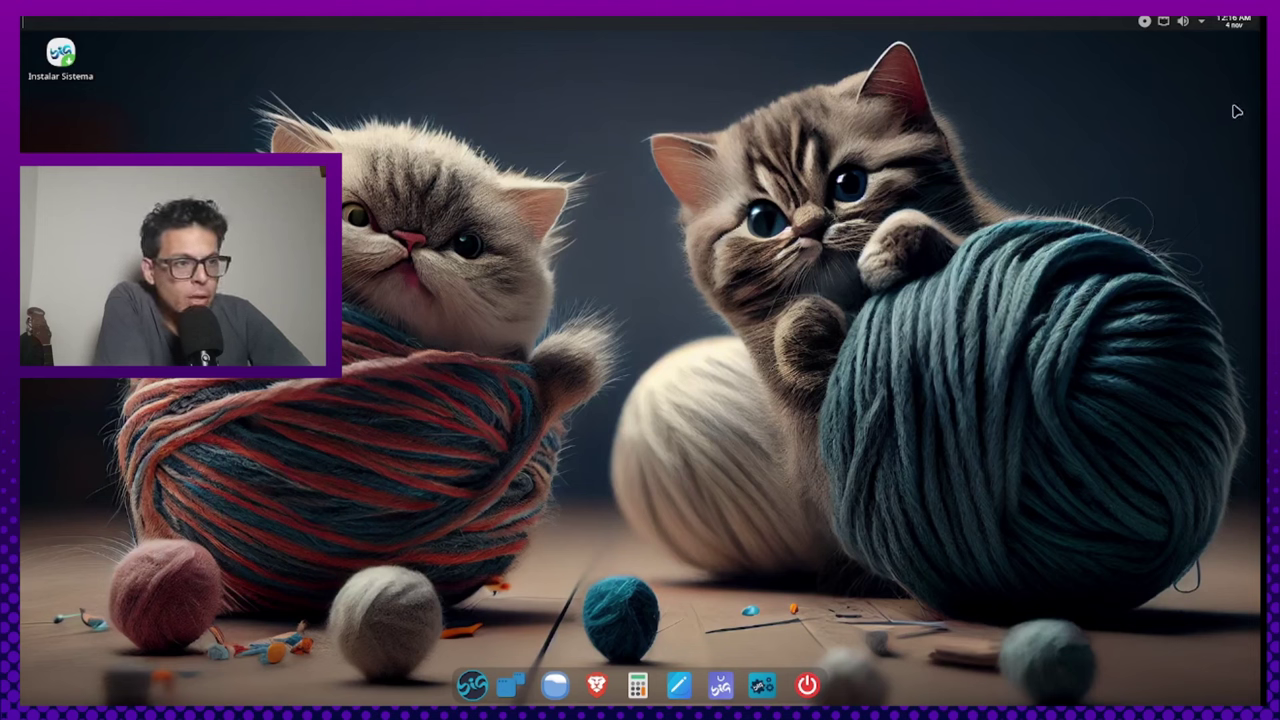
{"action": "left_click", "coordinate": [1238, 28]}
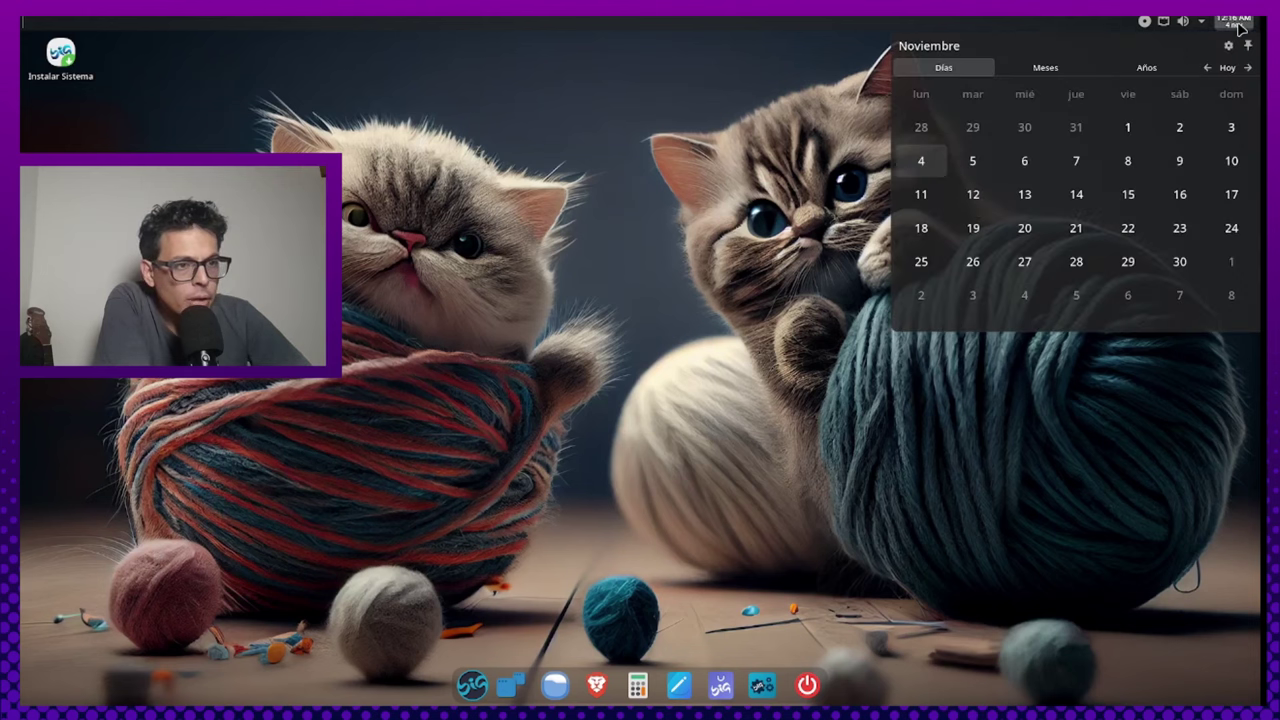
{"action": "left_click", "coordinate": [1232, 30]}
{"action": "left_click", "coordinate": [1204, 26]}
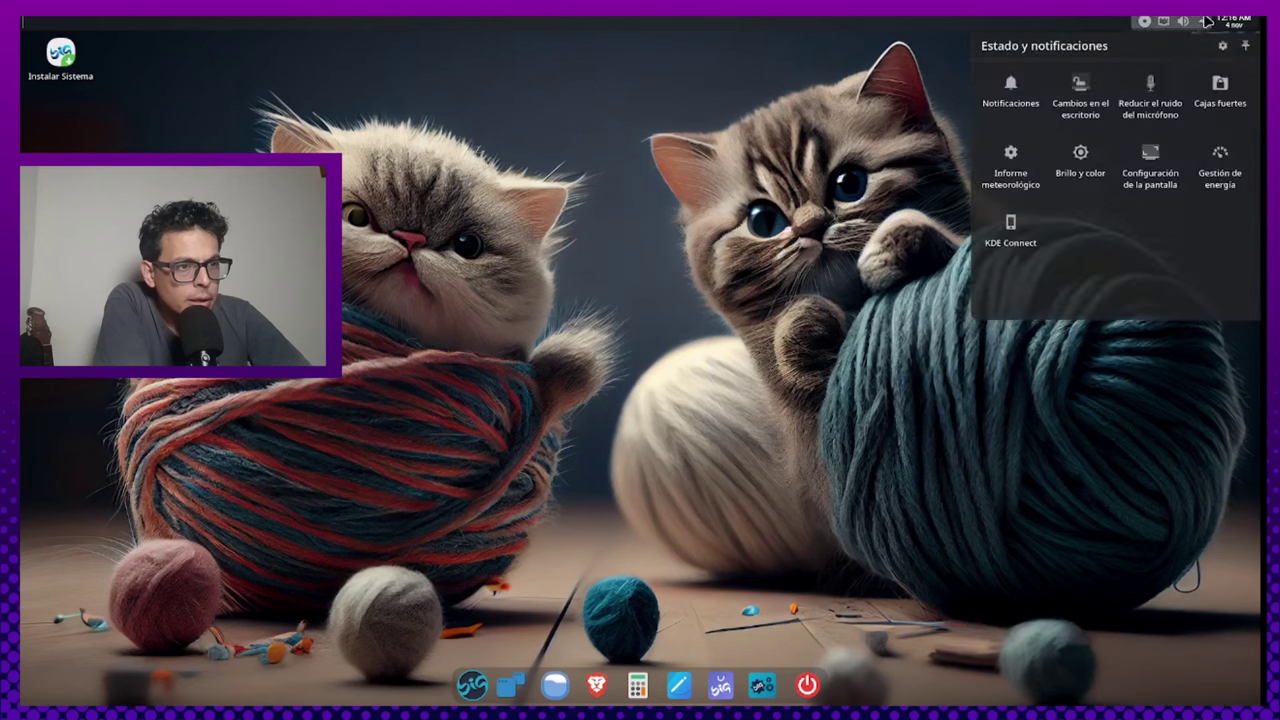
{"action": "left_click", "coordinate": [1205, 26]}
{"action": "left_click", "coordinate": [1204, 26]}
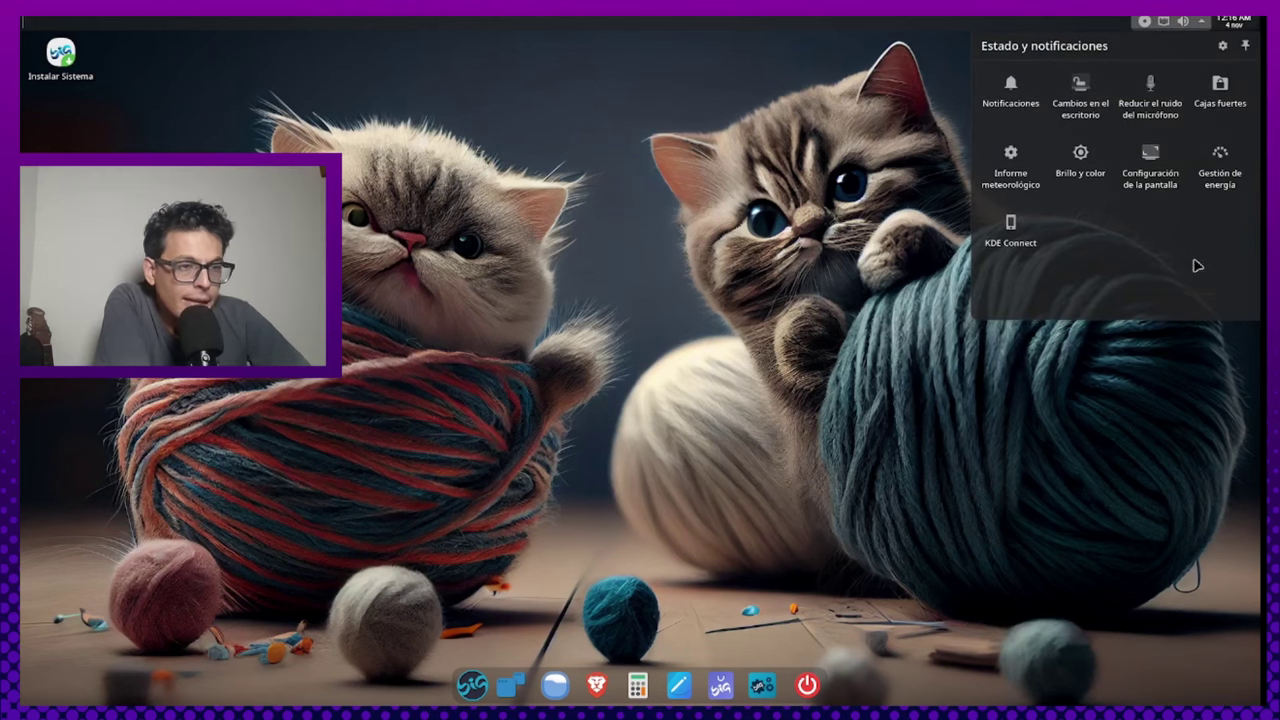
{"action": "left_click", "coordinate": [1164, 22]}
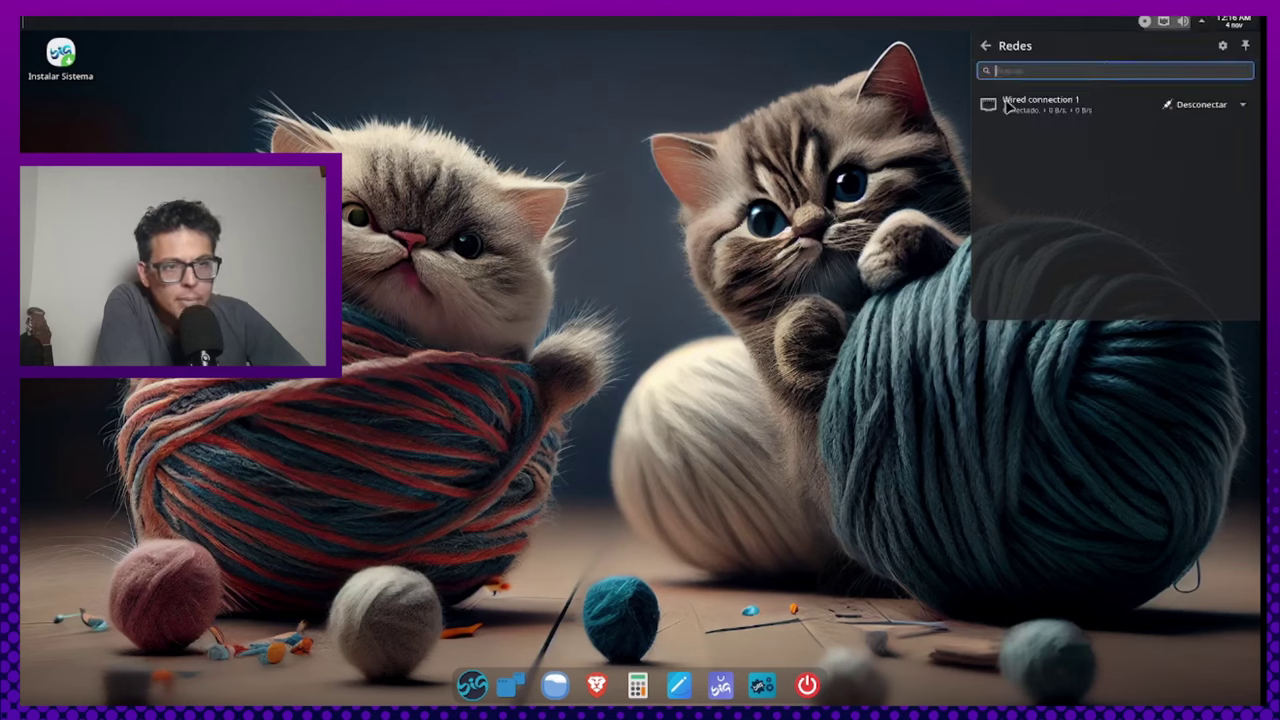
{"action": "left_click", "coordinate": [362, 189]}
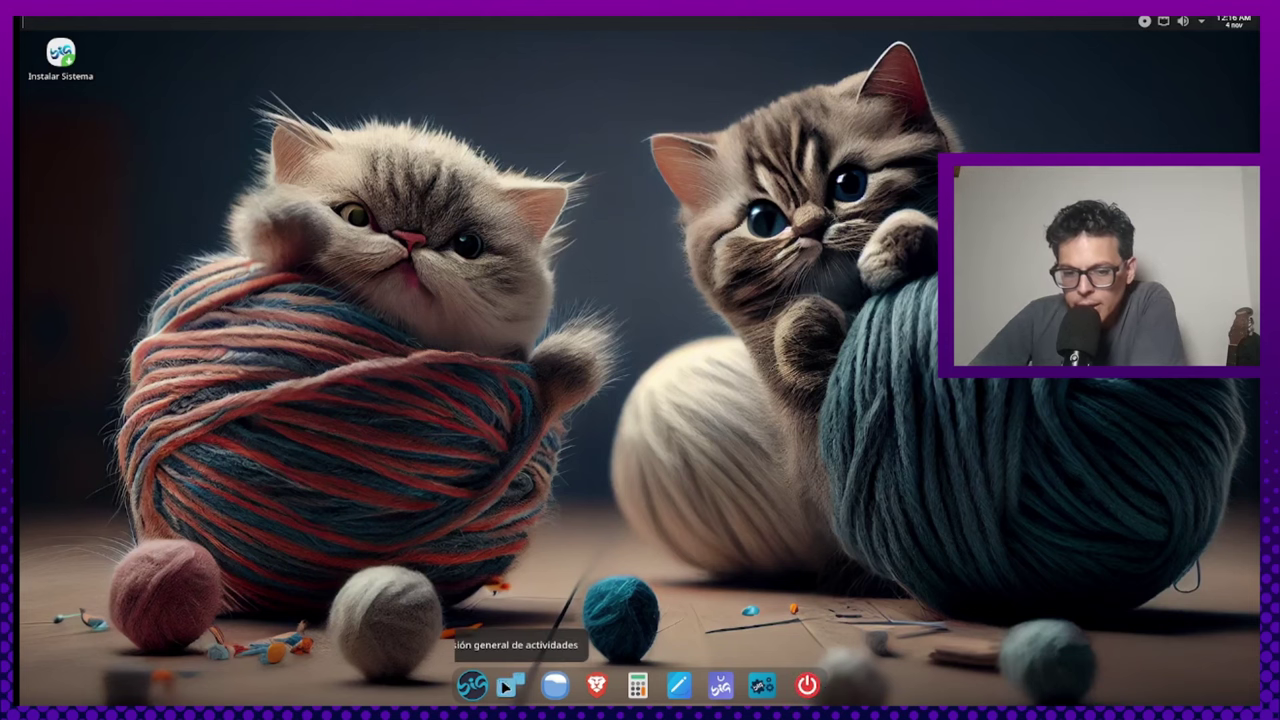
{"action": "left_click", "coordinate": [473, 686]}
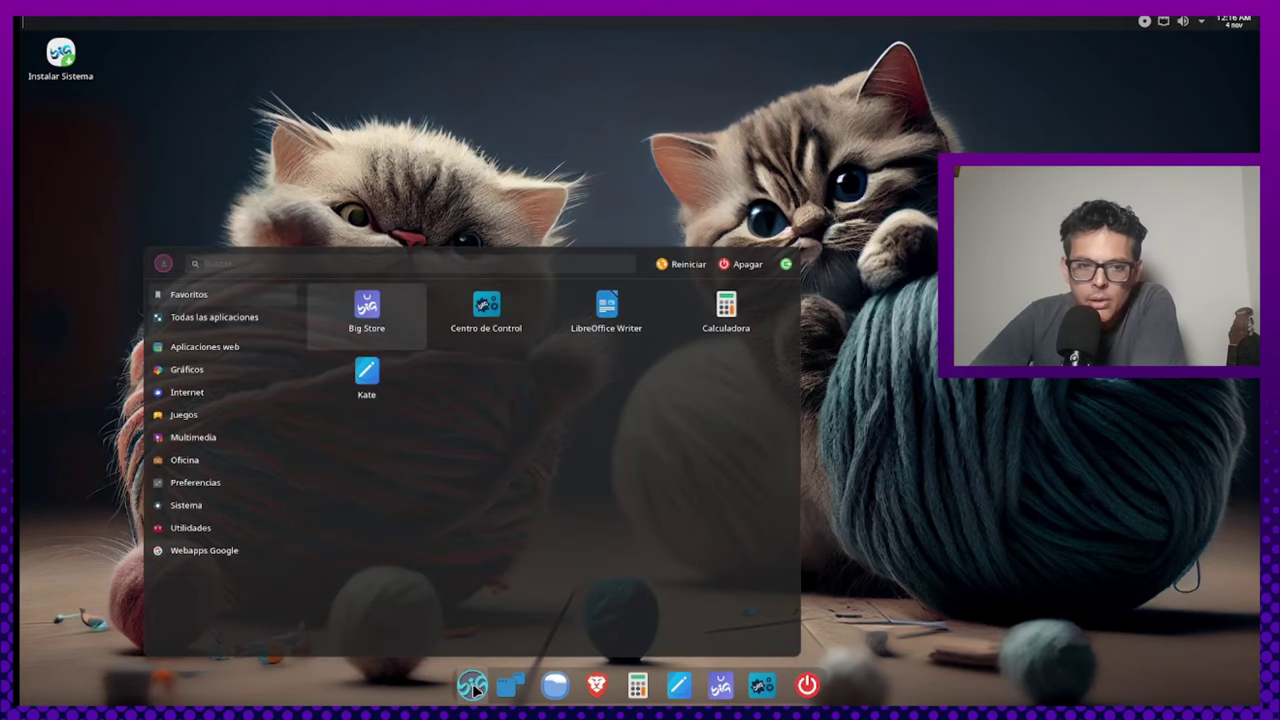
{"action": "left_click", "coordinate": [215, 318]}
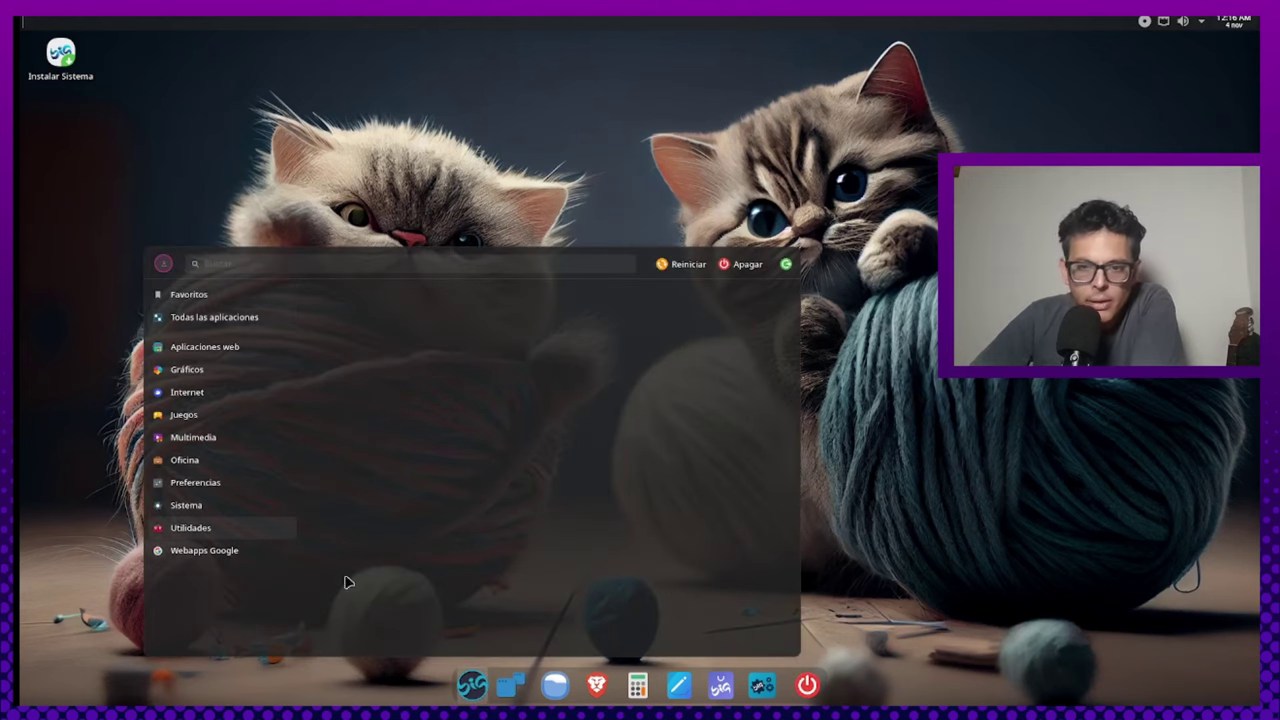
{"action": "left_click", "coordinate": [468, 688]}
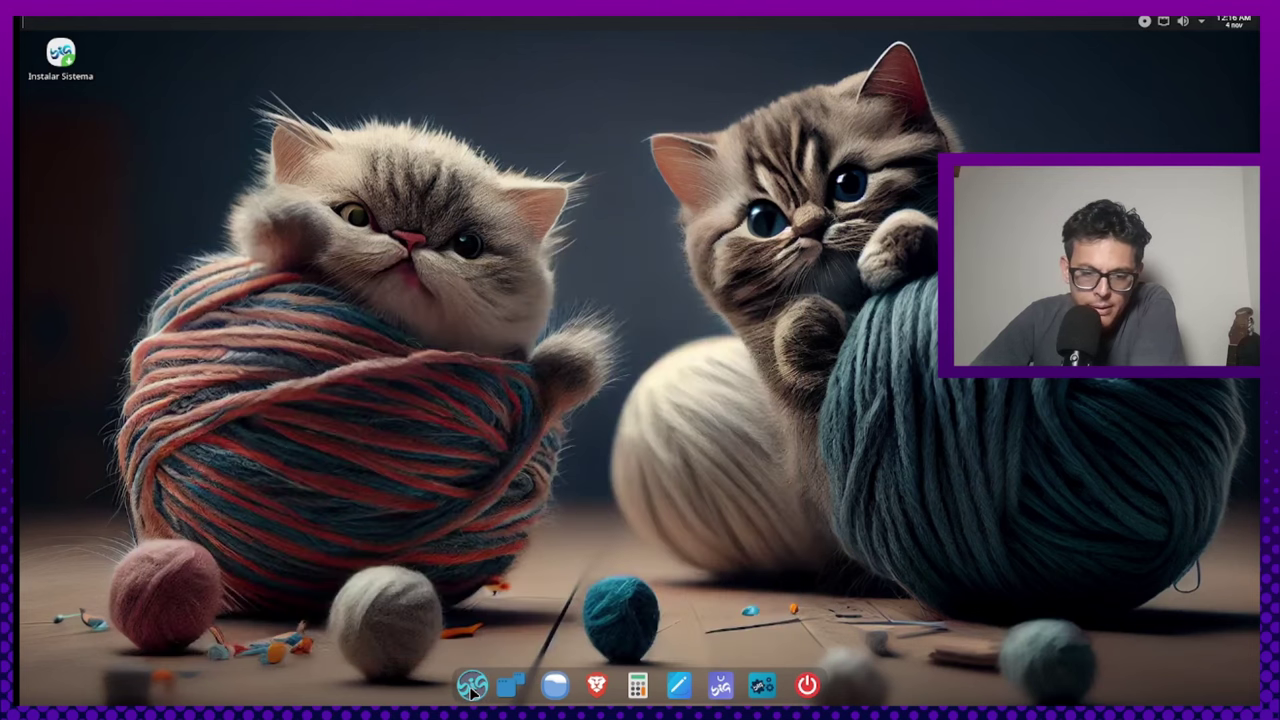
{"action": "right_click", "coordinate": [469, 690]}
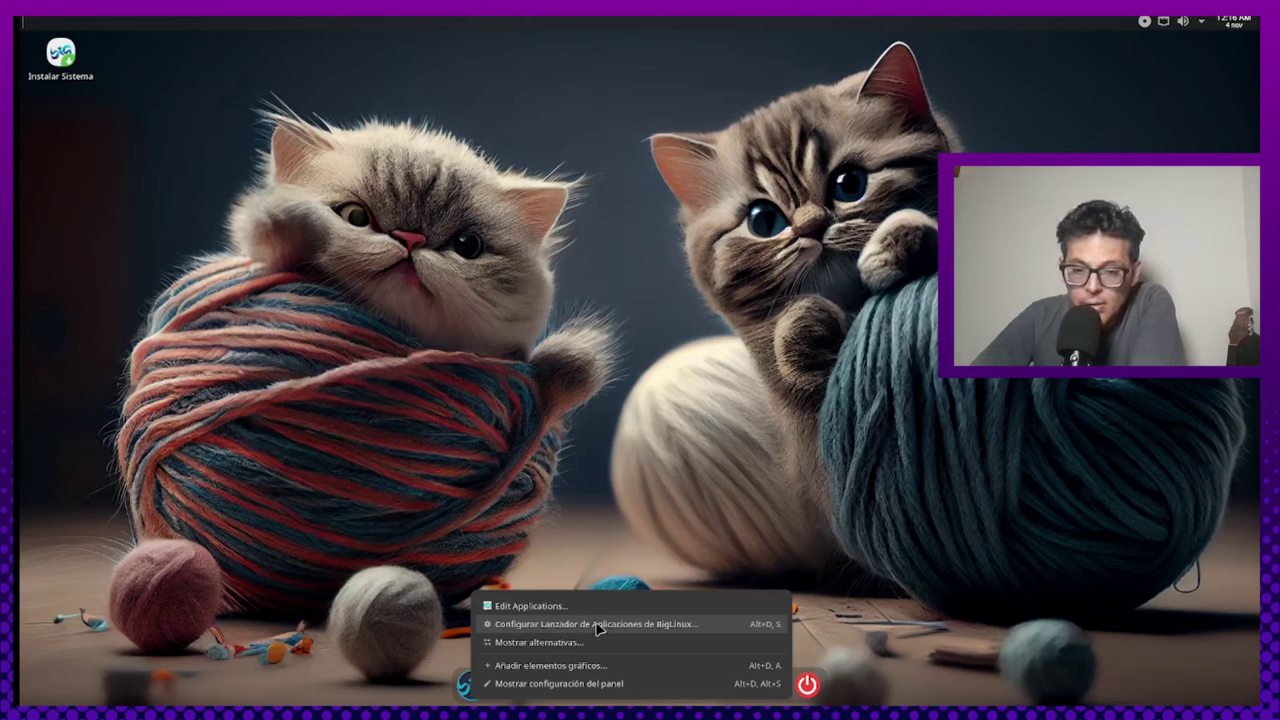
{"action": "left_click", "coordinate": [607, 562]}
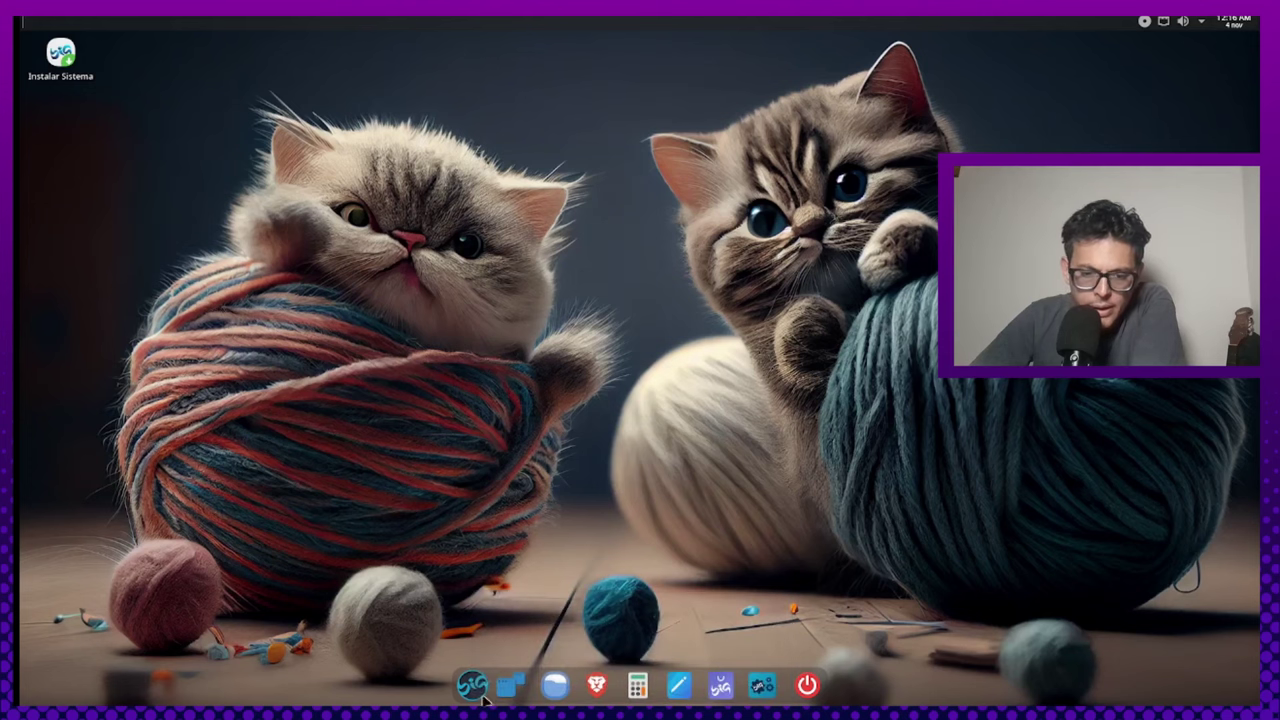
{"action": "left_click", "coordinate": [469, 688]}
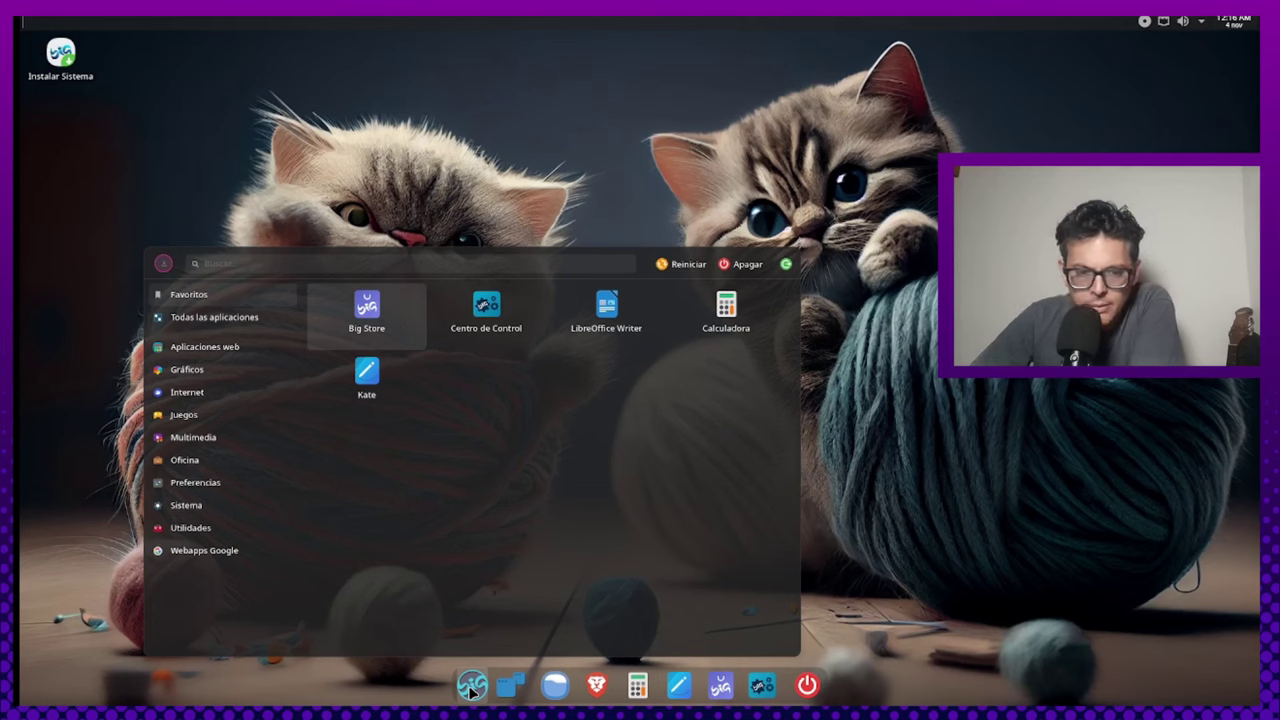
{"action": "left_click", "coordinate": [472, 688]}
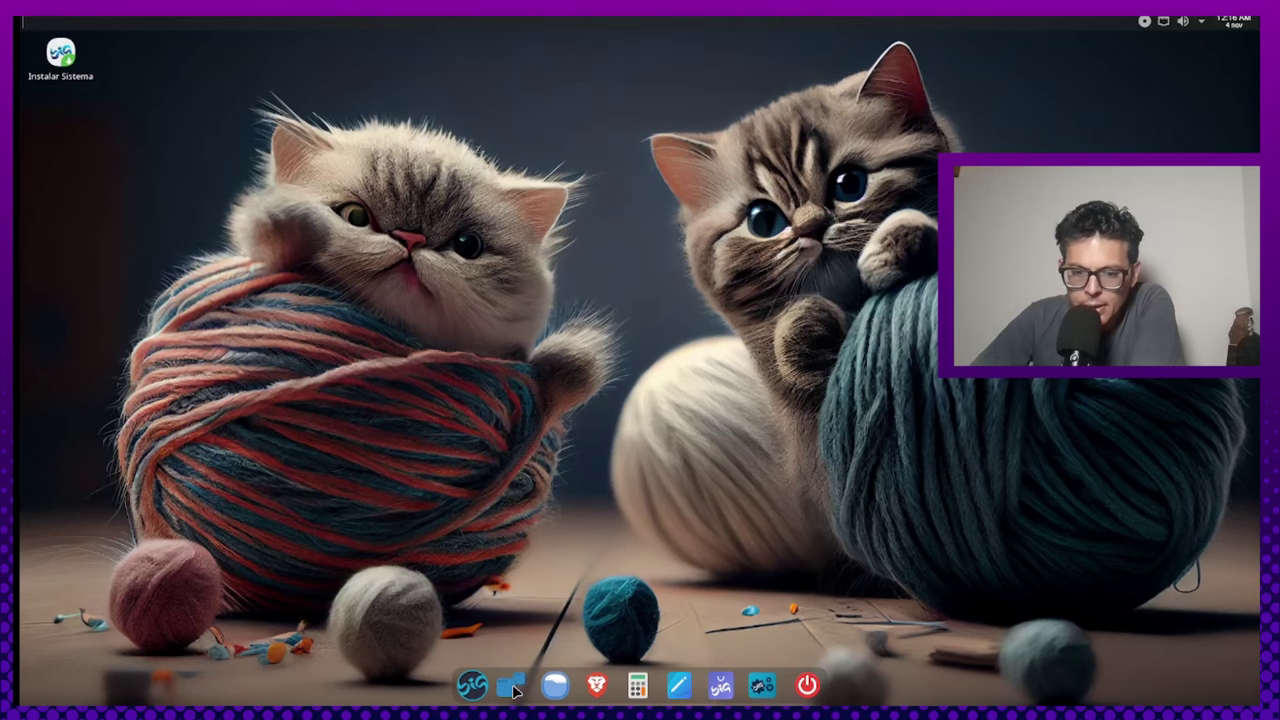
{"action": "left_click", "coordinate": [513, 689]}
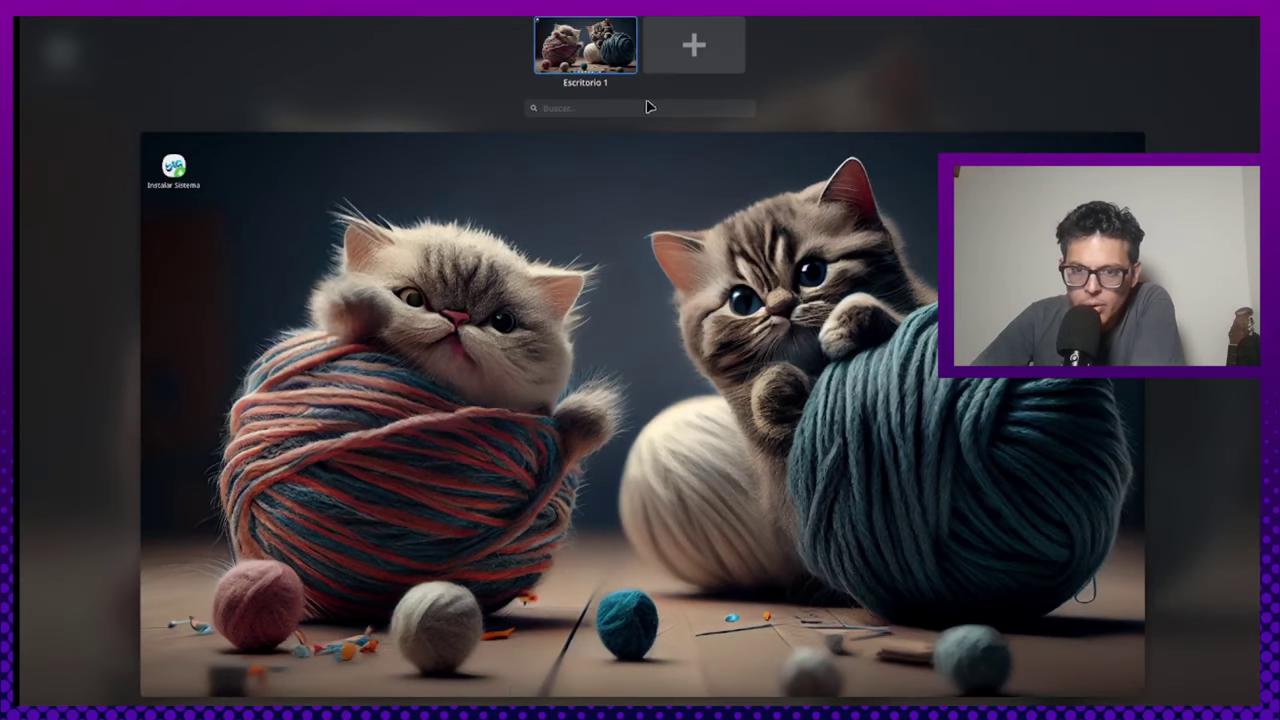
{"action": "left_click", "coordinate": [561, 690]}
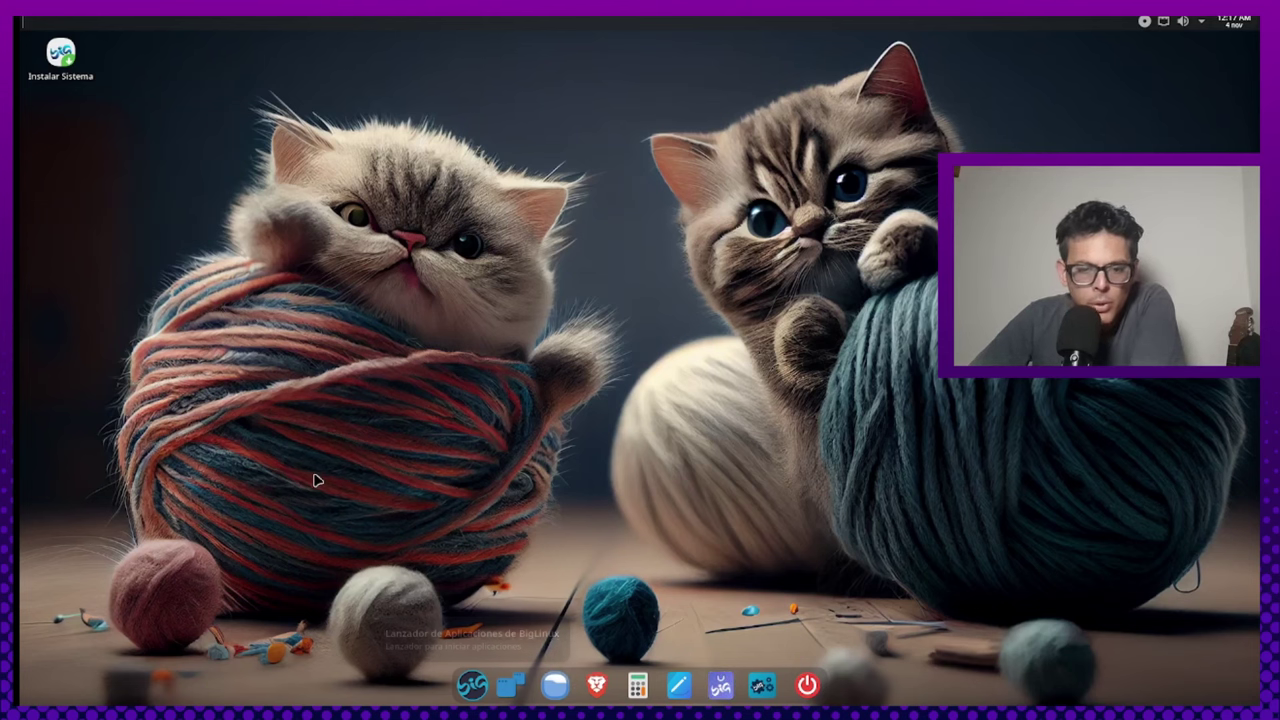
Launch the system installer from the 'Instalar Sistema' desktop icon
{"action": "double_click", "coordinate": [62, 58]}
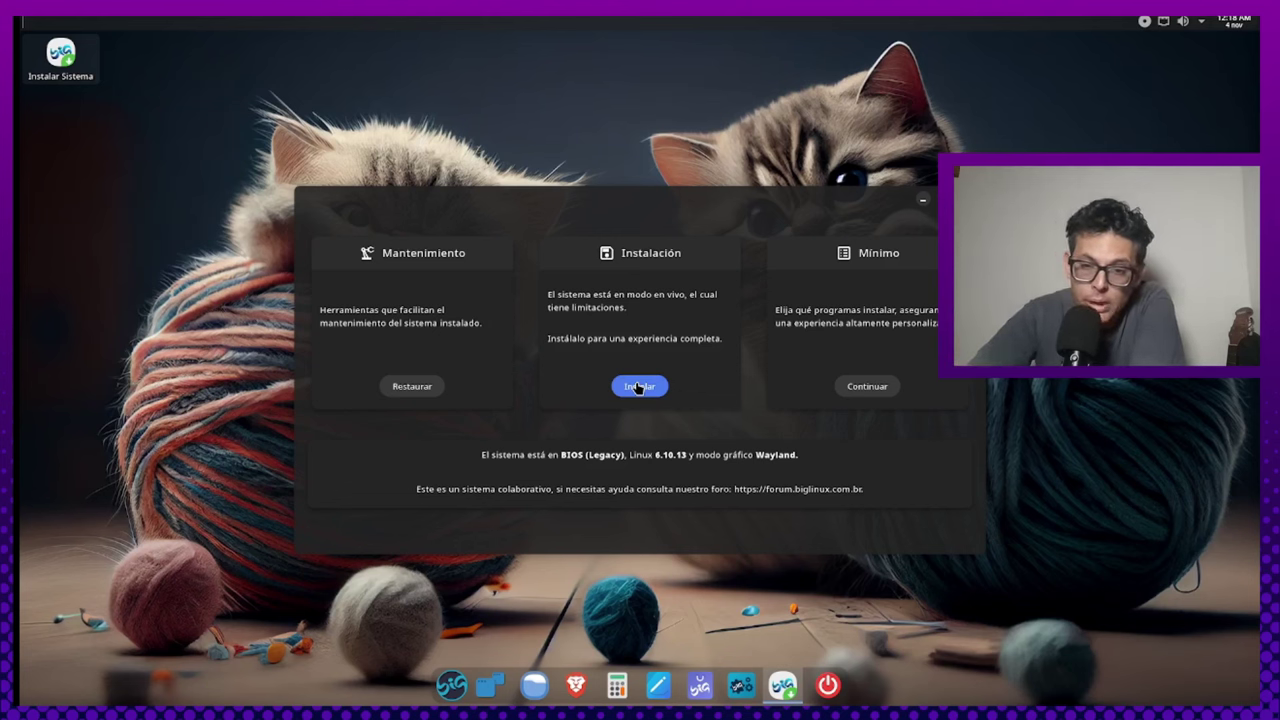
Choose the full Instalación path and continue past the manual-partition tips page
{"action": "left_click", "coordinate": [638, 387]}
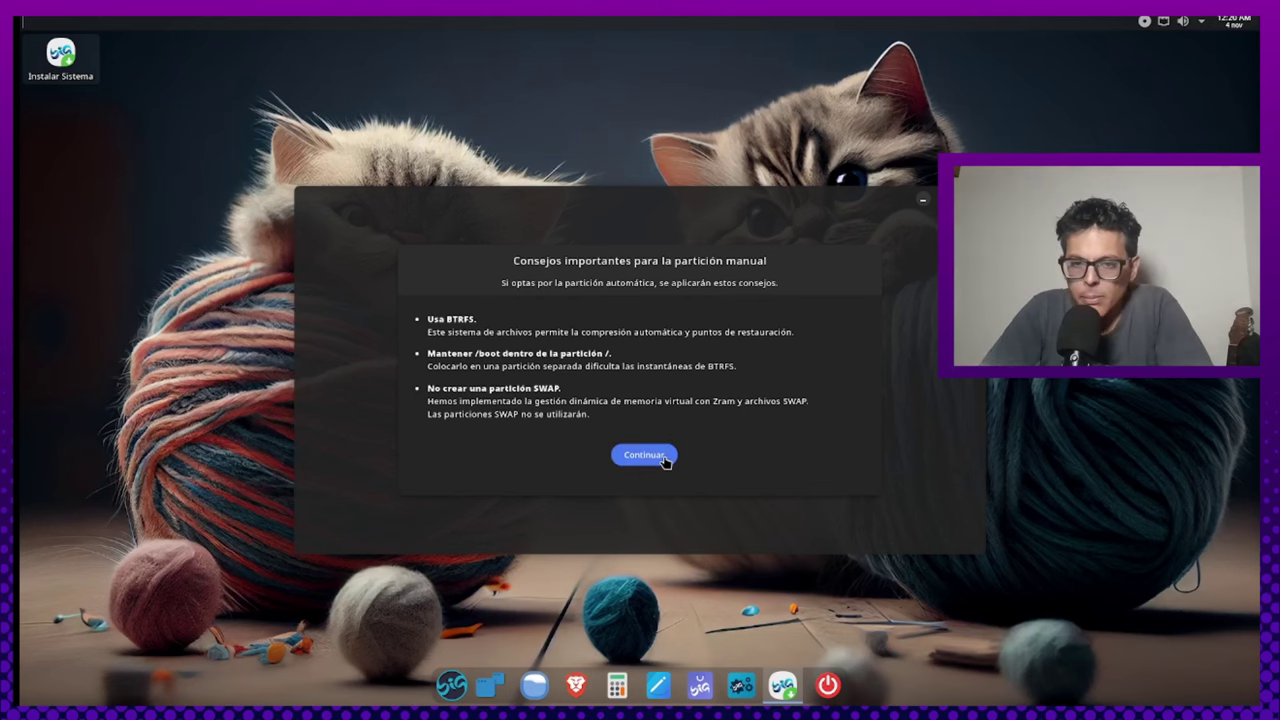
{"action": "left_click", "coordinate": [664, 456]}
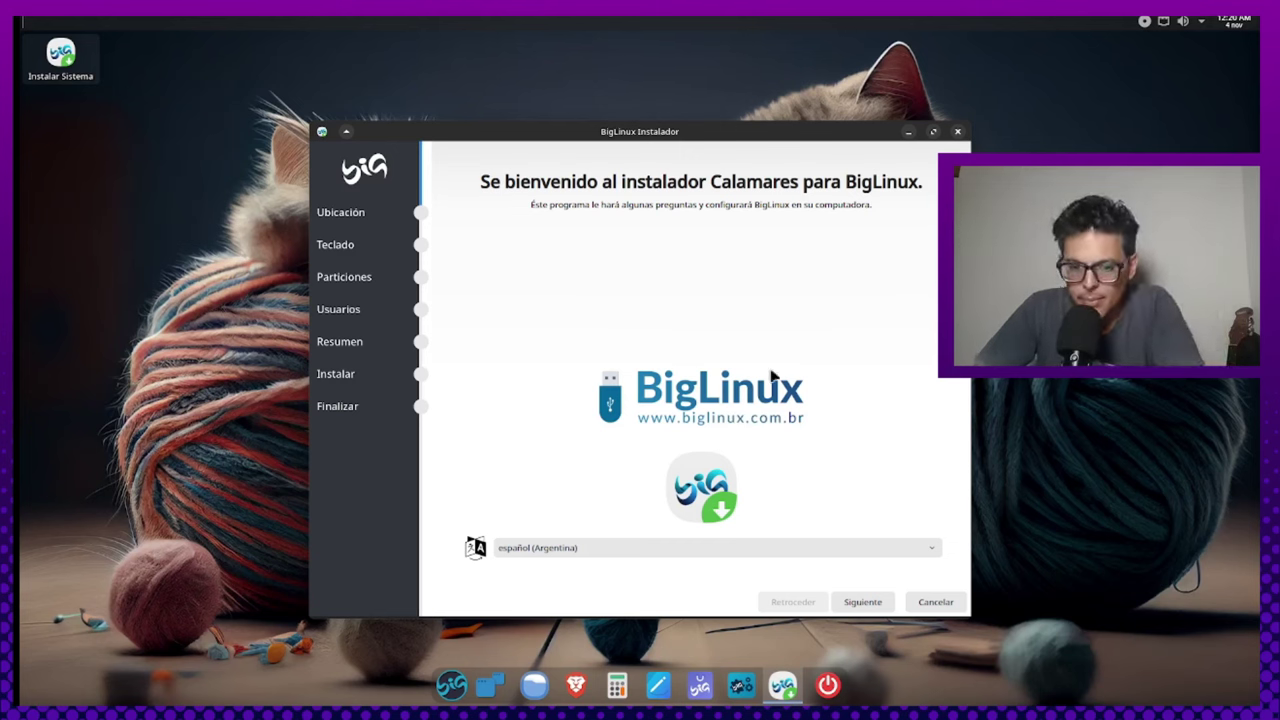
Accept the Argentina/Salta location, select a Spanish keyboard, and choose 'Borrar todo el disco'
{"action": "left_click", "coordinate": [865, 603]}
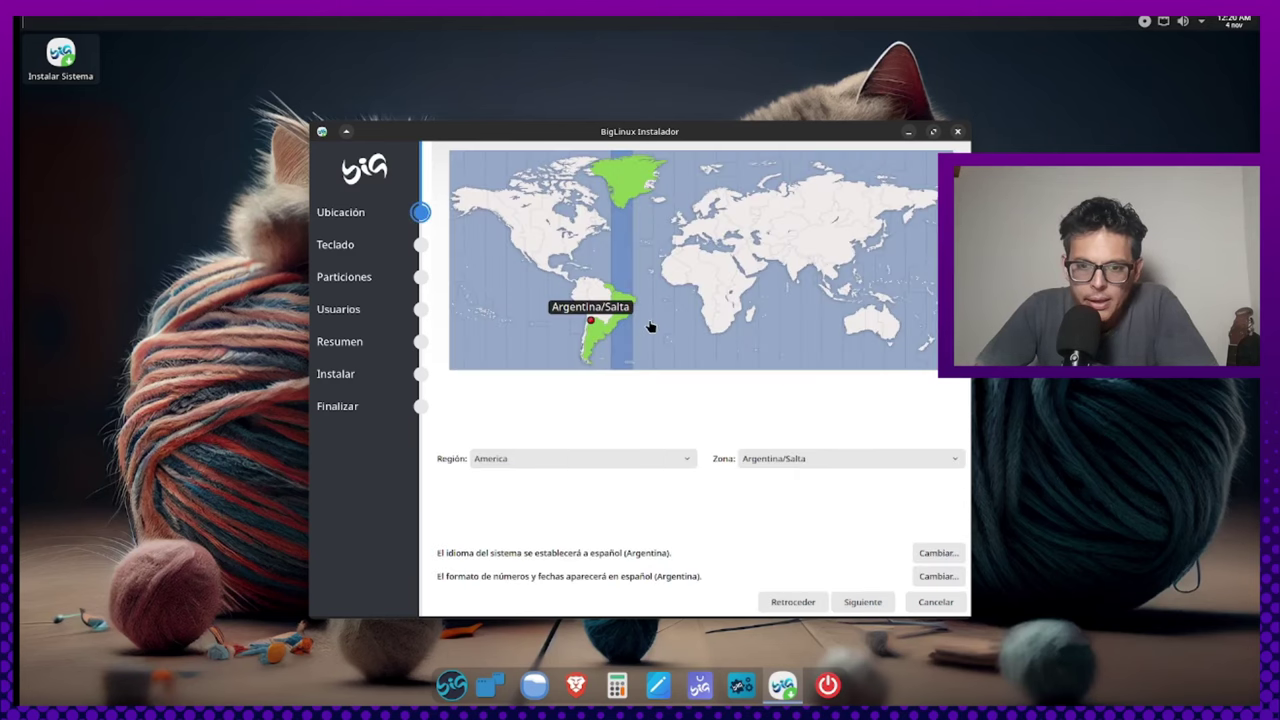
{"action": "left_click", "coordinate": [865, 603]}
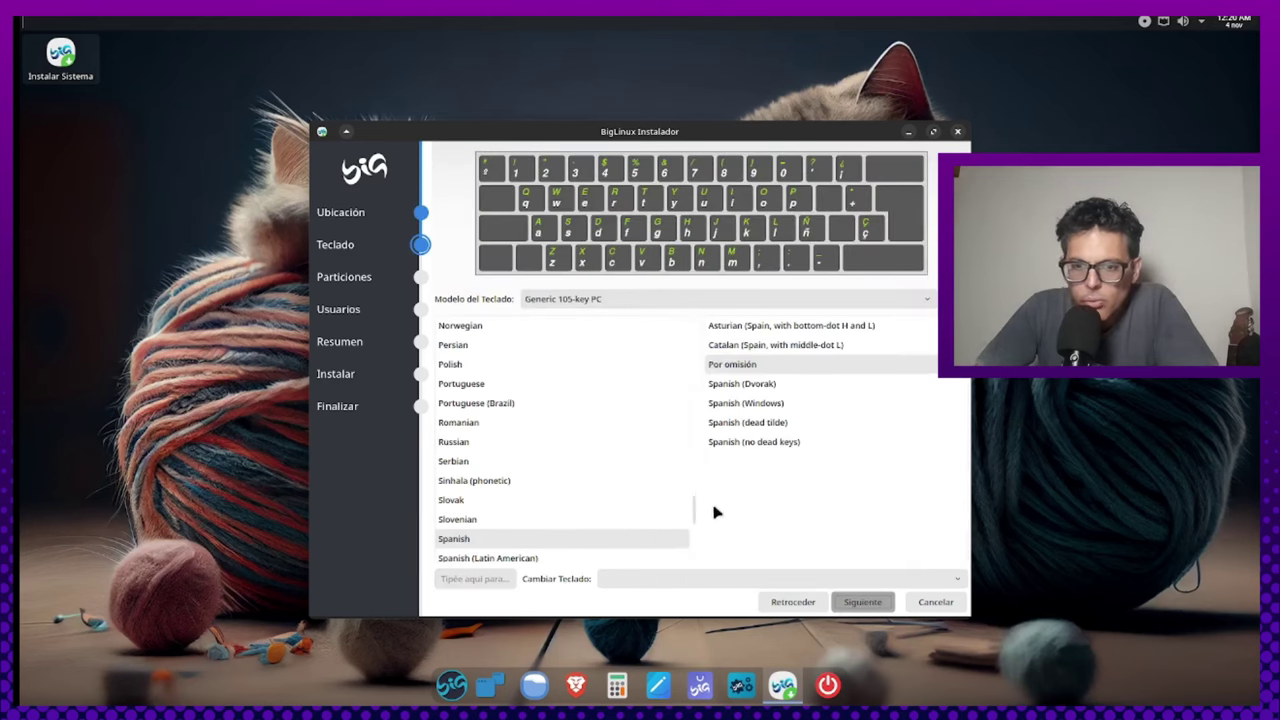
{"action": "scroll", "coordinate": [554, 531], "scroll_direction": "down", "scroll_amount": 2}
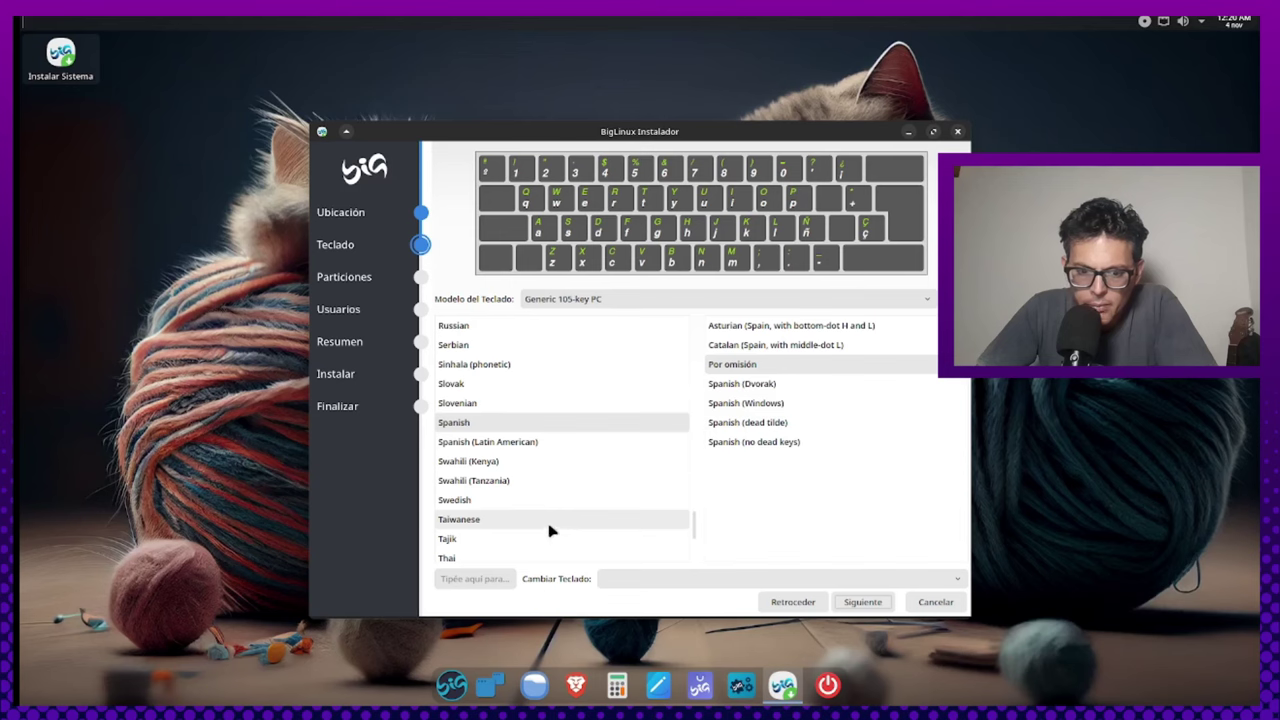
{"action": "left_click", "coordinate": [543, 442]}
{"action": "left_click", "coordinate": [864, 604]}
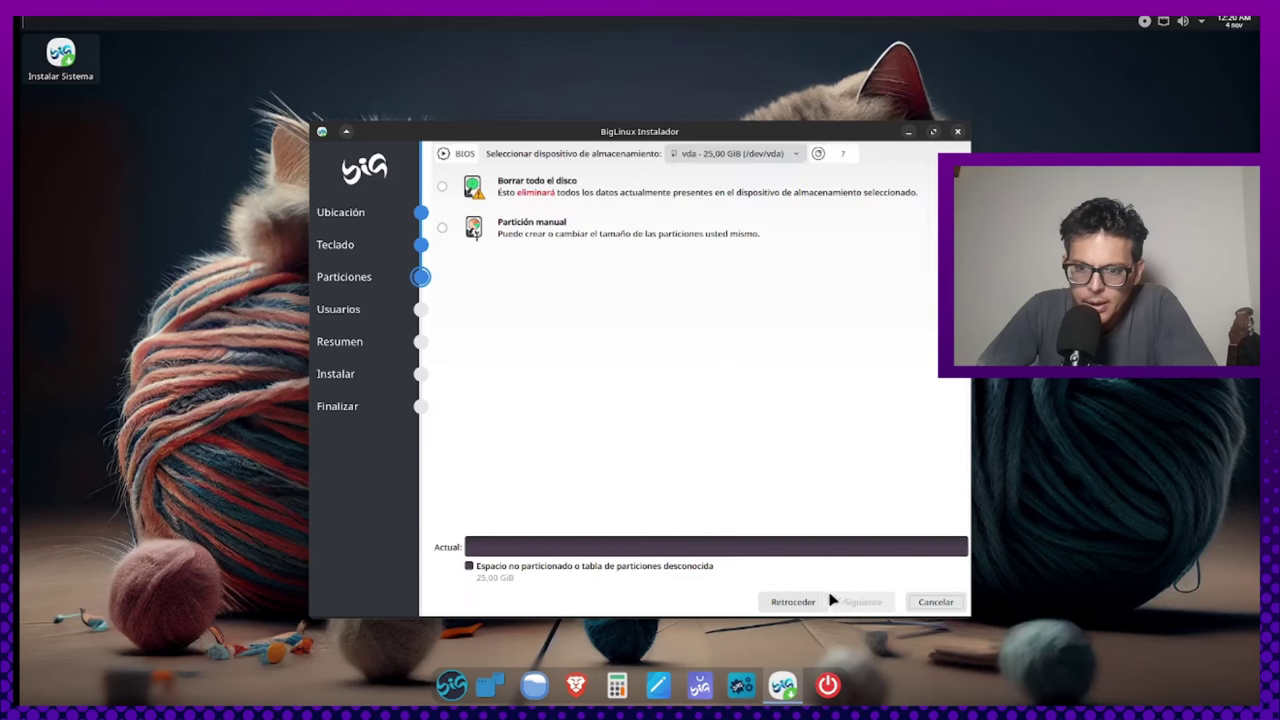
{"action": "left_click", "coordinate": [442, 187]}
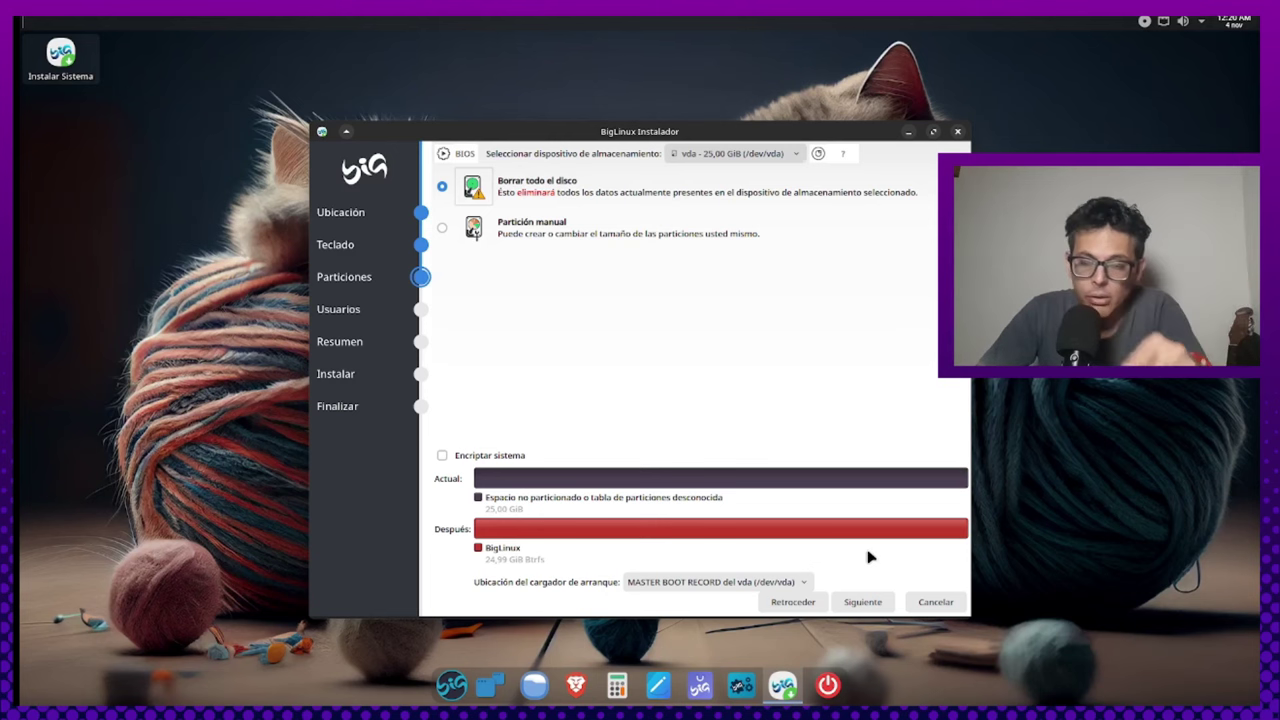
Fill in the user account form with a username and a confirmed password
{"action": "left_click", "coordinate": [862, 602]}
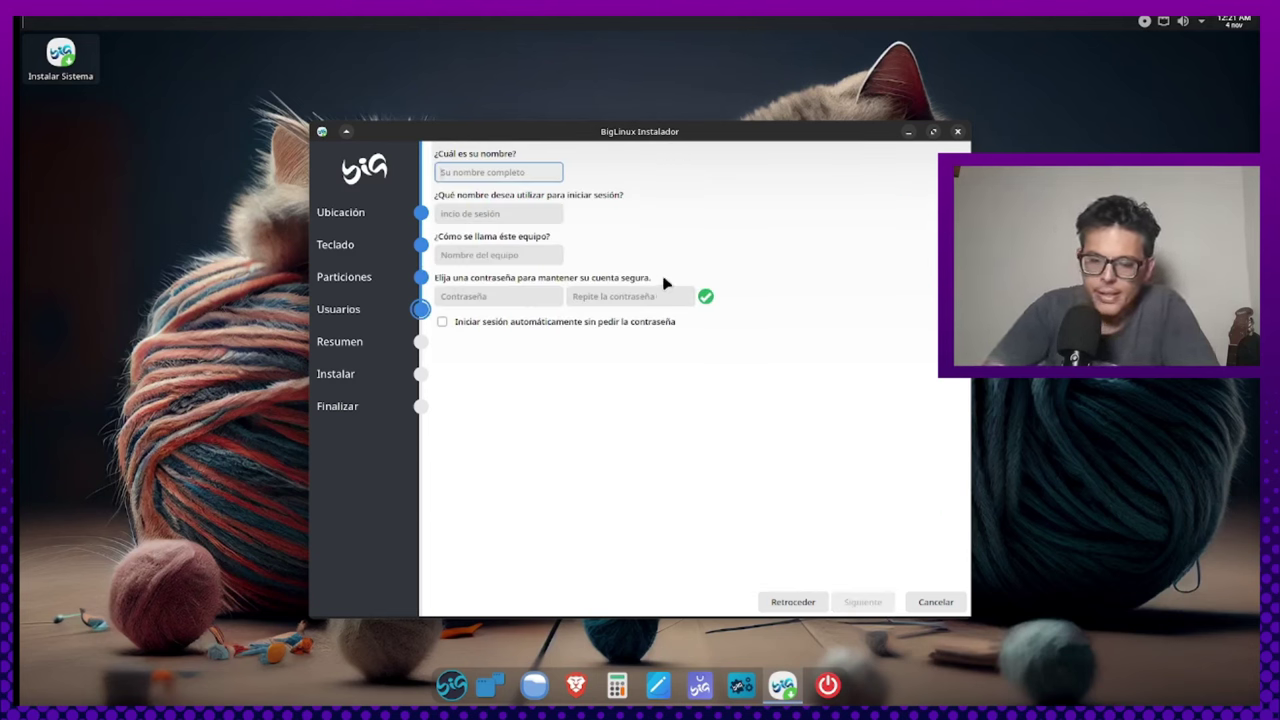
{"action": "type", "text": "Igr"}
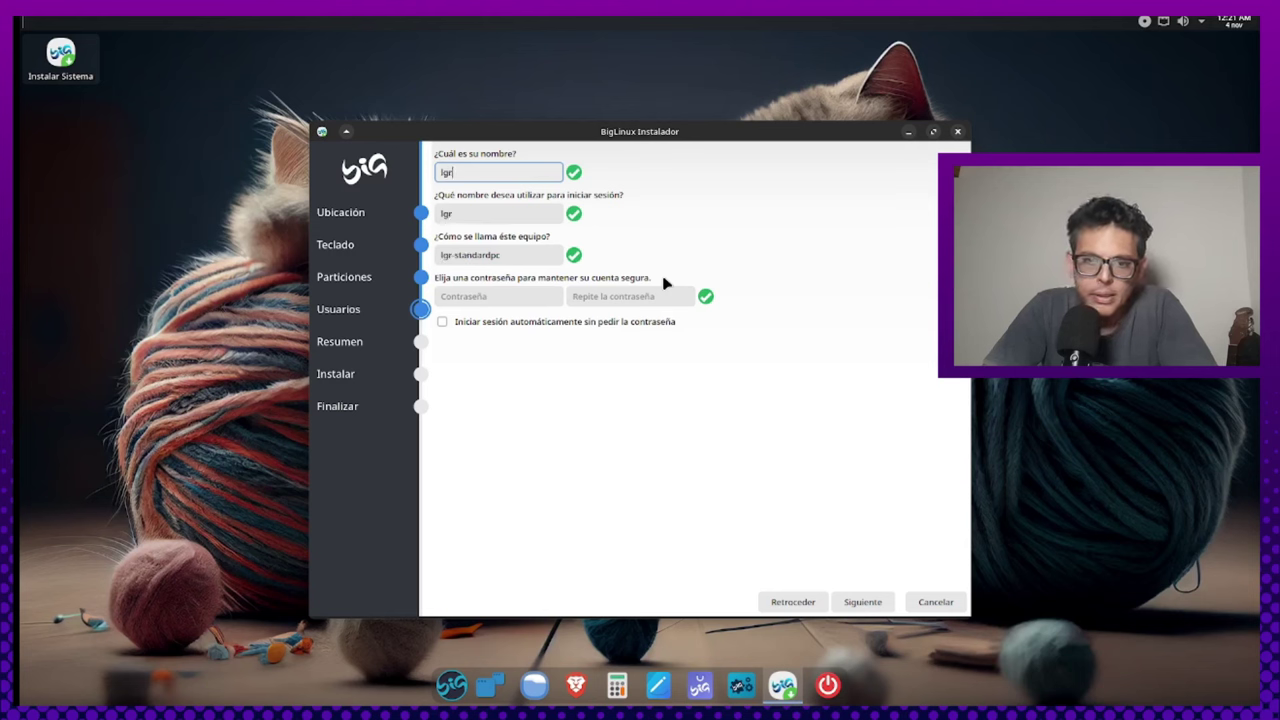
{"action": "key", "text": "Tab"}
{"action": "key", "text": "Tab"}
{"action": "key", "text": "Tab"}
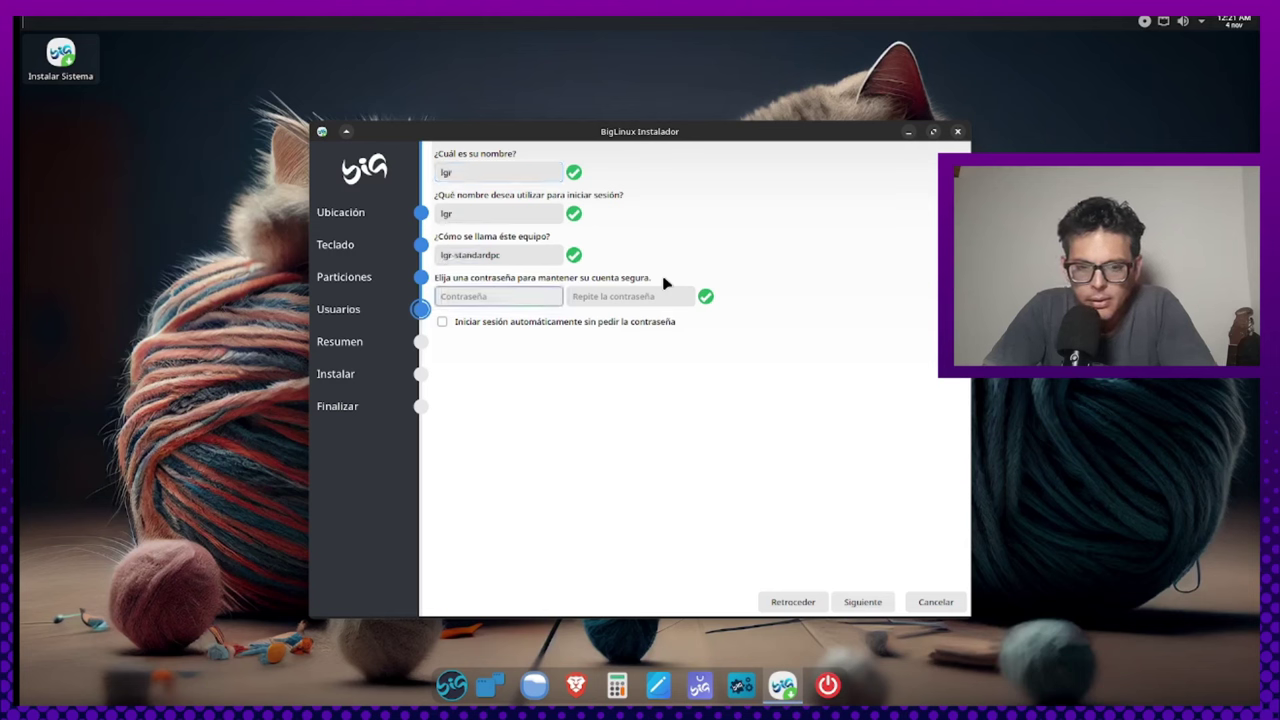
{"action": "type", "text": "12"}
{"action": "key", "text": "Tab"}
{"action": "type", "text": "12"}
{"action": "key", "text": "Tab"}
{"action": "key", "text": "Tab"}
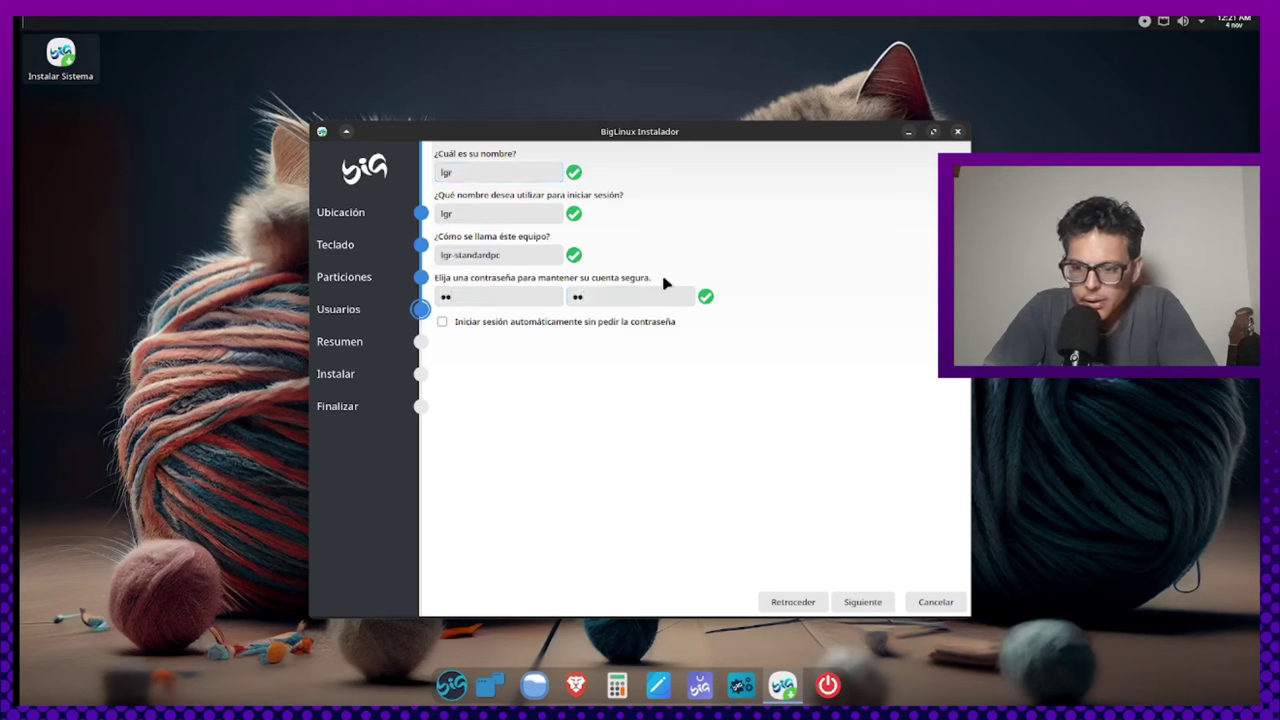
Start installing BigLinux onto /dev/vda from the summary, confirming with 'Instalar ahora'
{"action": "left_click", "coordinate": [868, 601]}
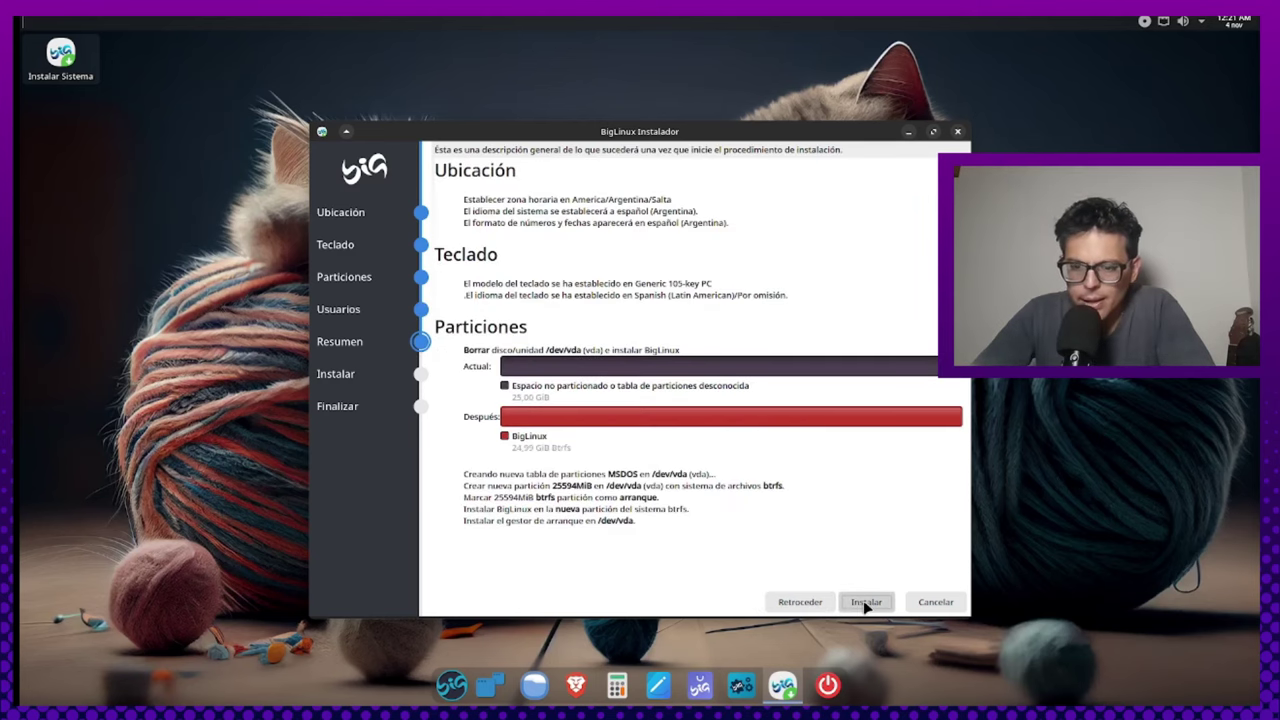
{"action": "left_click", "coordinate": [866, 604]}
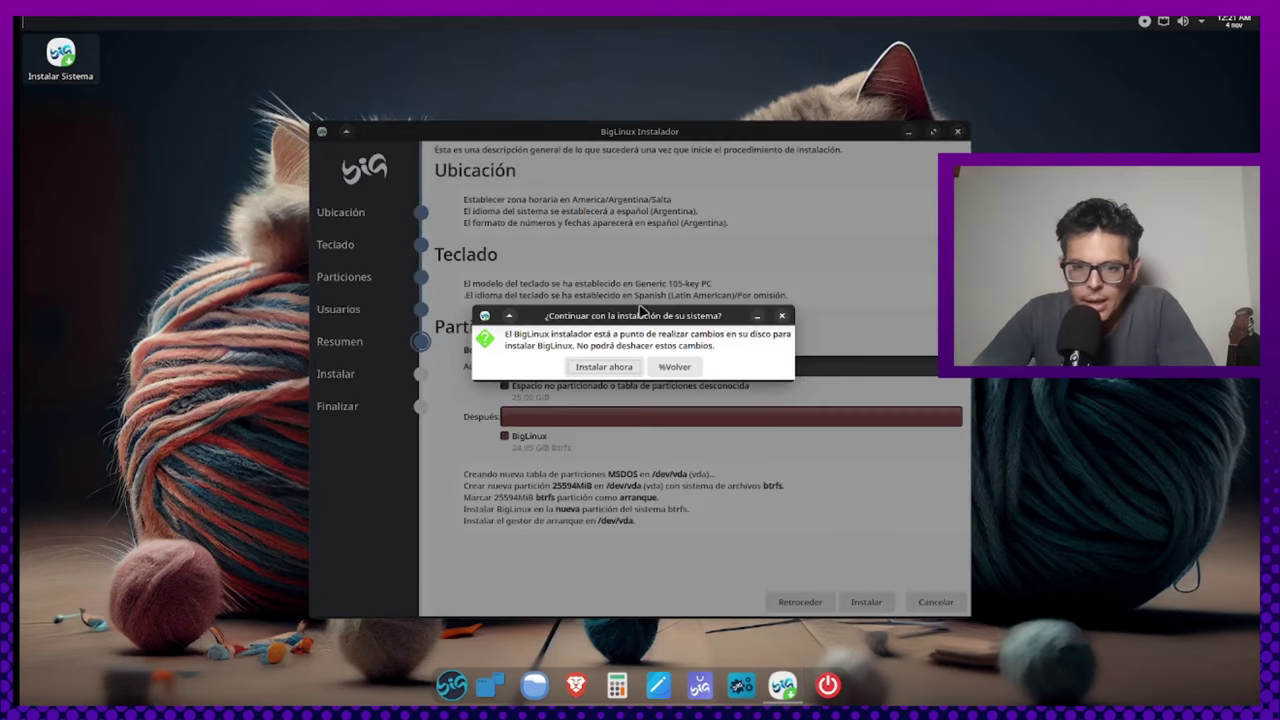
{"action": "left_click", "coordinate": [621, 370]}
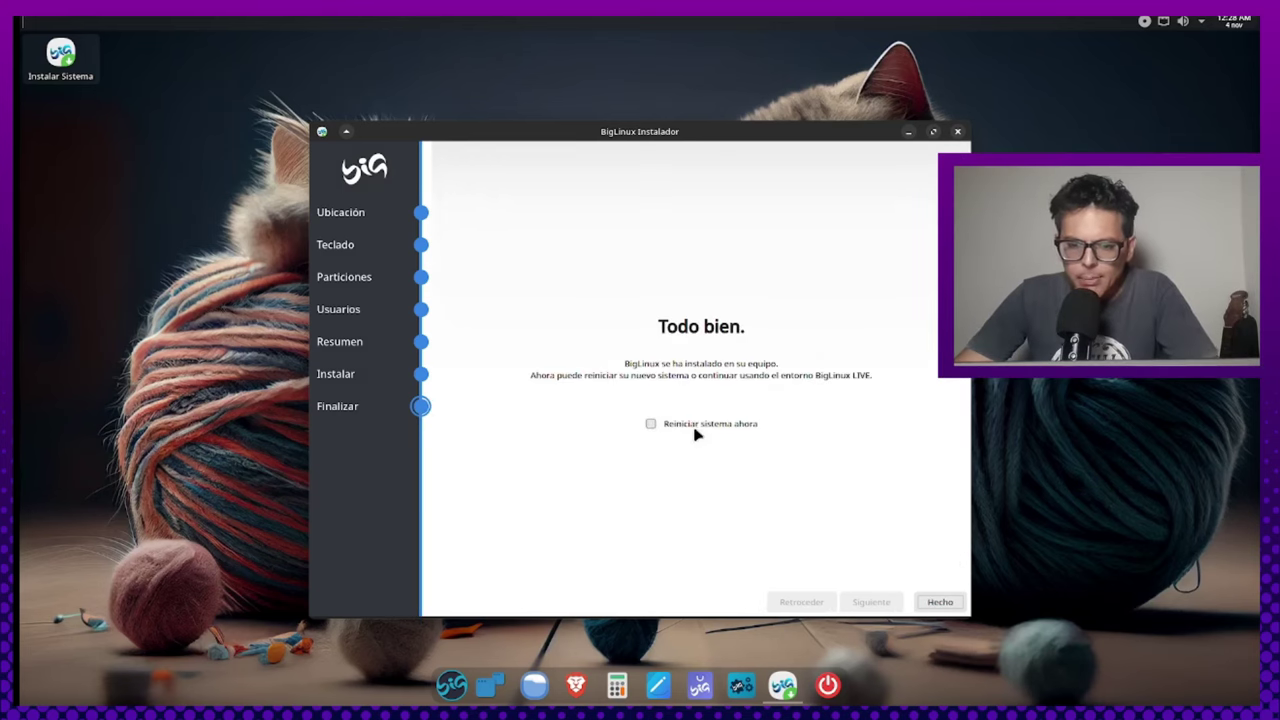
Tick 'Reiniciar sistema ahora' and finish the installer with Hecho
{"action": "left_click", "coordinate": [686, 428]}
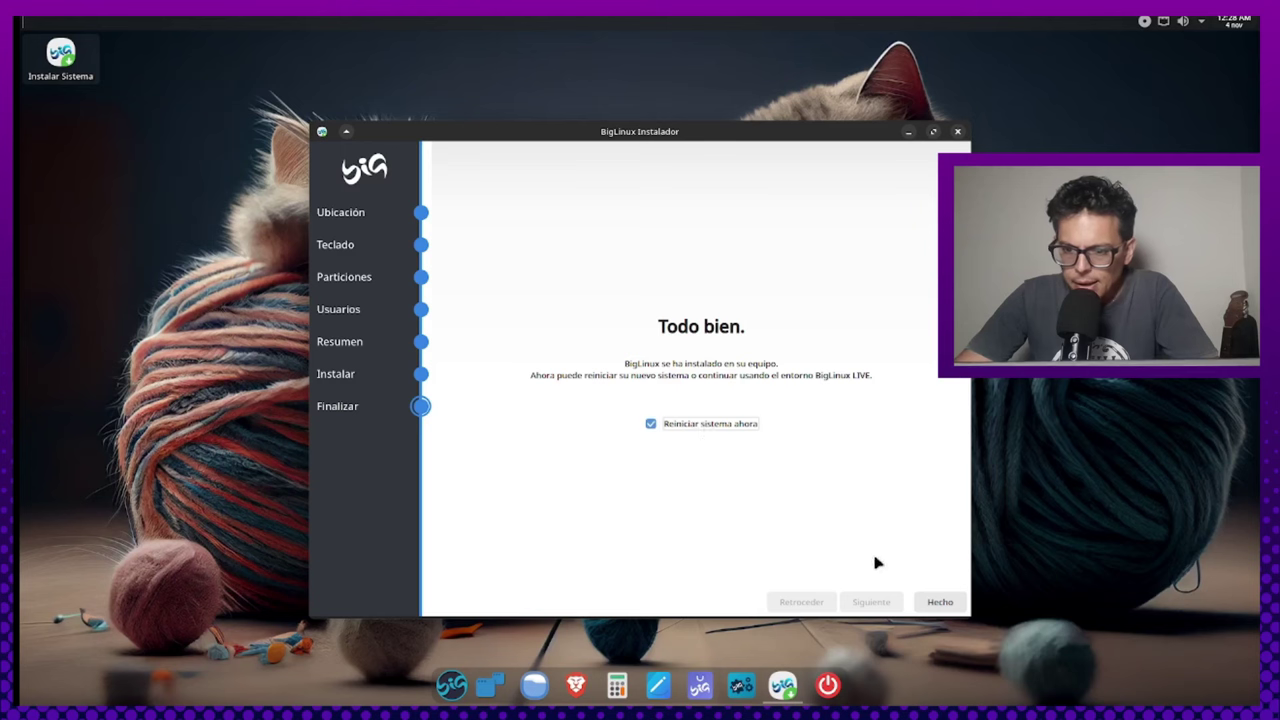
{"action": "left_click", "coordinate": [938, 602]}
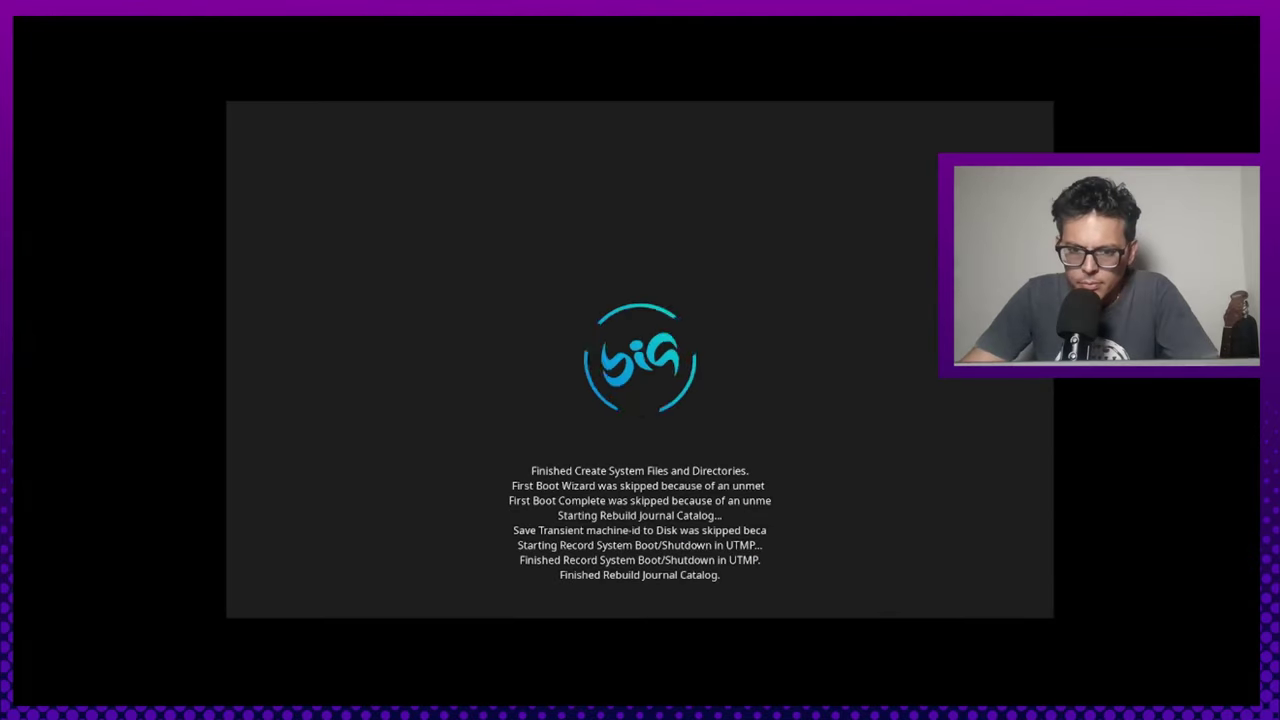
Enter the user password at the SDDM login screen to sign in
{"action": "type", "text": "12"}
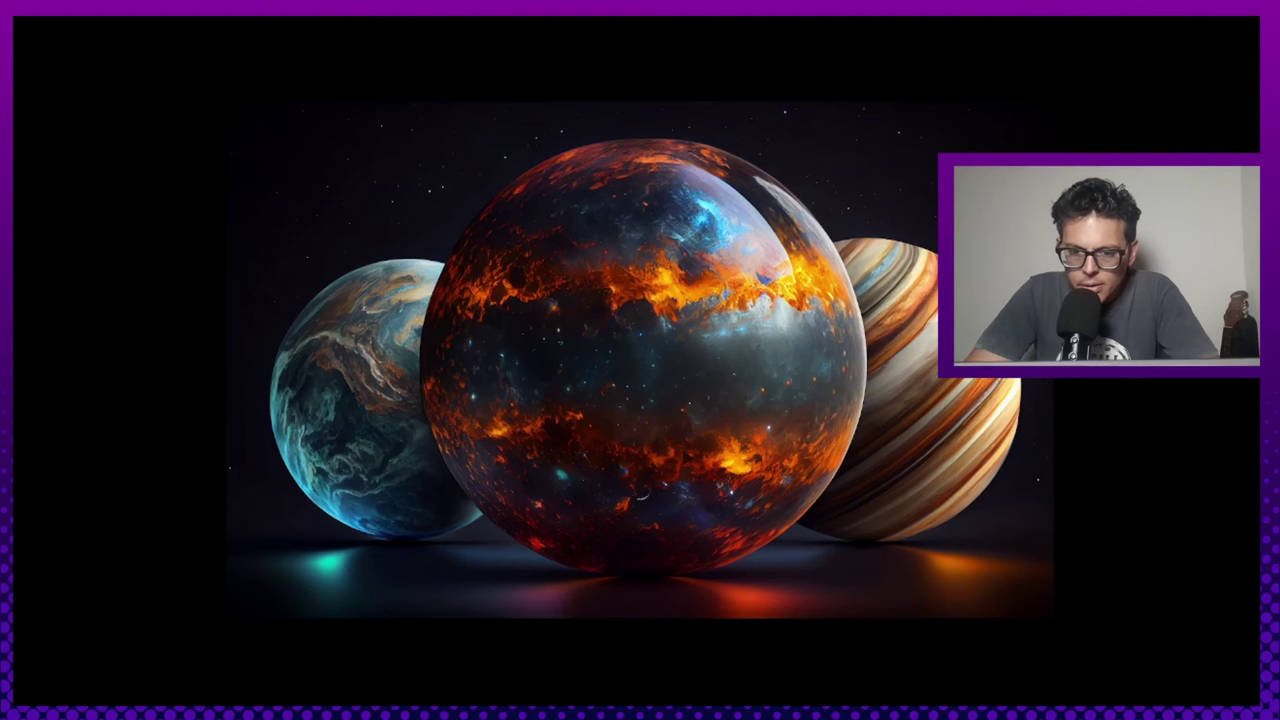
Capture input in the VM and open the launcher showing favourites like Big Store and Kate
{"action": "left_click", "coordinate": [721, 527]}
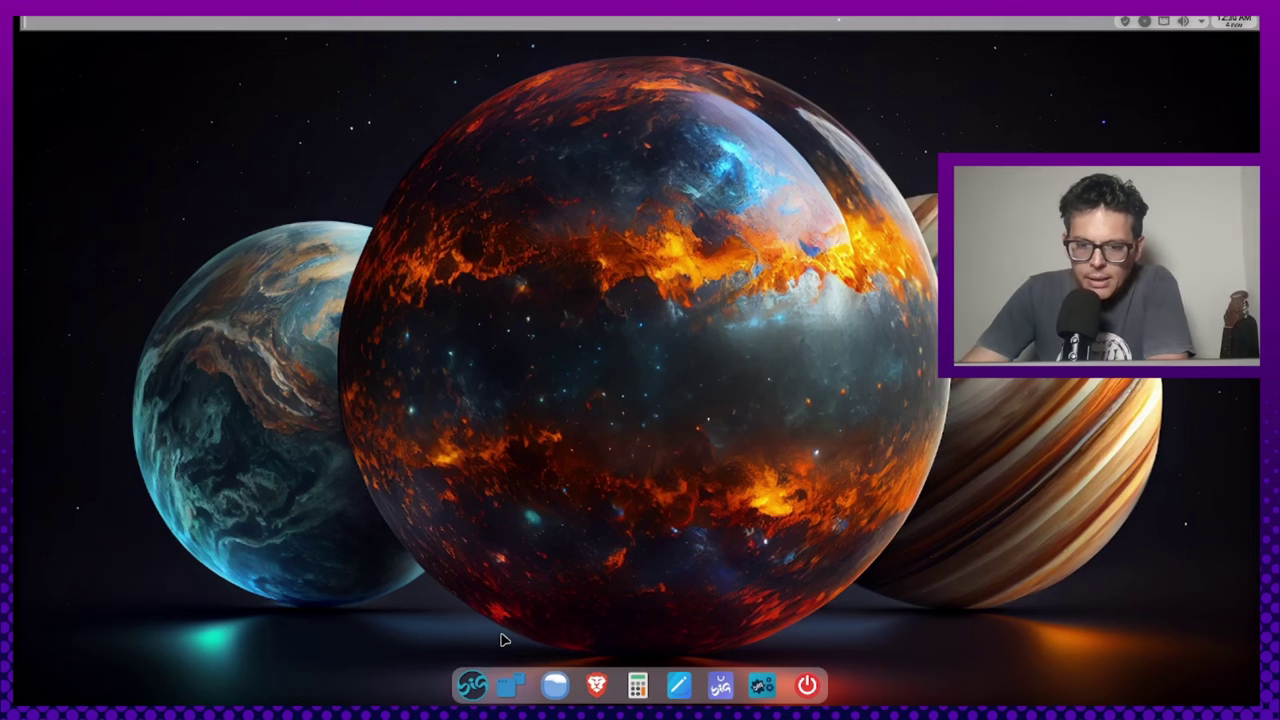
{"action": "left_click", "coordinate": [474, 685]}
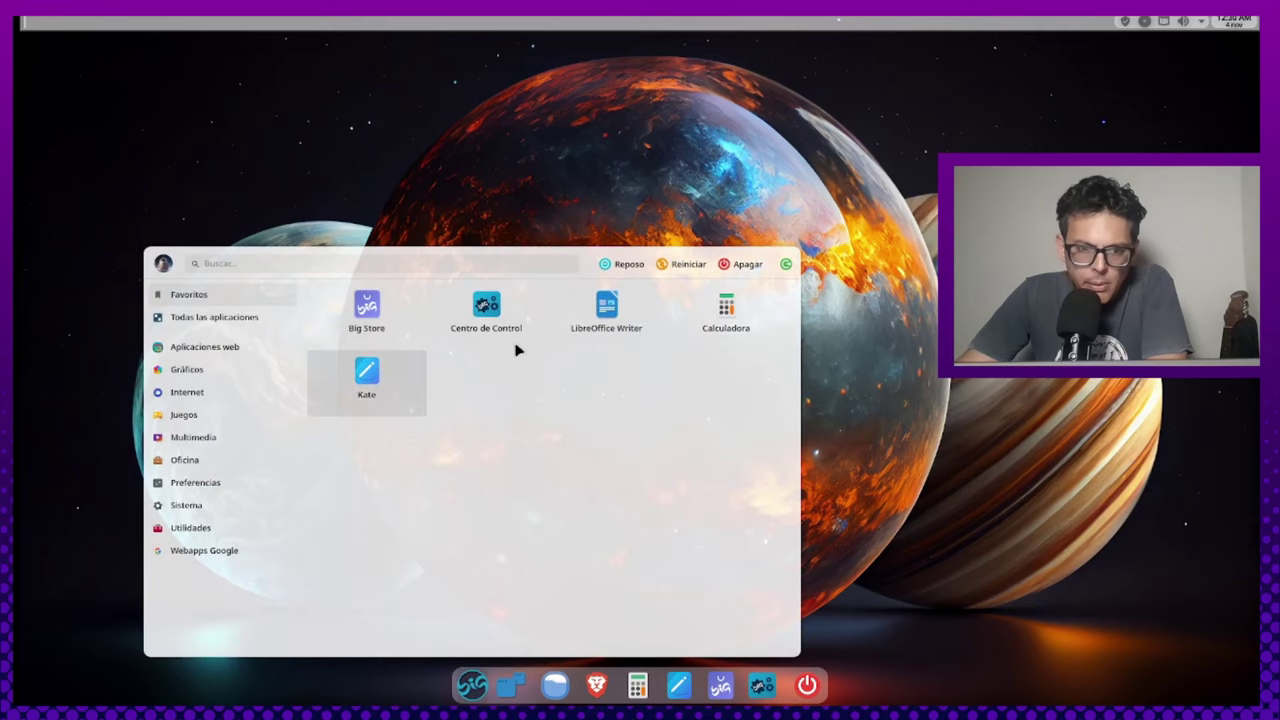
Scroll through the Aplicaciones web grid (Amazon Music, Discord, Netflix, WhatsApp) and back to the top
{"action": "scroll", "coordinate": [517, 349], "scroll_direction": "down", "scroll_amount": 2}
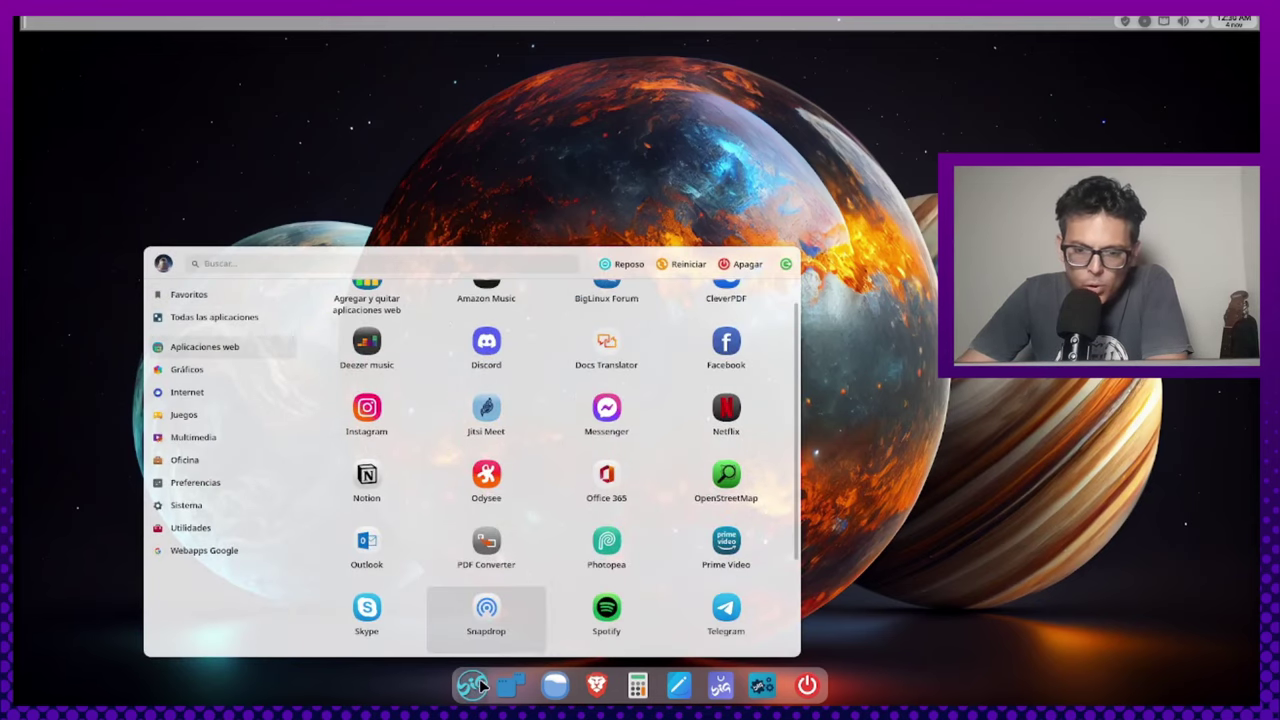
{"action": "scroll", "coordinate": [486, 400], "scroll_direction": "up", "scroll_amount": 1}
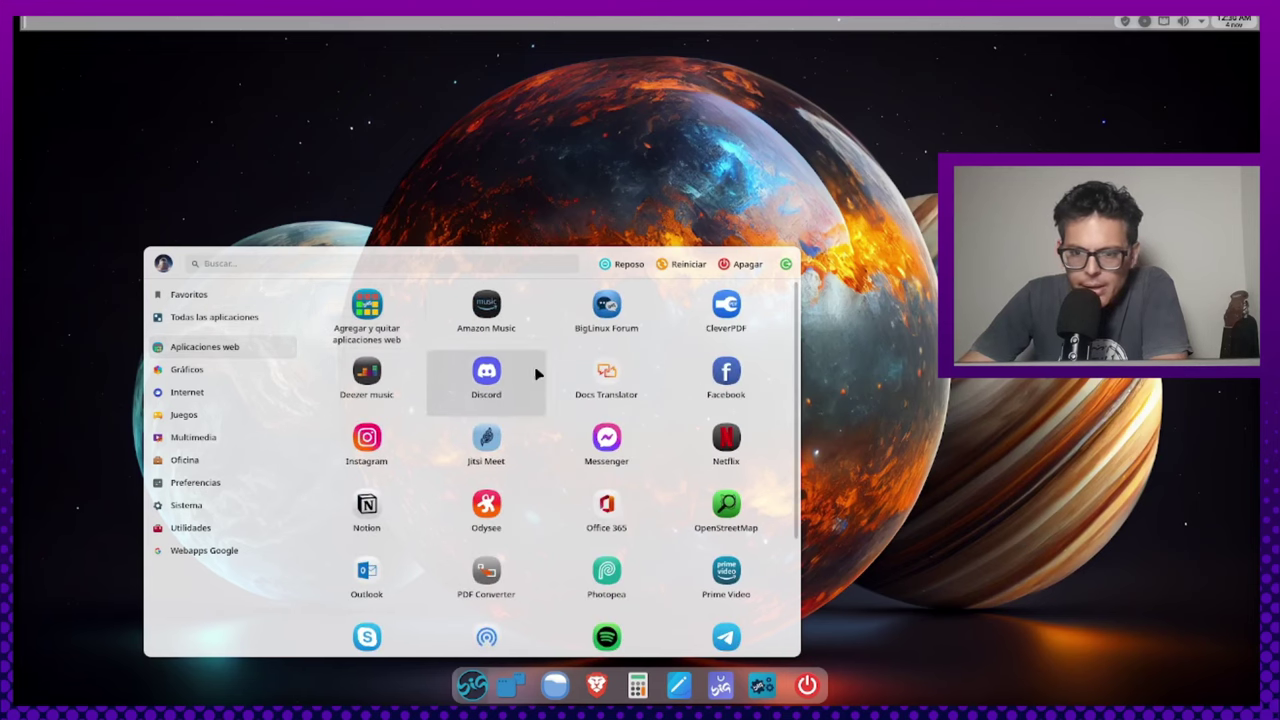
{"action": "scroll", "coordinate": [545, 392], "scroll_direction": "down", "scroll_amount": 1}
{"action": "scroll", "coordinate": [545, 392], "scroll_direction": "down", "scroll_amount": 3}
{"action": "scroll", "coordinate": [545, 392], "scroll_direction": "up", "scroll_amount": 4}
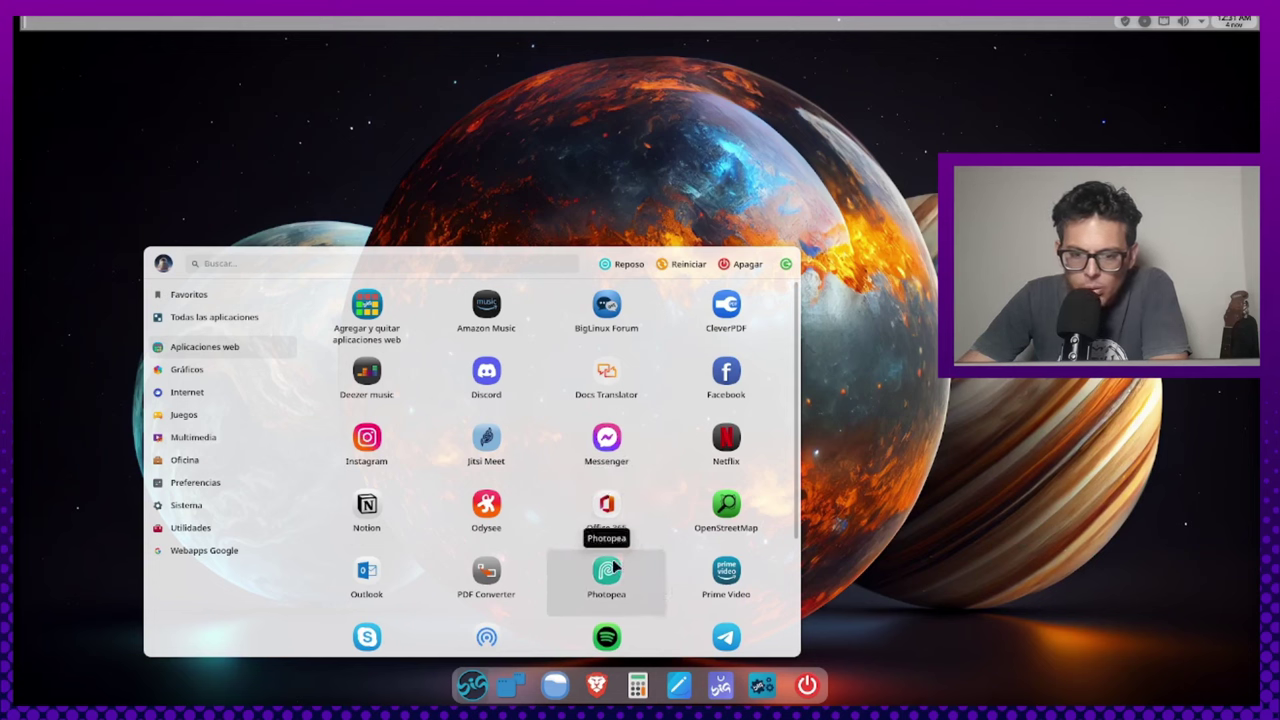
{"action": "scroll", "coordinate": [611, 560], "scroll_direction": "down", "scroll_amount": 1}
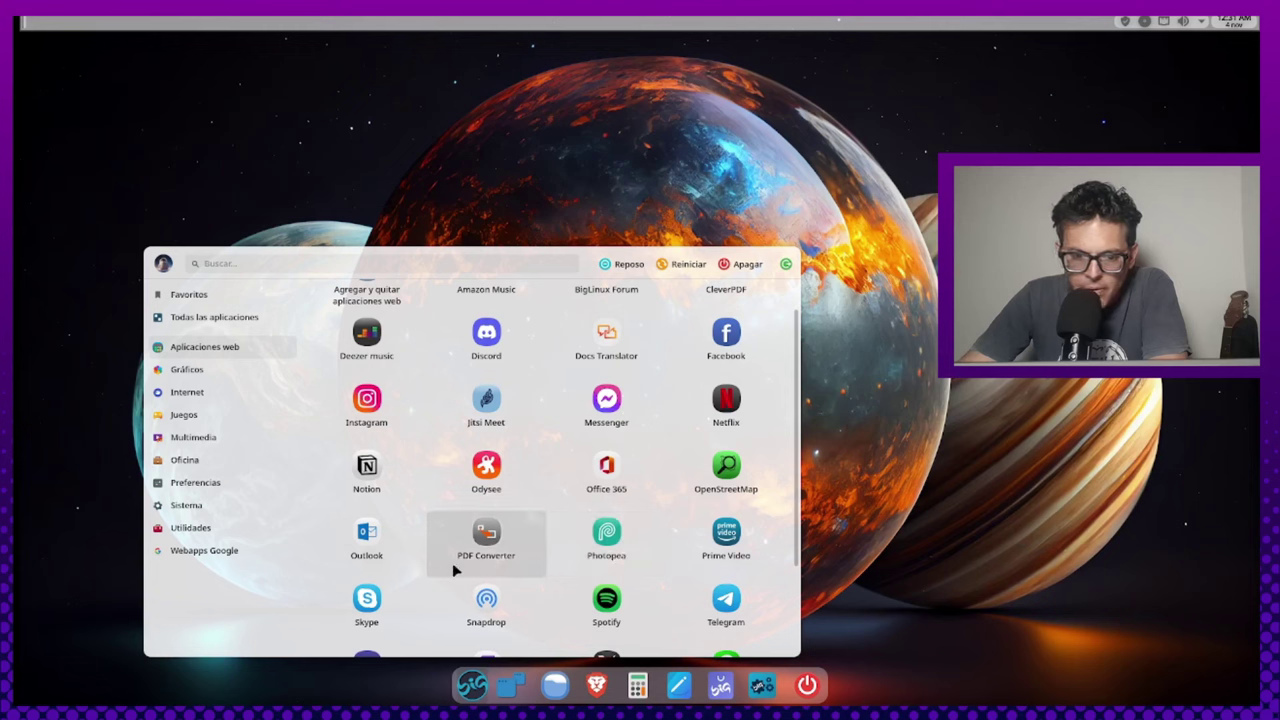
{"action": "scroll", "coordinate": [413, 597], "scroll_direction": "down", "scroll_amount": 3}
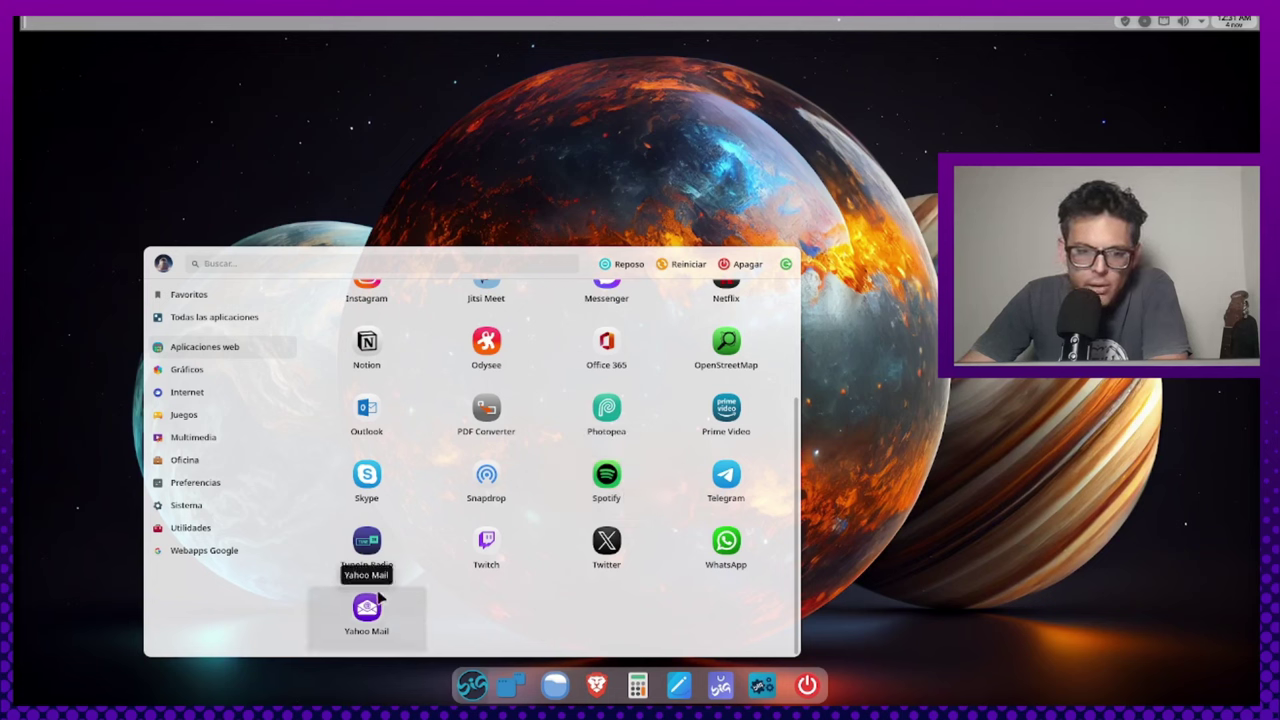
{"action": "scroll", "coordinate": [605, 488], "scroll_direction": "up", "scroll_amount": 1}
{"action": "scroll", "coordinate": [605, 488], "scroll_direction": "up", "scroll_amount": 1}
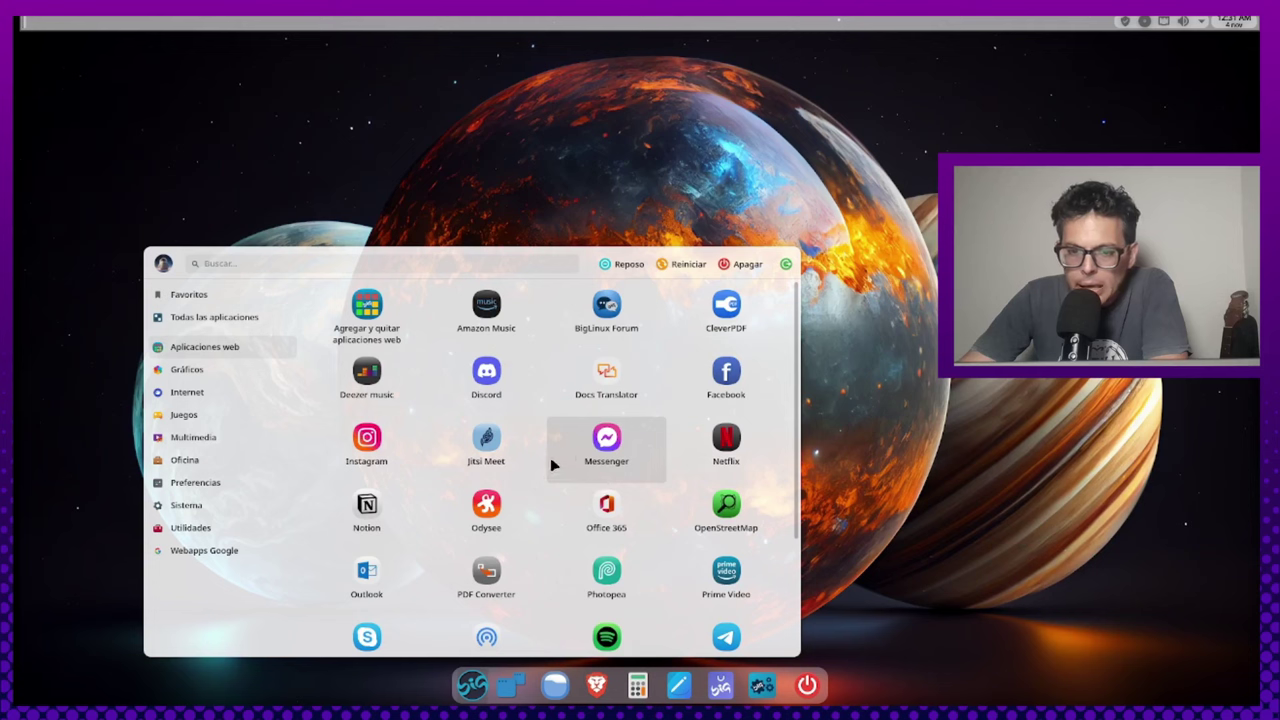
Open the WebApps manager's Agregar WebApps form and check its icon, browser (VALIENTE) and category (WEBAPPS) options
{"action": "left_click", "coordinate": [378, 324]}
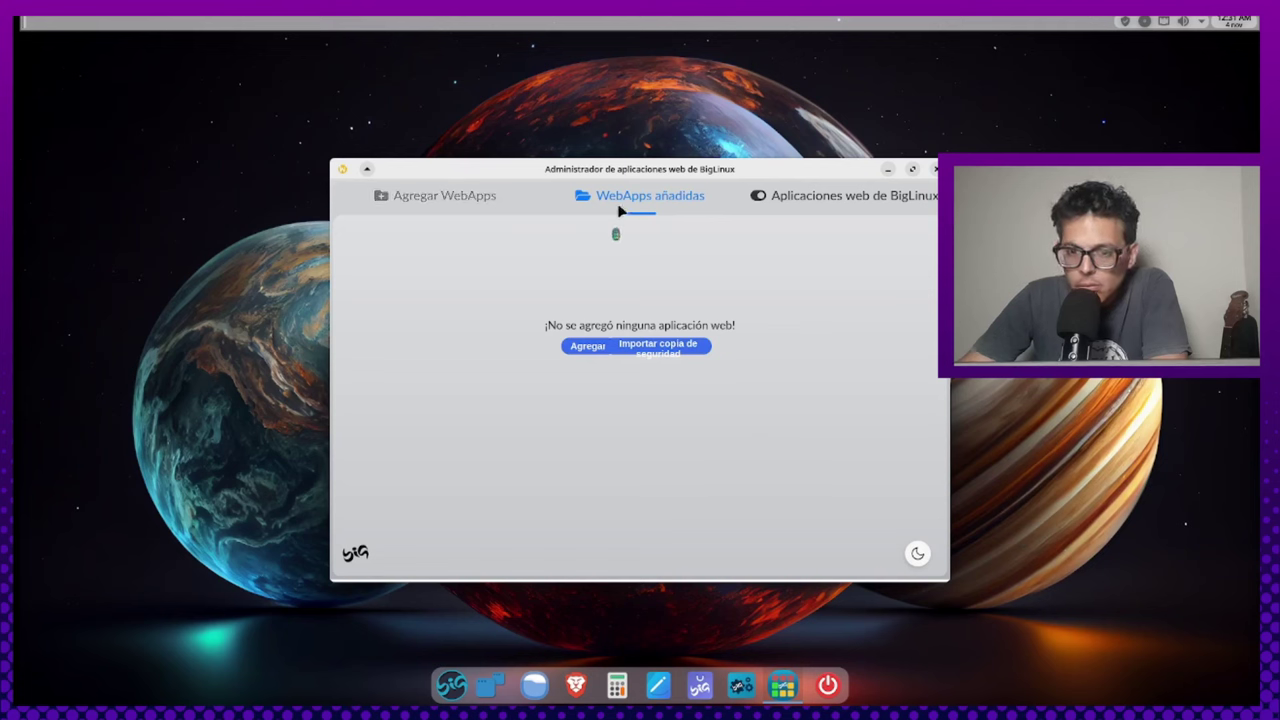
{"action": "left_click", "coordinate": [447, 197]}
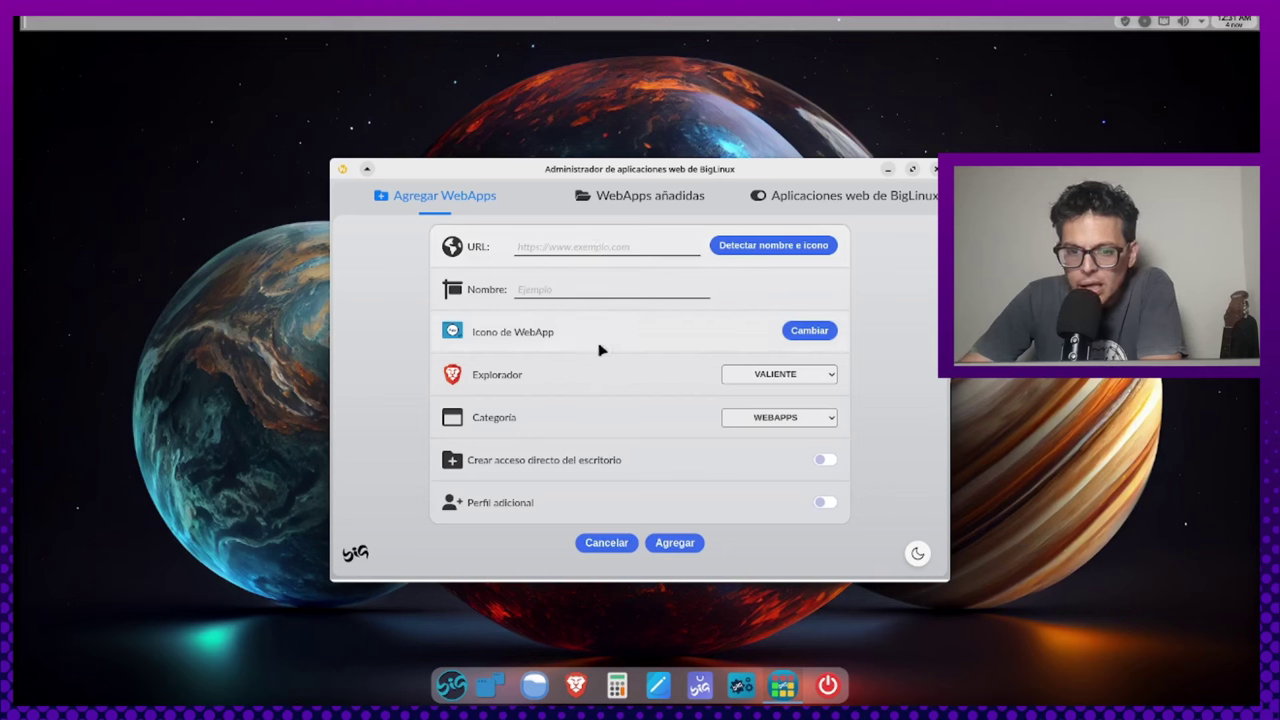
{"action": "left_click", "coordinate": [813, 335]}
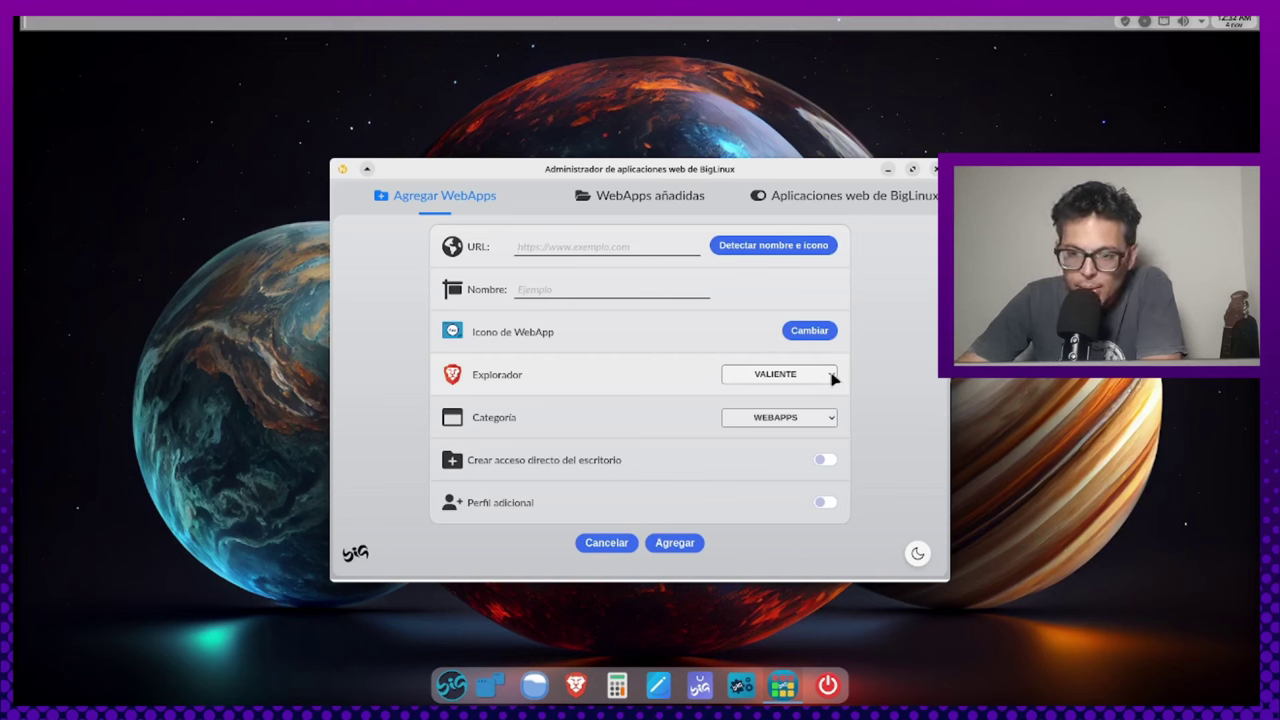
{"action": "left_click", "coordinate": [833, 378]}
{"action": "left_click", "coordinate": [833, 378]}
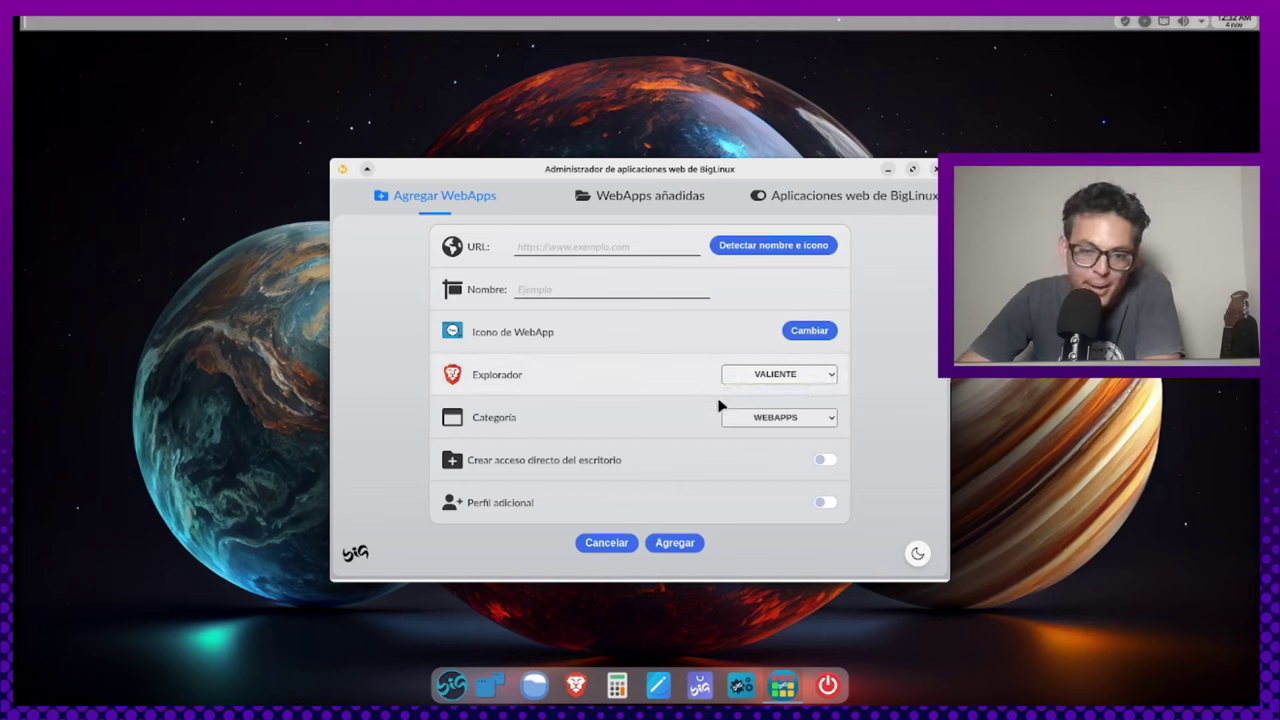
{"action": "left_click", "coordinate": [831, 419]}
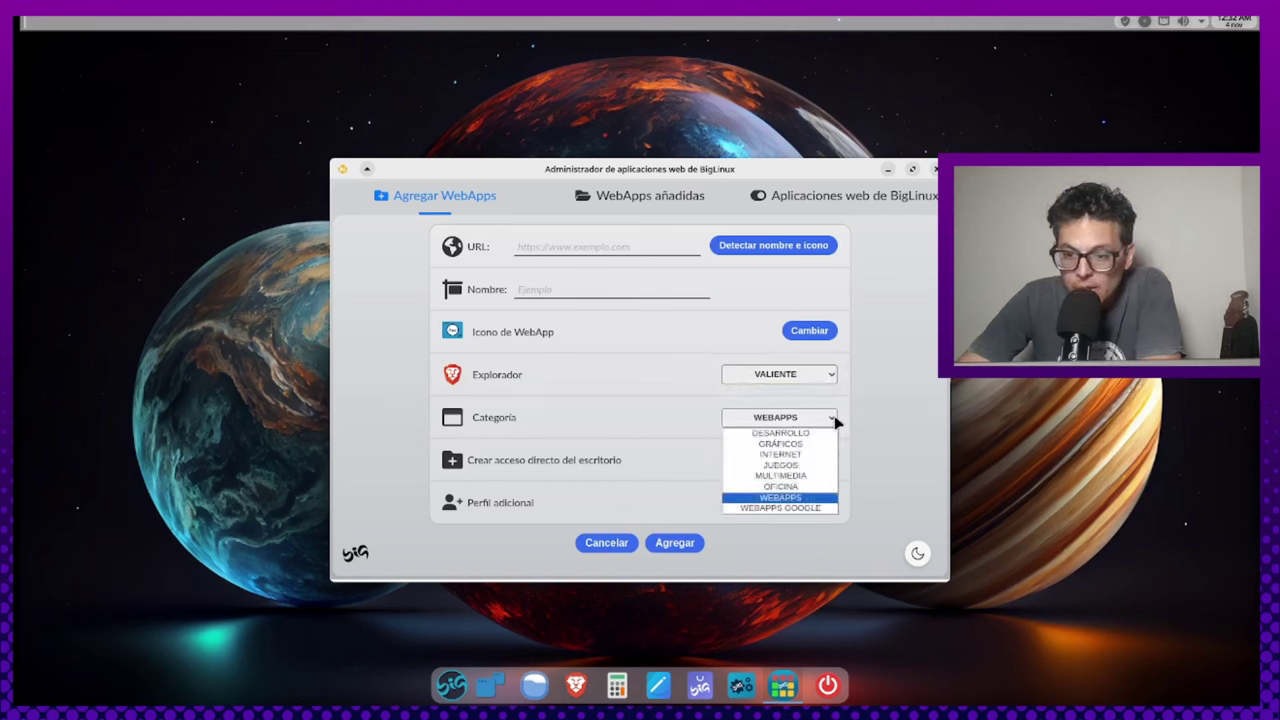
{"action": "left_click", "coordinate": [834, 421]}
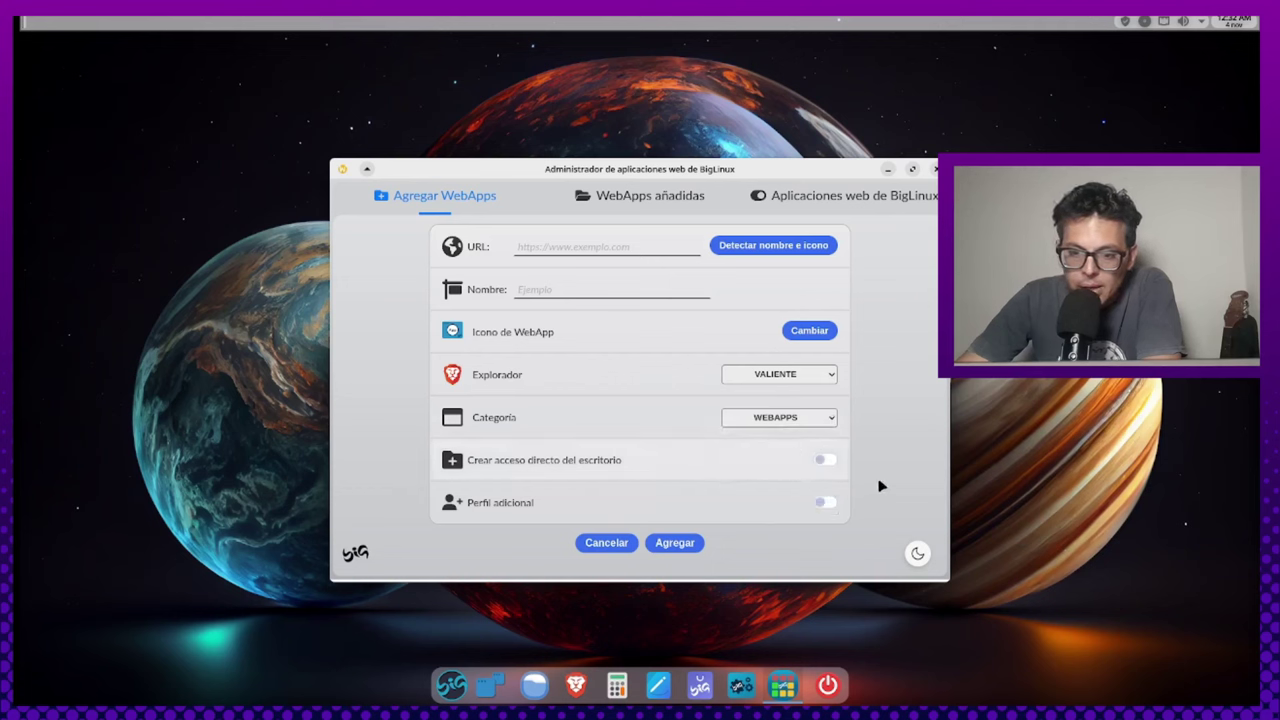
Toggle the additional profile on and off, then view the added and native BigLinux web app lists
{"action": "left_click", "coordinate": [825, 503]}
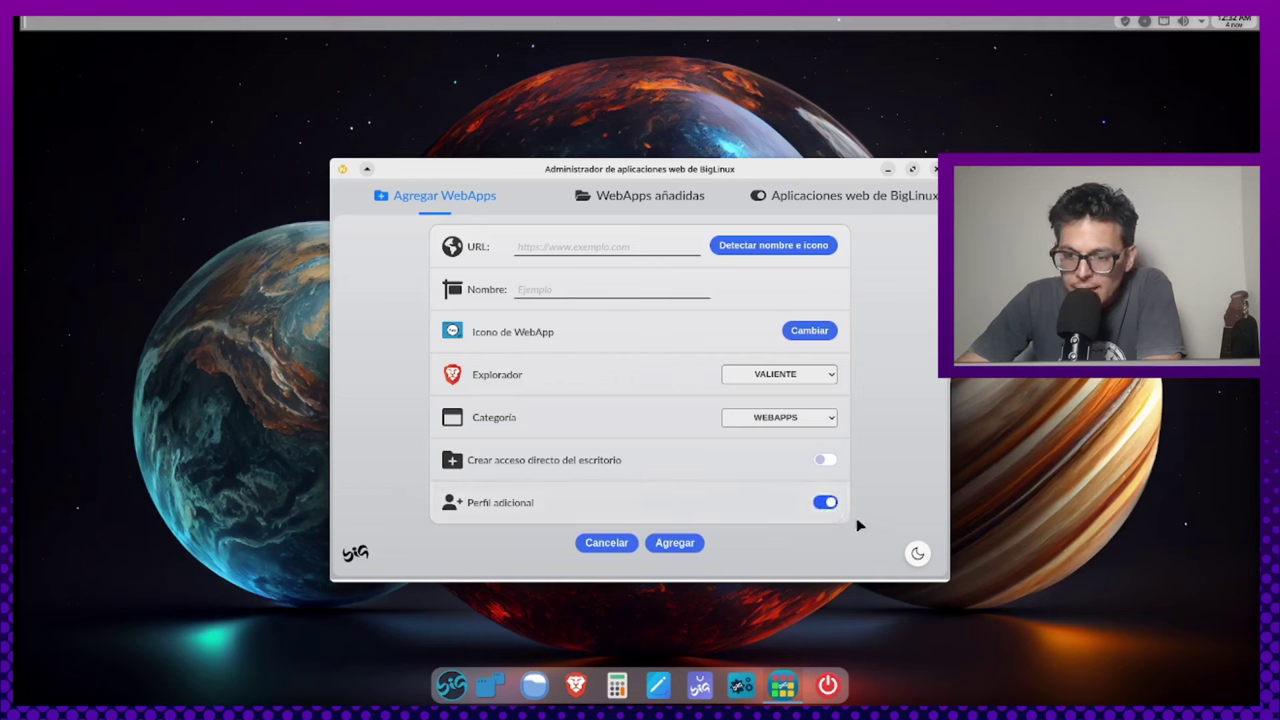
{"action": "left_click", "coordinate": [824, 505]}
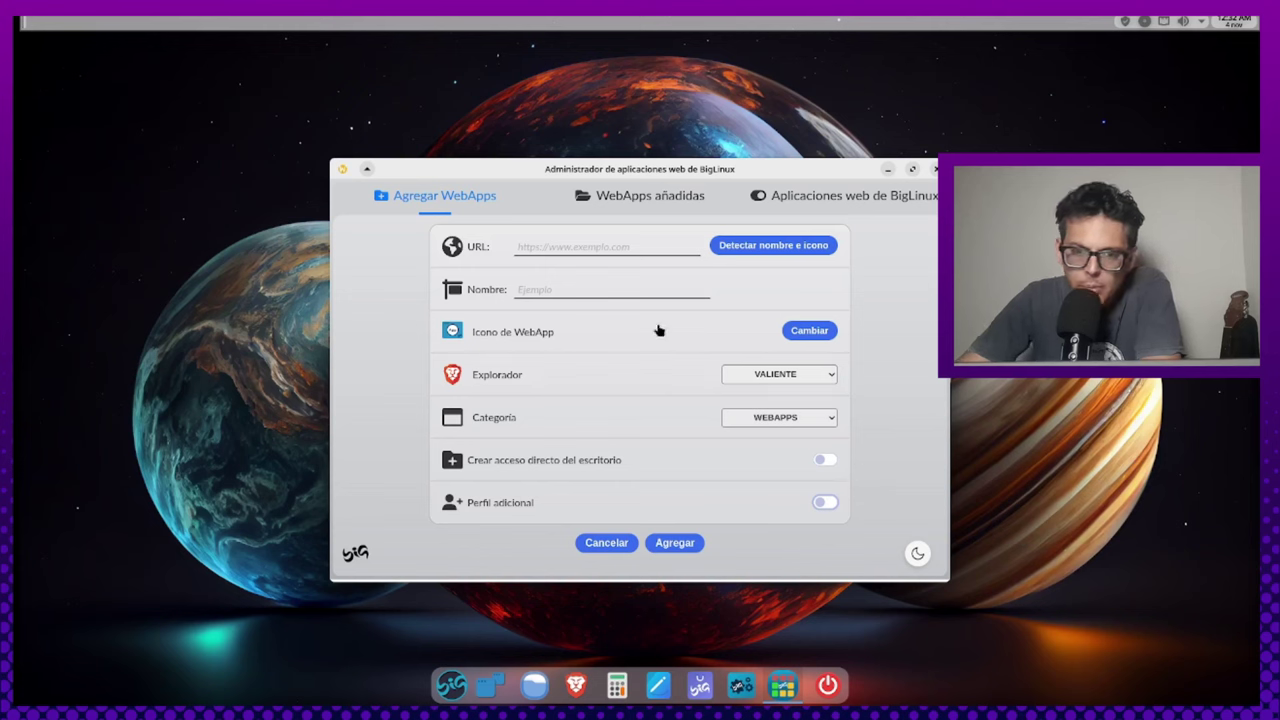
{"action": "left_click", "coordinate": [646, 198]}
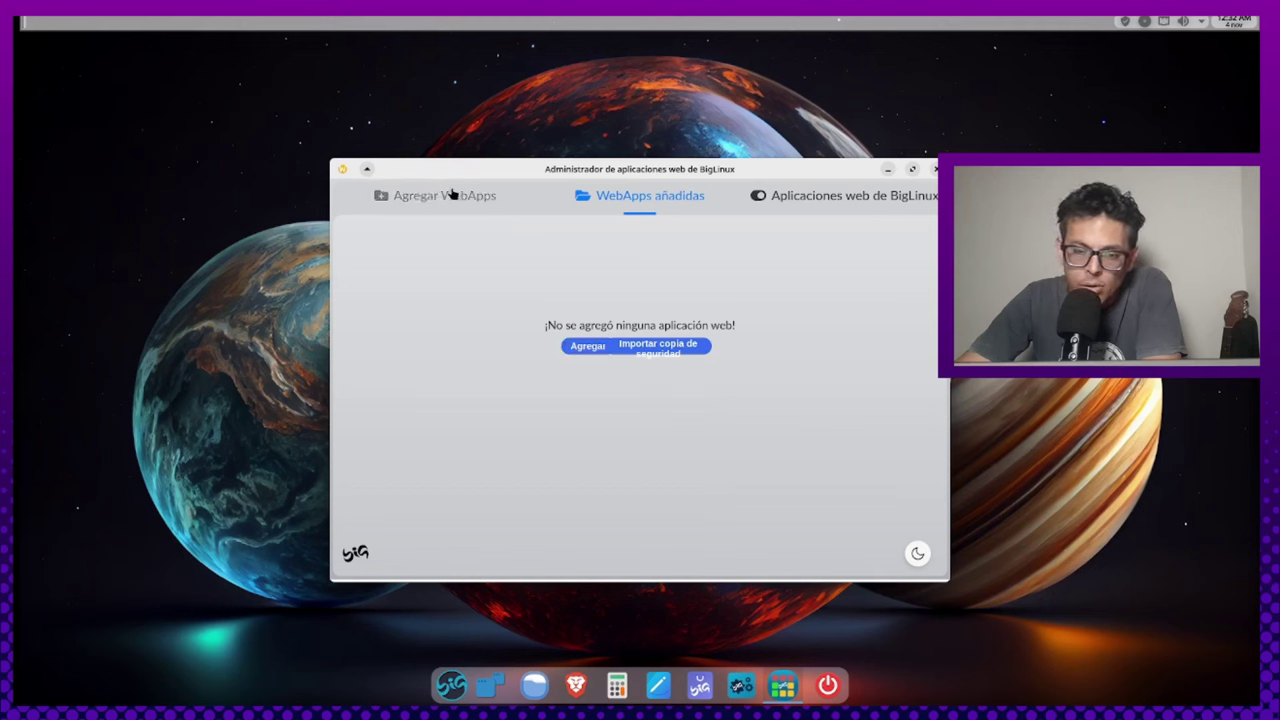
{"action": "left_click", "coordinate": [799, 204]}
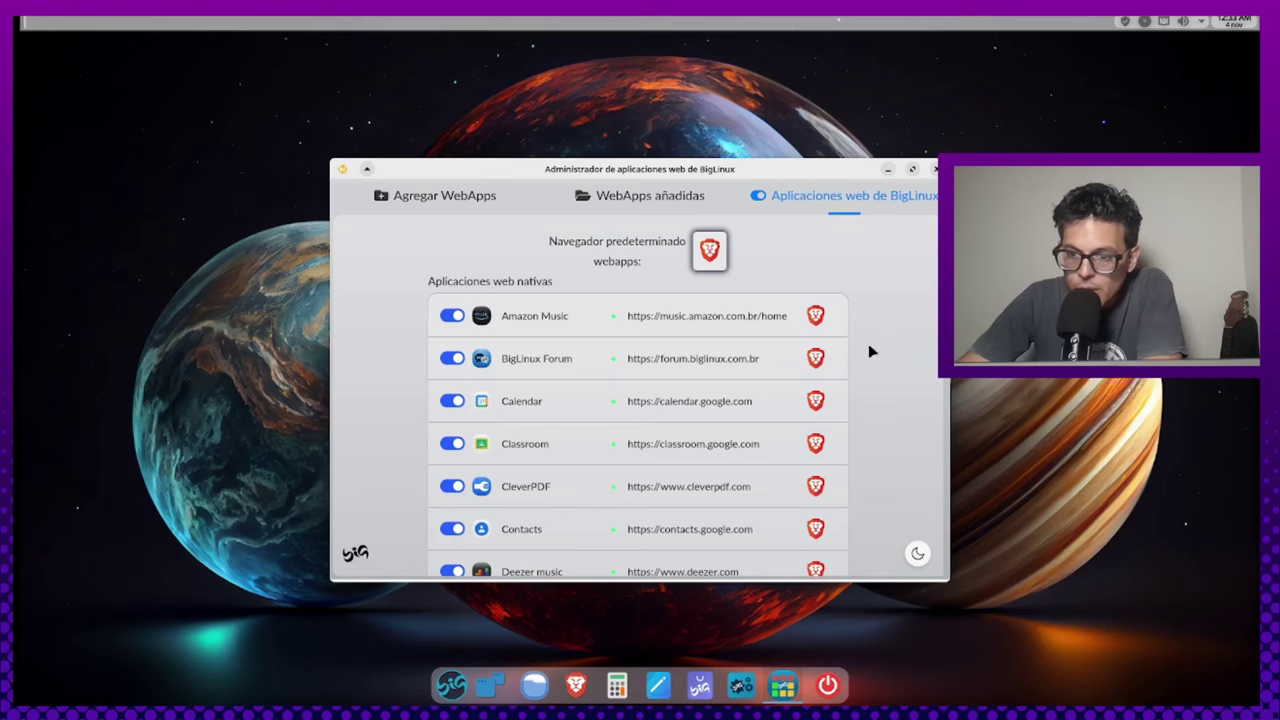
Scroll through the enabled BigLinux web apps list, then close the WebApps manager
{"action": "scroll", "coordinate": [868, 343], "scroll_direction": "down", "scroll_amount": 5}
{"action": "scroll", "coordinate": [890, 325], "scroll_direction": "up", "scroll_amount": 5}
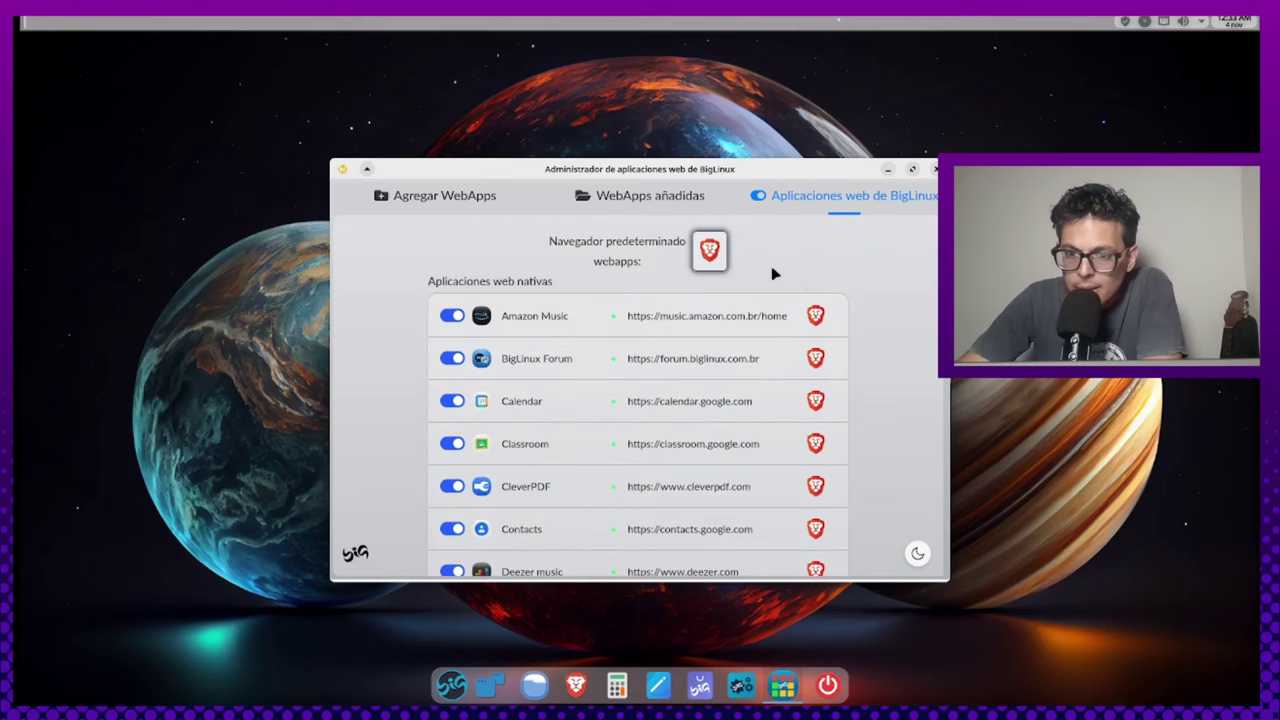
{"action": "scroll", "coordinate": [909, 376], "scroll_direction": "down", "scroll_amount": 1}
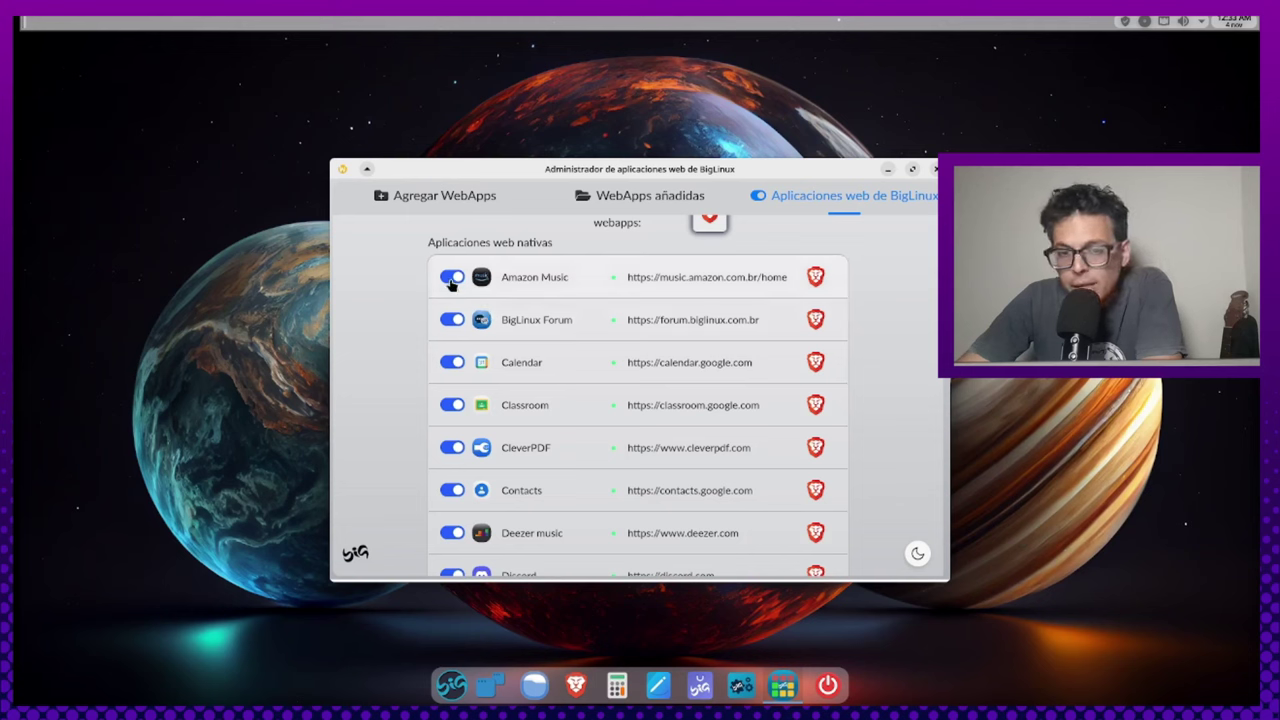
{"action": "scroll", "coordinate": [764, 385], "scroll_direction": "down", "scroll_amount": 5}
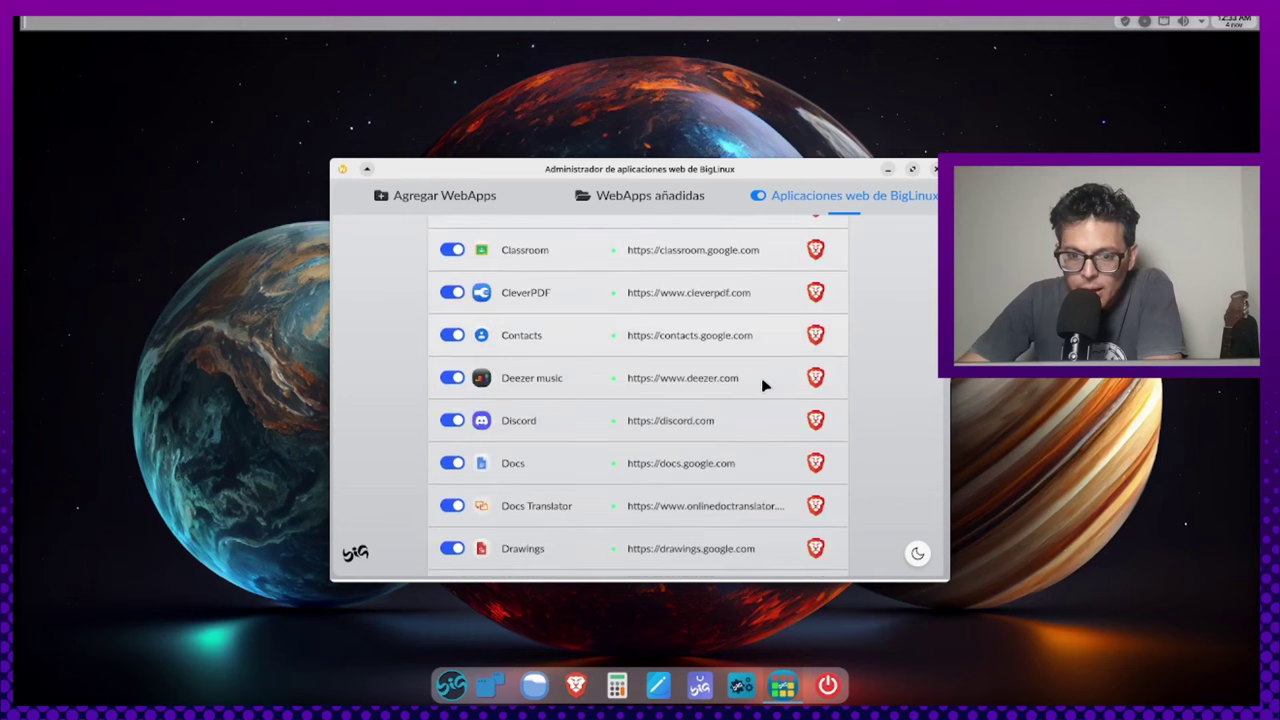
{"action": "scroll", "coordinate": [764, 385], "scroll_direction": "down", "scroll_amount": 15}
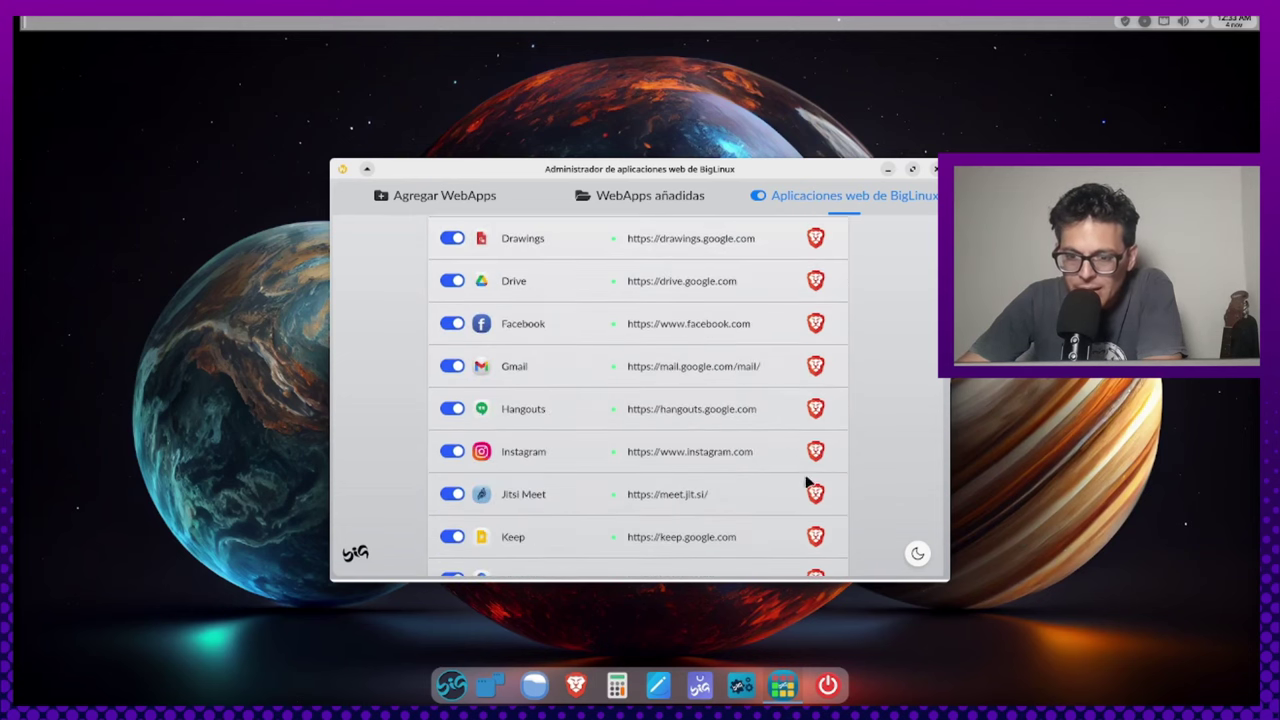
{"action": "scroll", "coordinate": [797, 482], "scroll_direction": "down", "scroll_amount": 10}
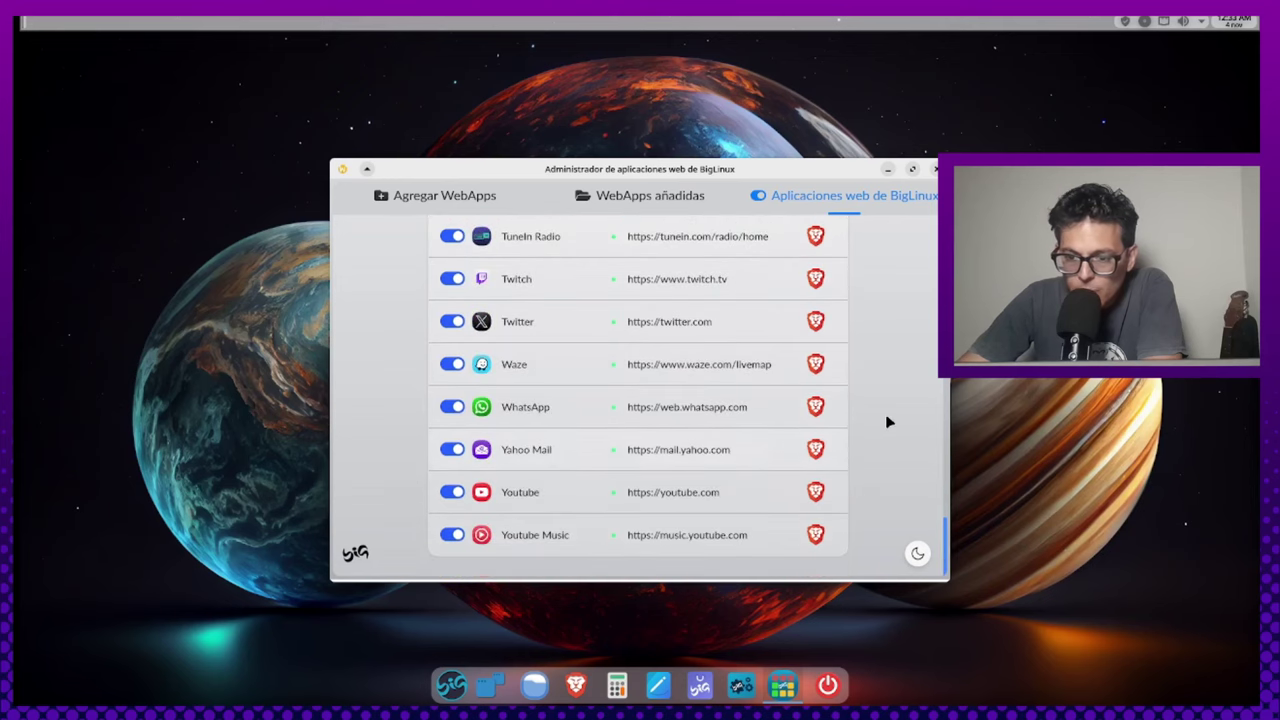
{"action": "scroll", "coordinate": [908, 277], "scroll_direction": "up", "scroll_amount": 20}
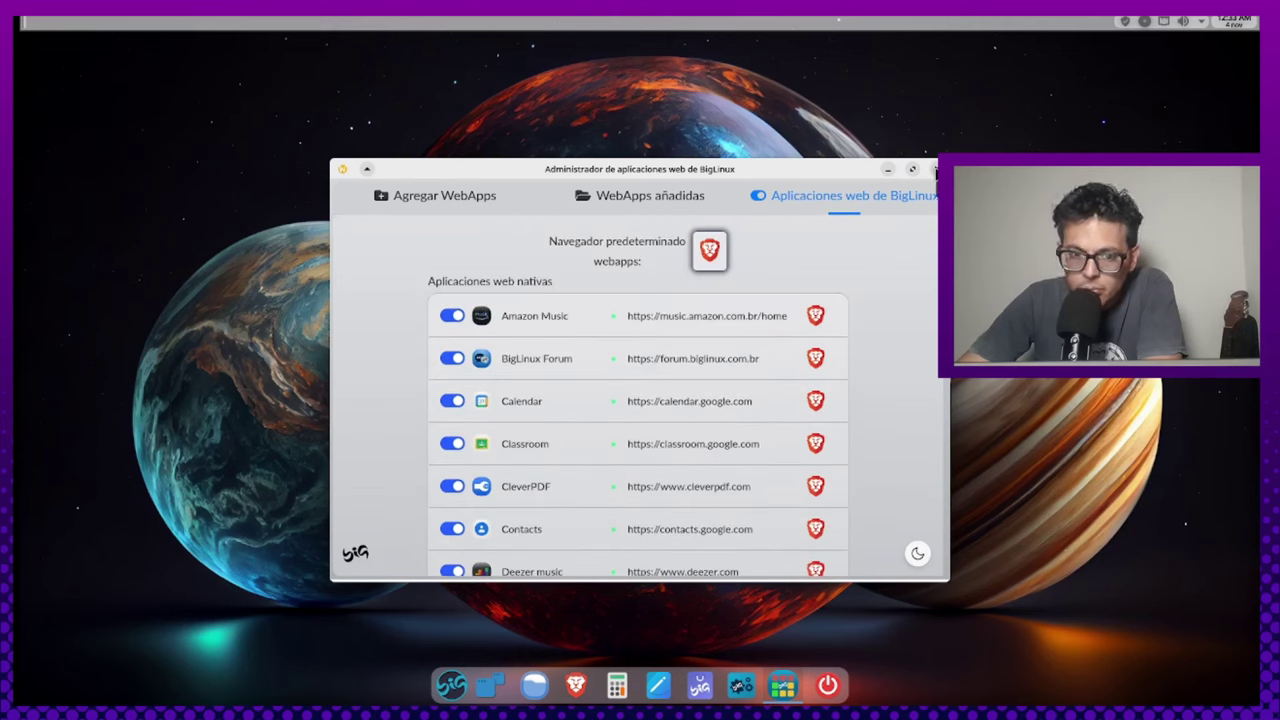
{"action": "left_click", "coordinate": [935, 168]}
Launch 'Reducir el ruido del micrófono' from the launcher's Multimedia category
{"action": "left_click", "coordinate": [472, 685]}
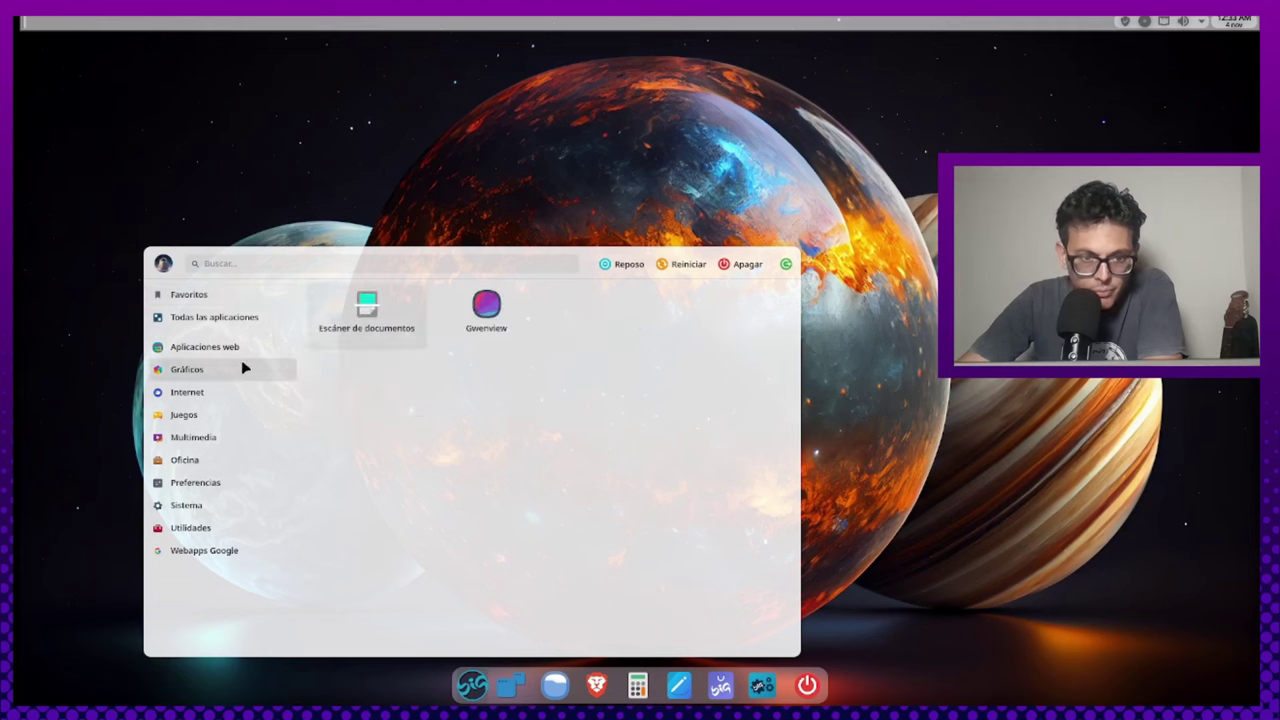
{"action": "mouse_move", "coordinate": [226, 350]}
{"action": "mouse_move", "coordinate": [207, 372]}
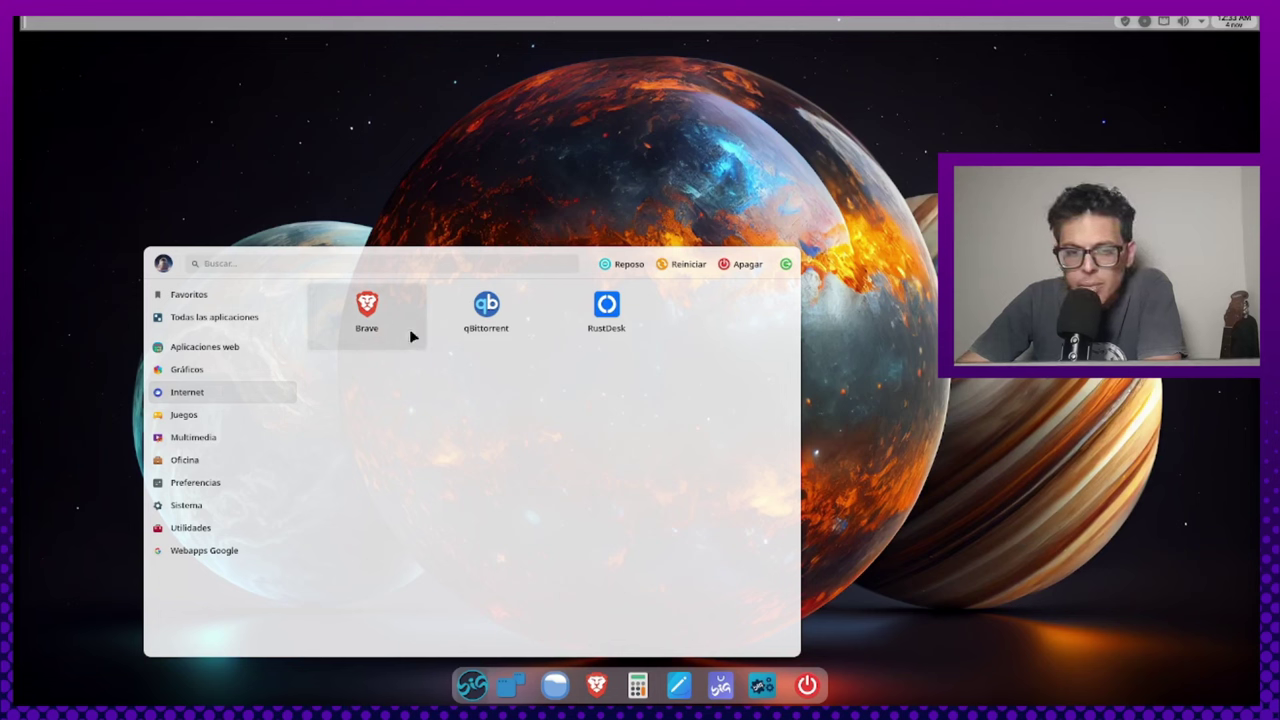
{"action": "left_click", "coordinate": [214, 414]}
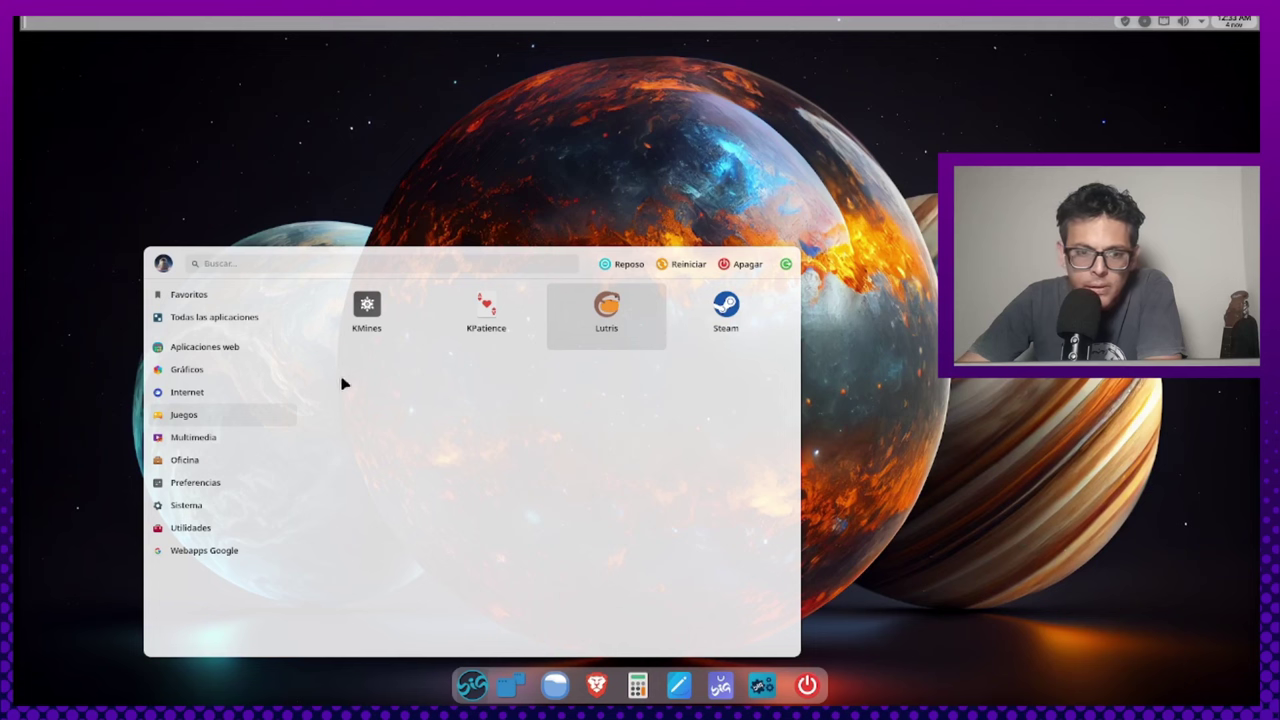
{"action": "mouse_move", "coordinate": [231, 437]}
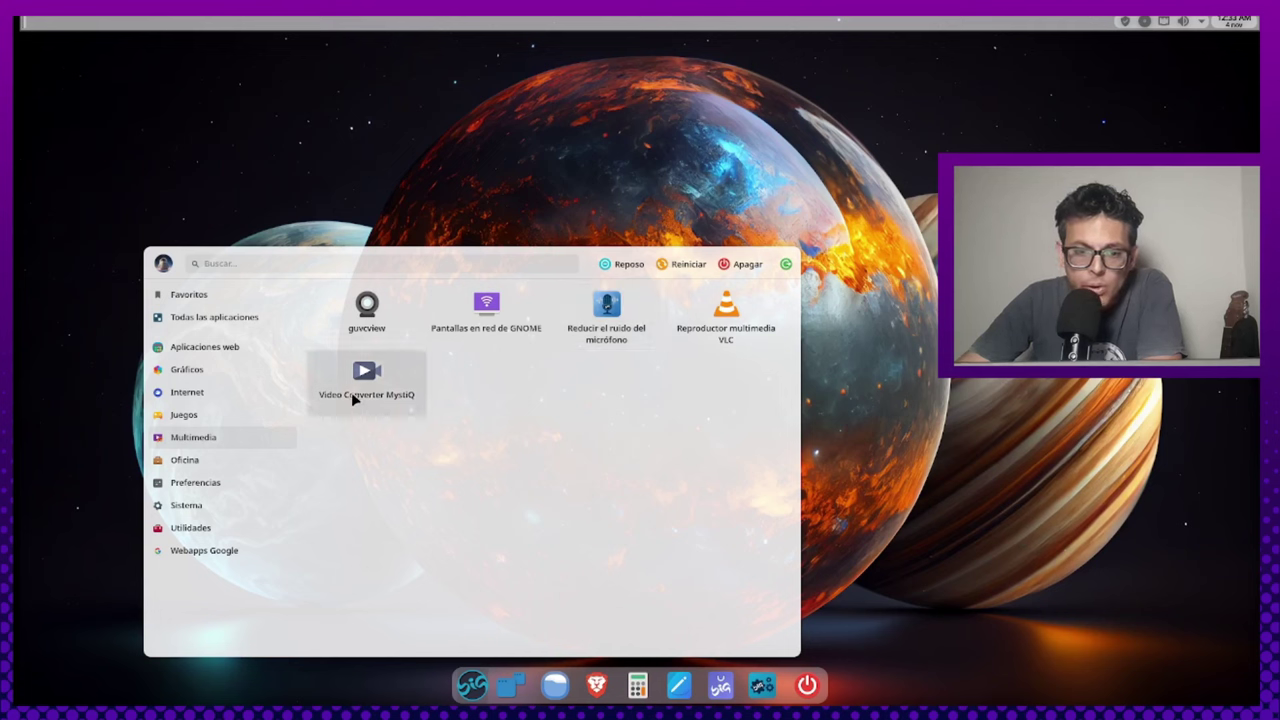
{"action": "left_click", "coordinate": [596, 330]}
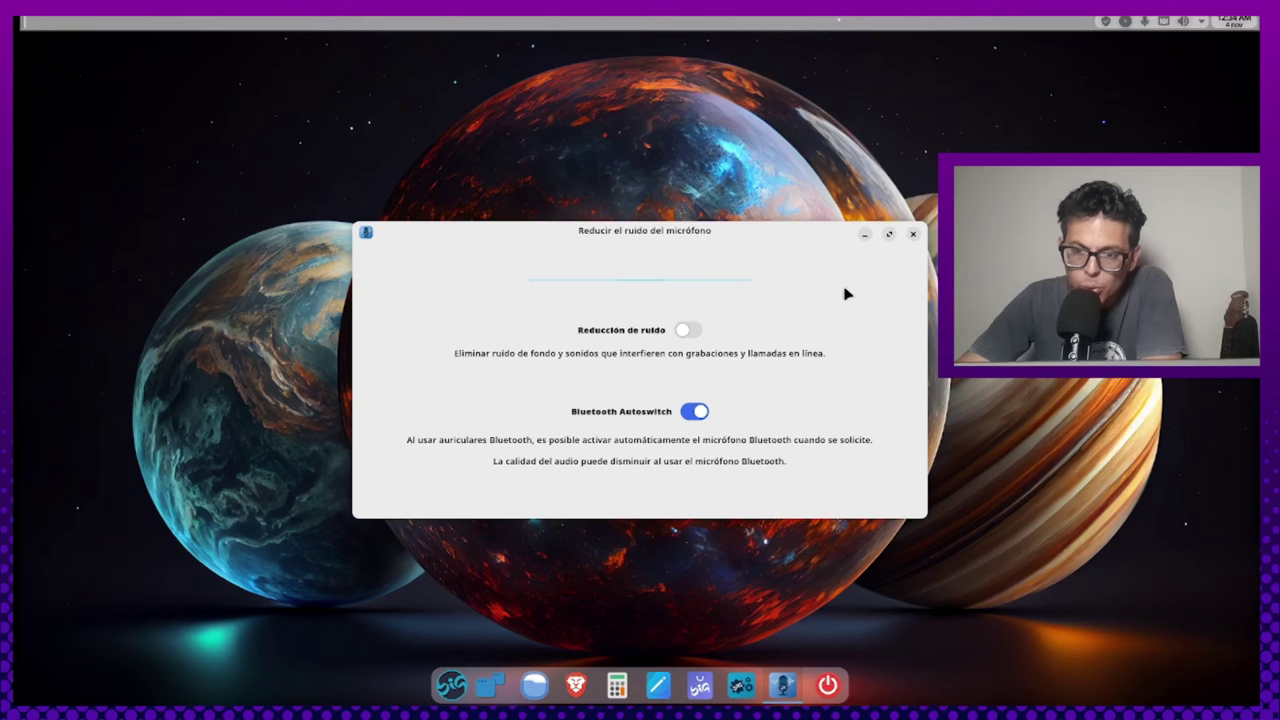
Close the noise reduction window and launch Video Converter MystiQ from the launcher
{"action": "left_click", "coordinate": [911, 234]}
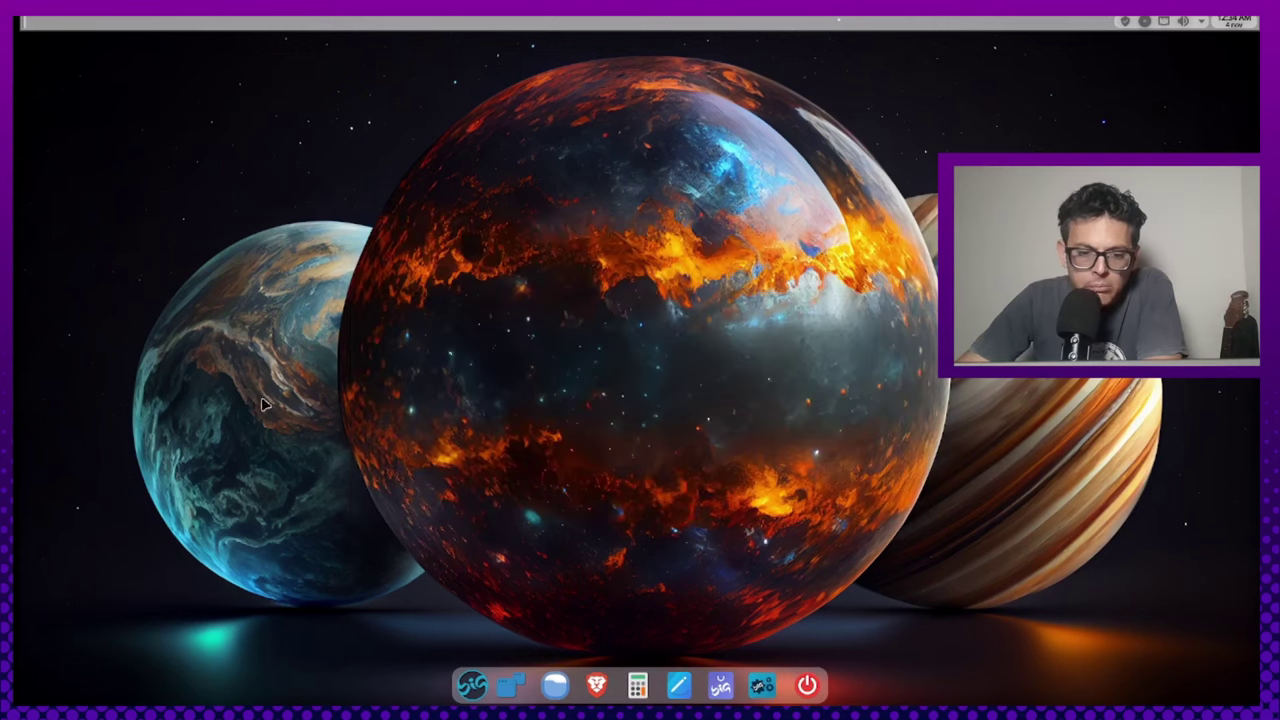
{"action": "left_click", "coordinate": [472, 686]}
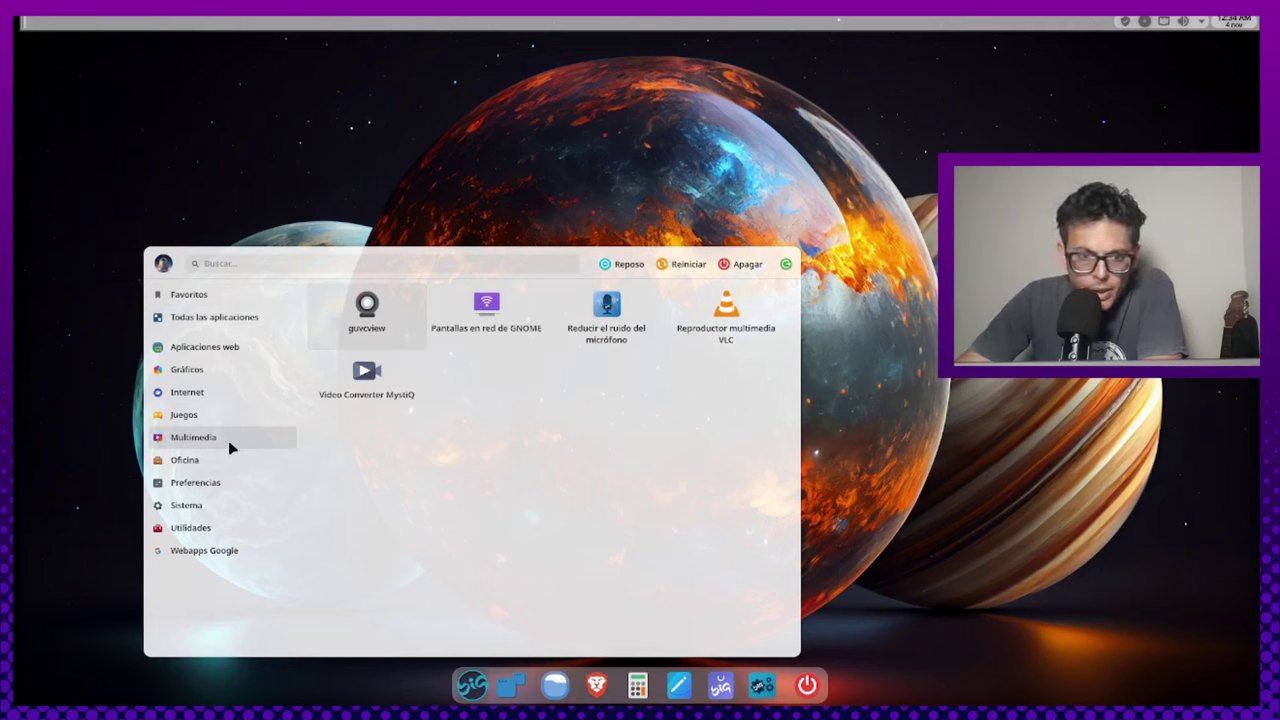
{"action": "left_click", "coordinate": [380, 392]}
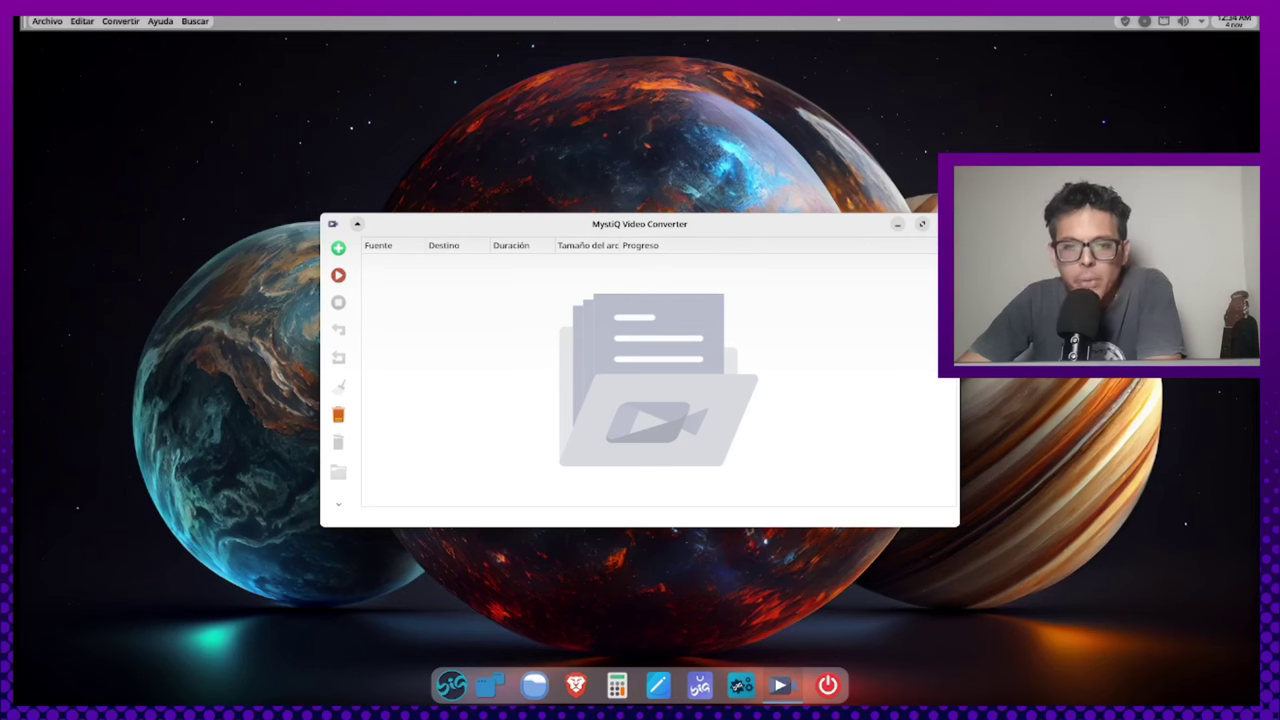
Quit MystiQ with Ctrl+Q and show the launcher's Oficina applications
{"action": "key", "text": "ctrl+q"}
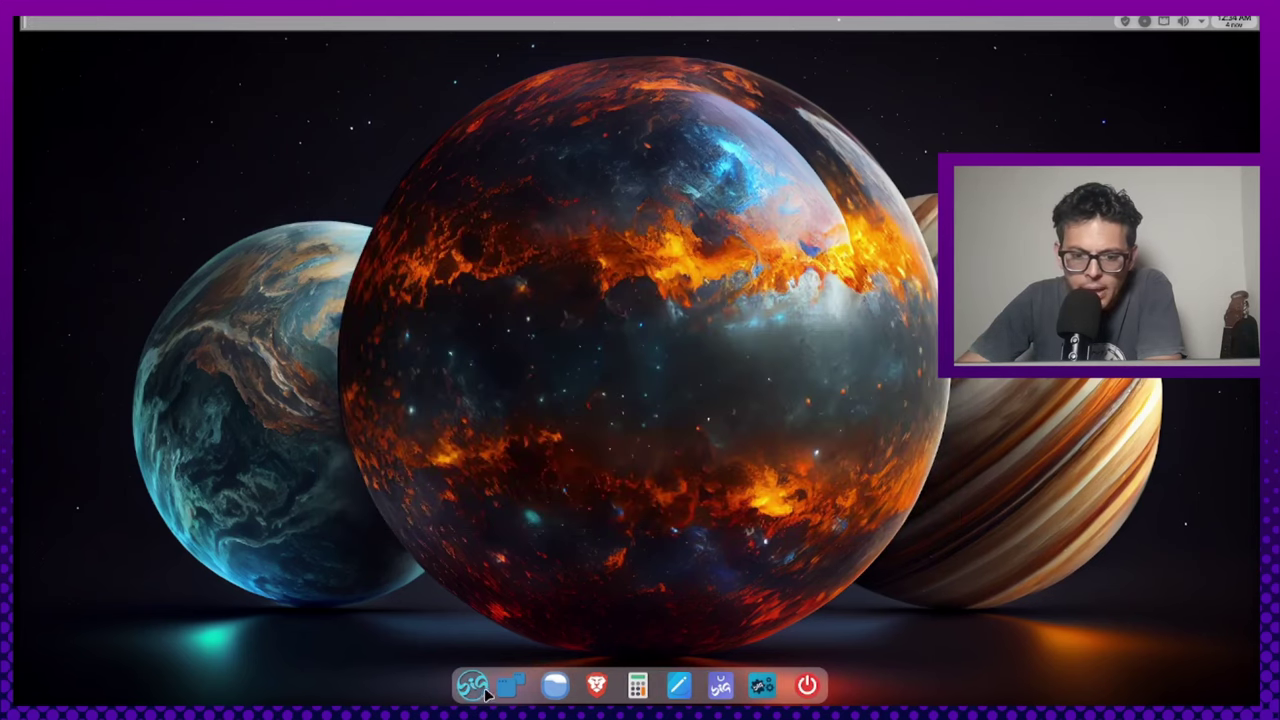
{"action": "left_click", "coordinate": [470, 688]}
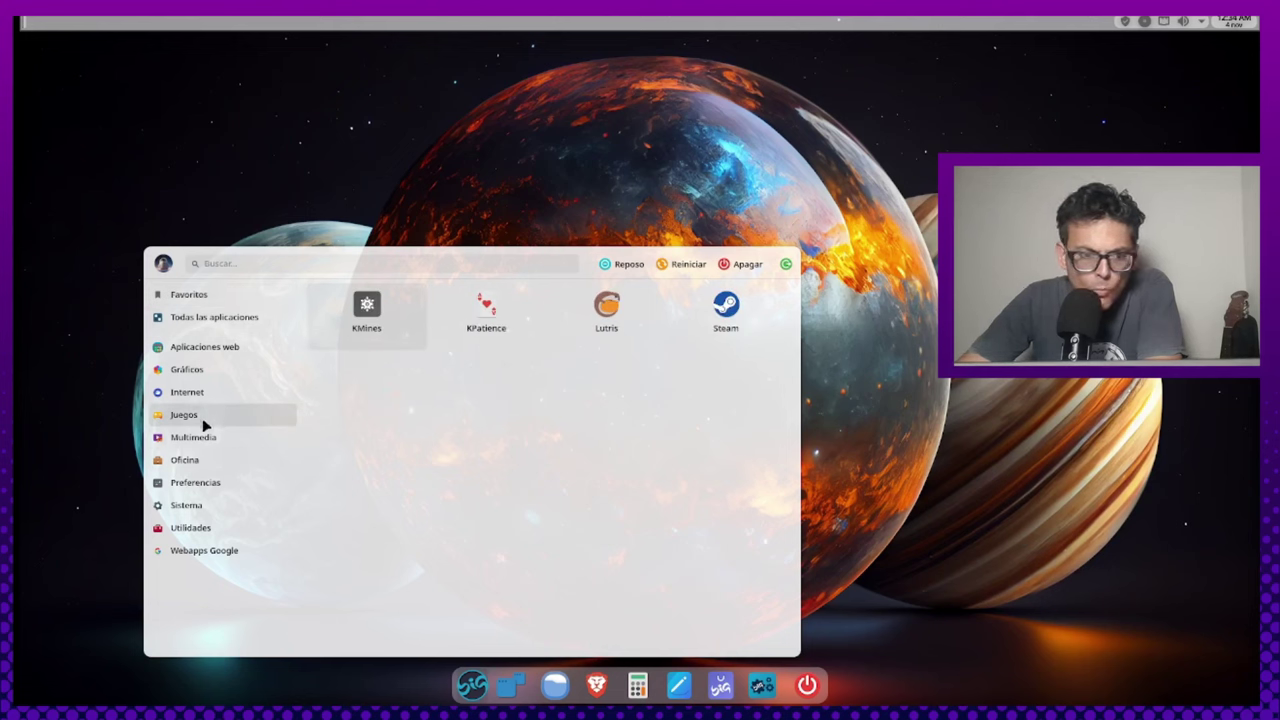
{"action": "mouse_move", "coordinate": [204, 461]}
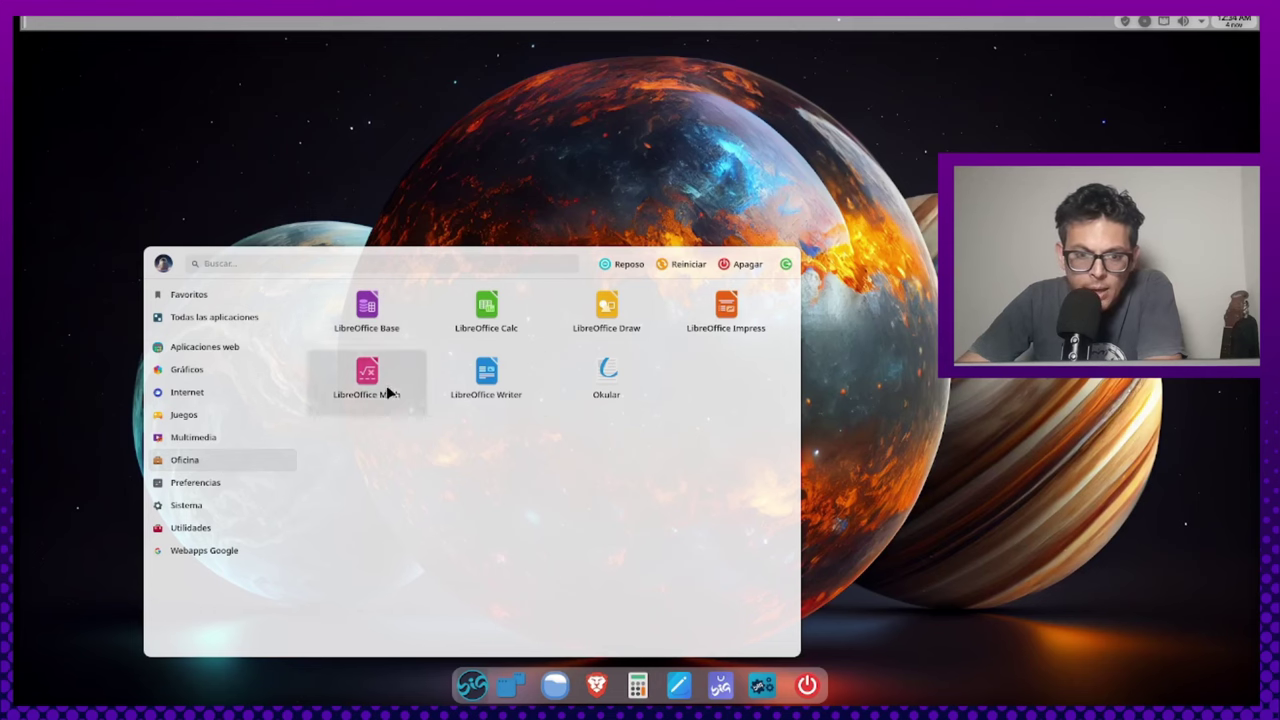
{"action": "left_click", "coordinate": [500, 338]}
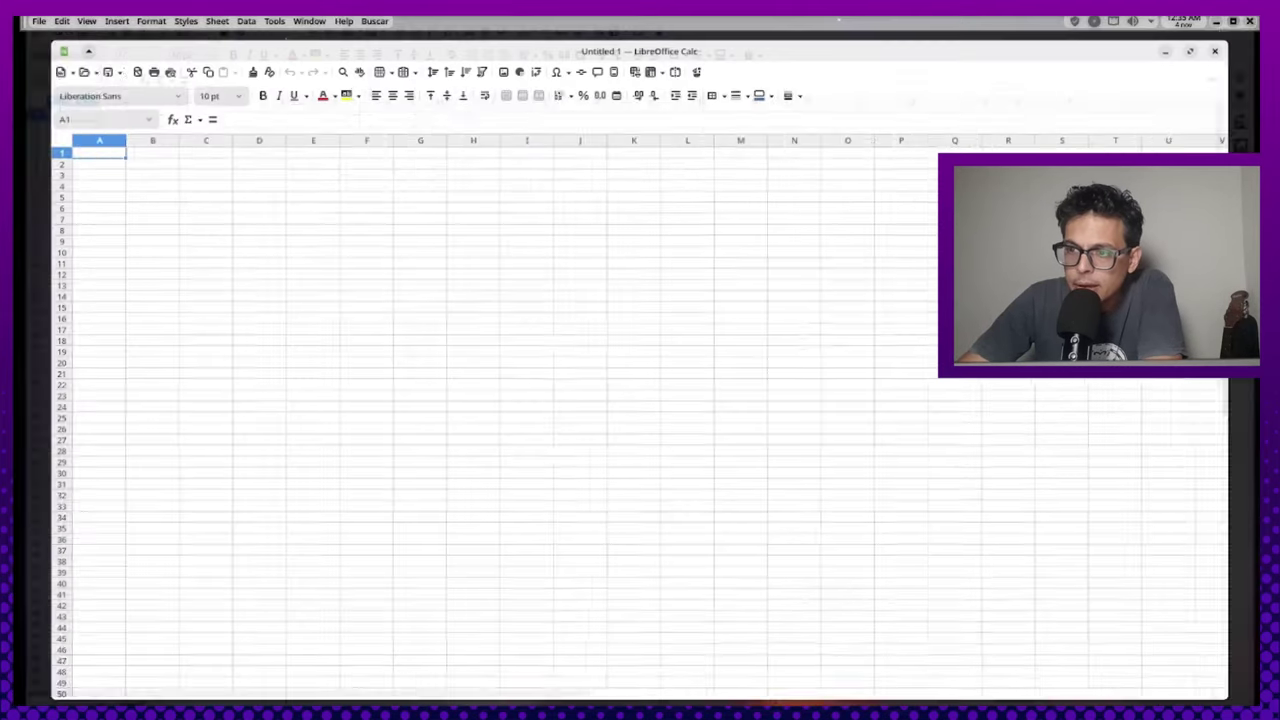
{"action": "left_click", "coordinate": [1210, 35]}
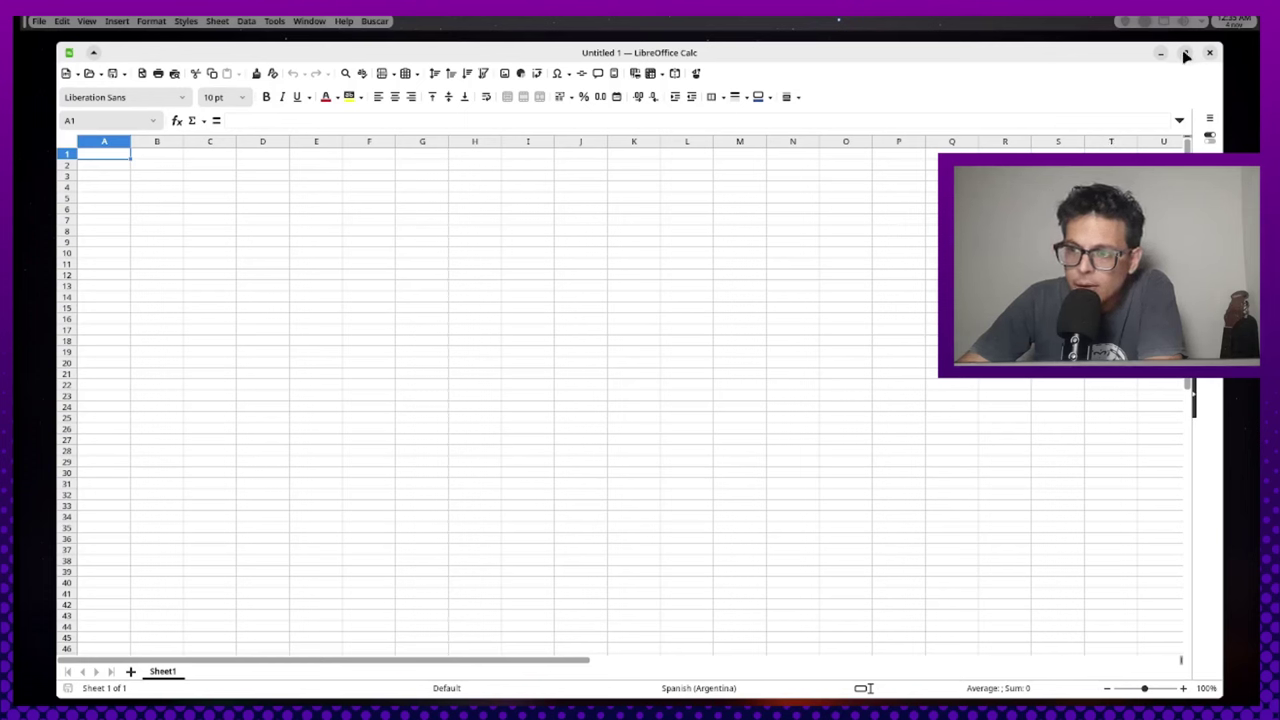
{"action": "left_click", "coordinate": [1186, 54]}
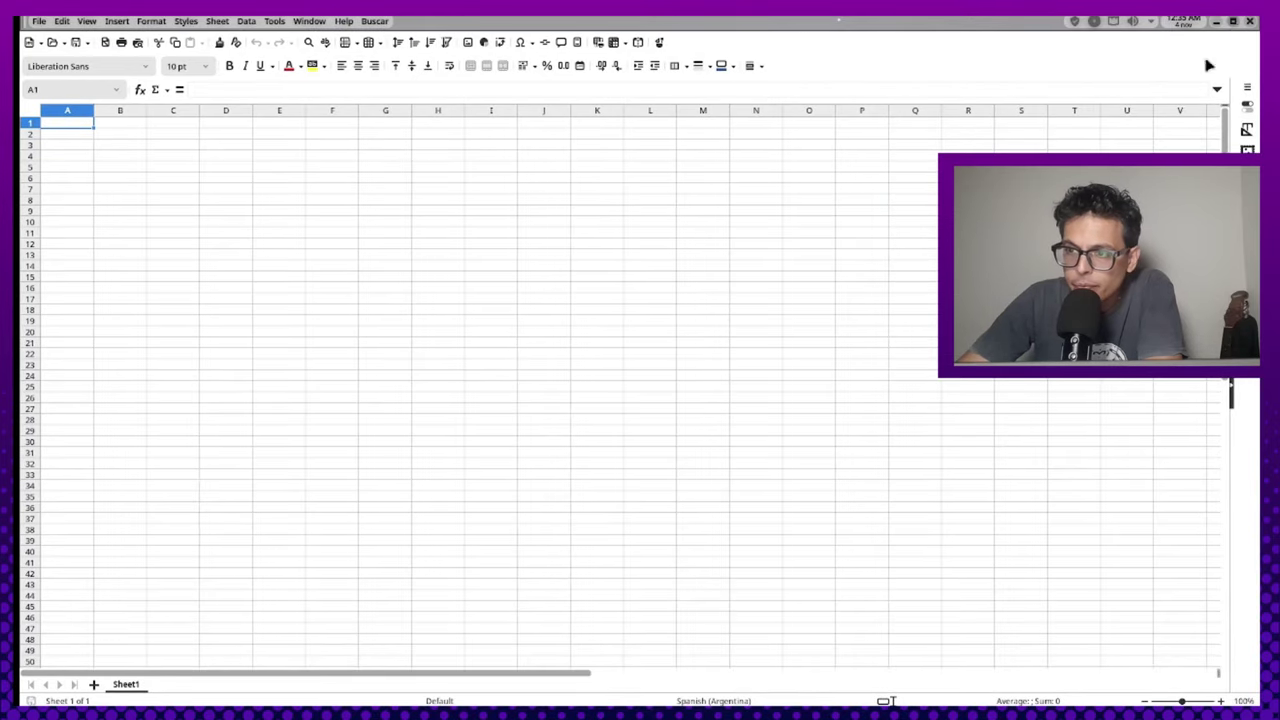
{"action": "left_click", "coordinate": [1233, 22]}
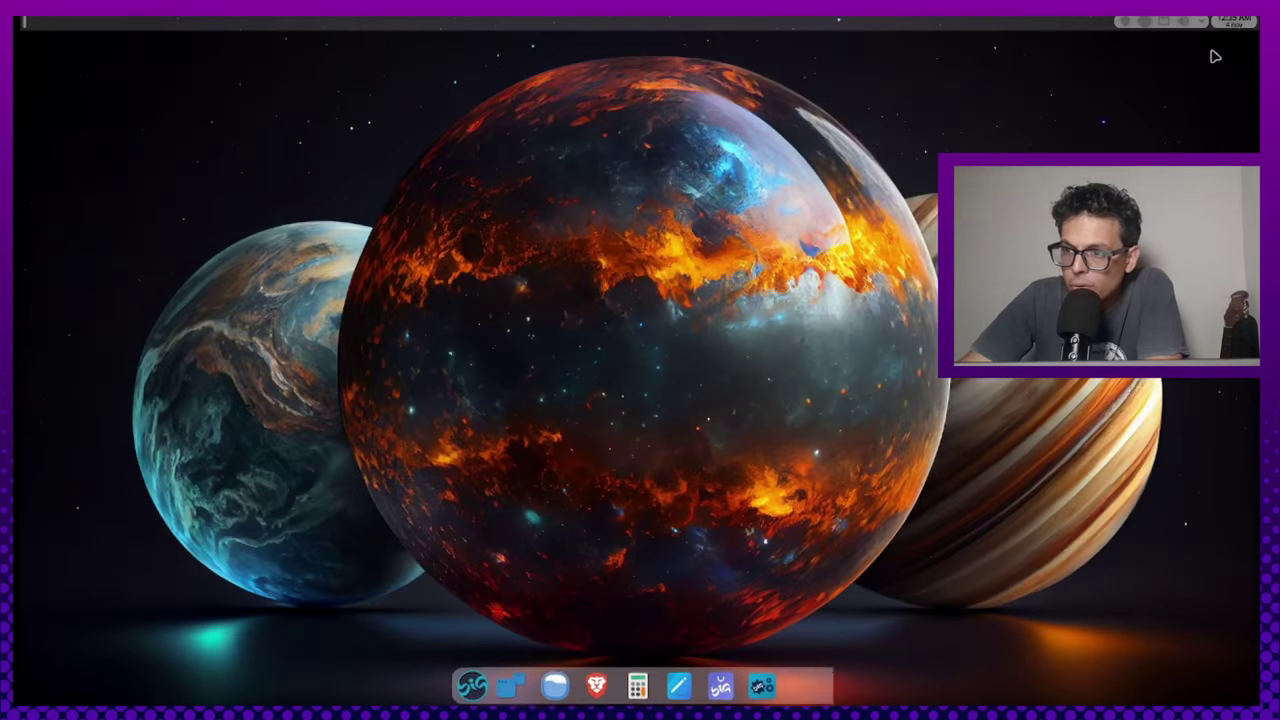
{"action": "left_click", "coordinate": [1212, 52]}
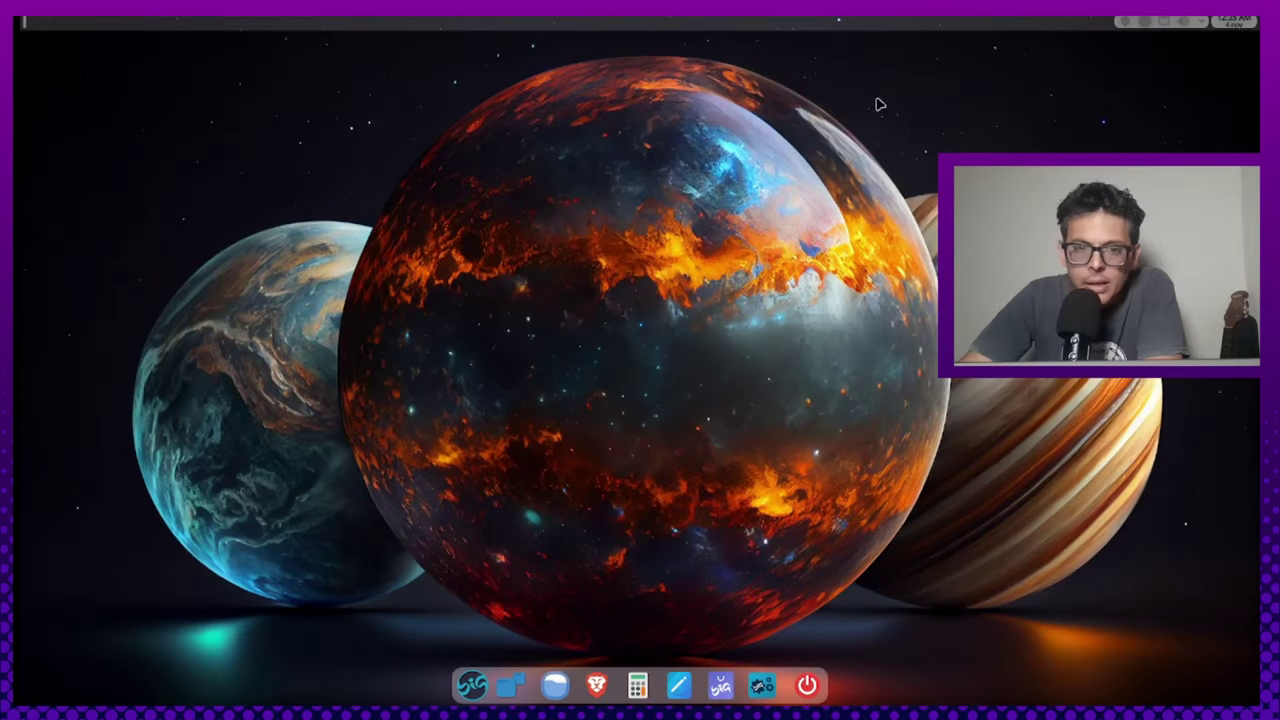
{"action": "left_click", "coordinate": [471, 685]}
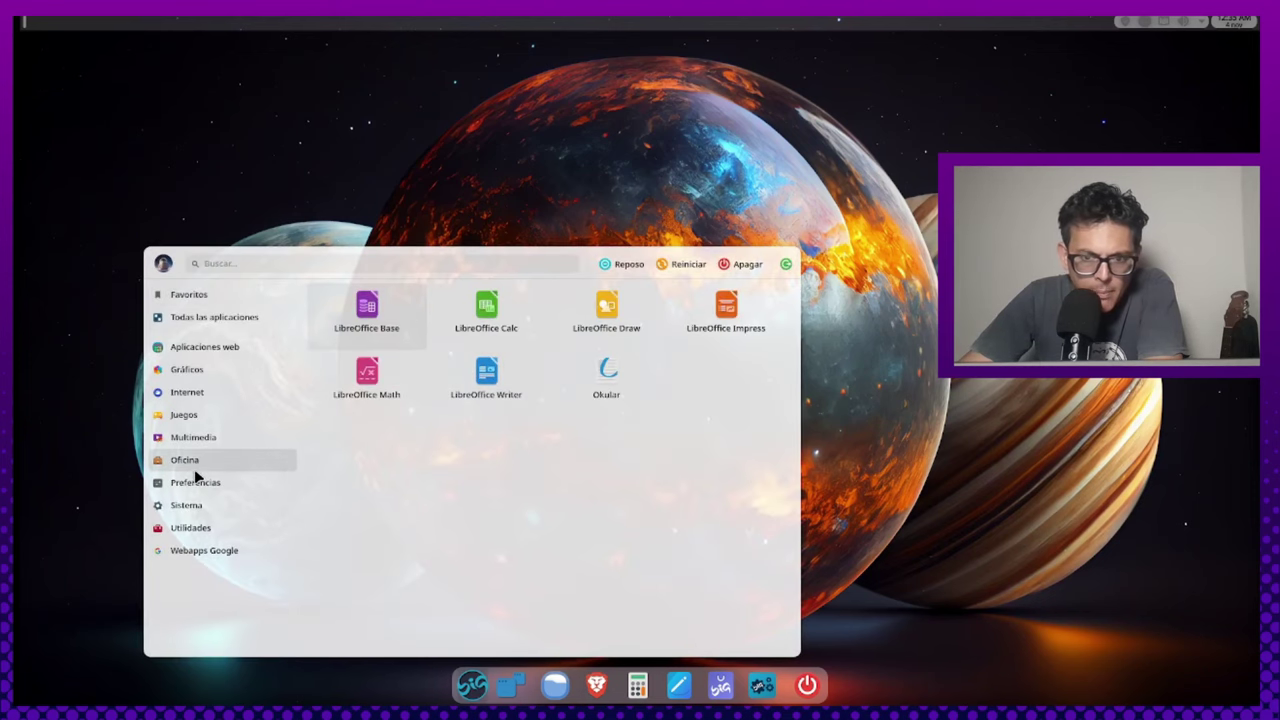
Show the launcher's Preferencias category, listing Big Store and Centro de Control
{"action": "mouse_move", "coordinate": [197, 490]}
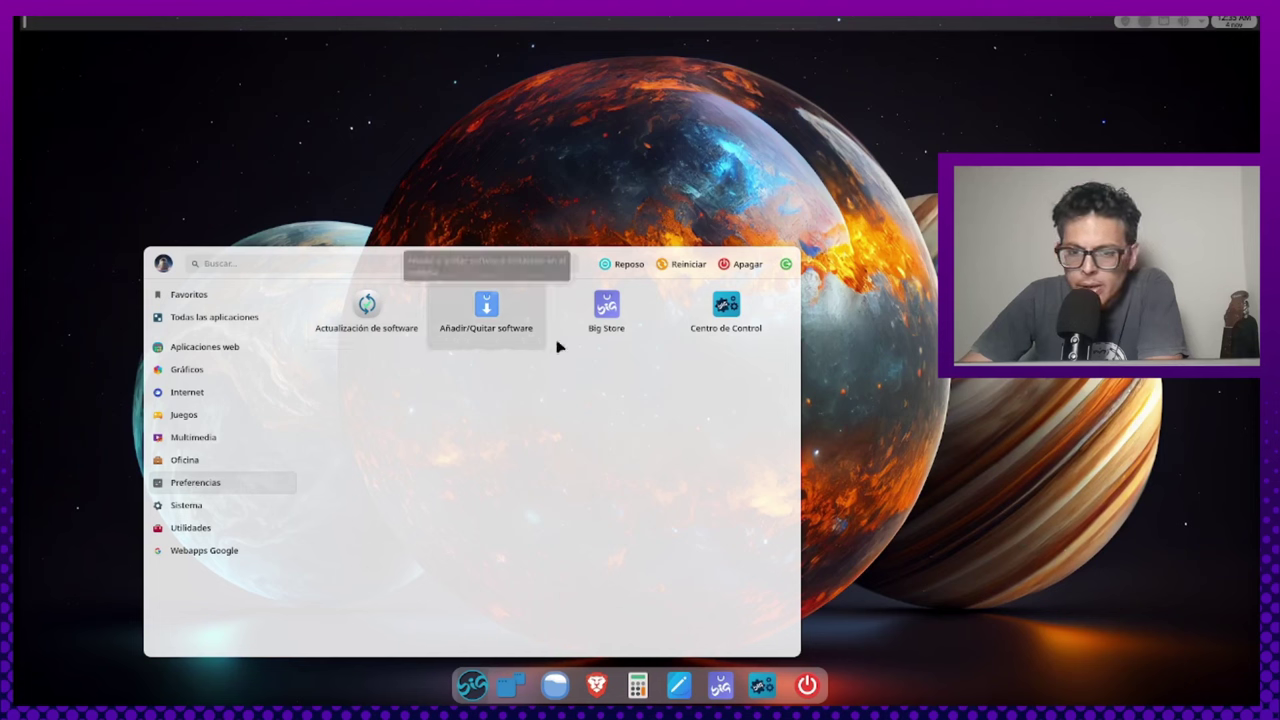
Launch Big Store and go to its Ajustes page, with Flatpak and Snap disabled
{"action": "left_click", "coordinate": [603, 310]}
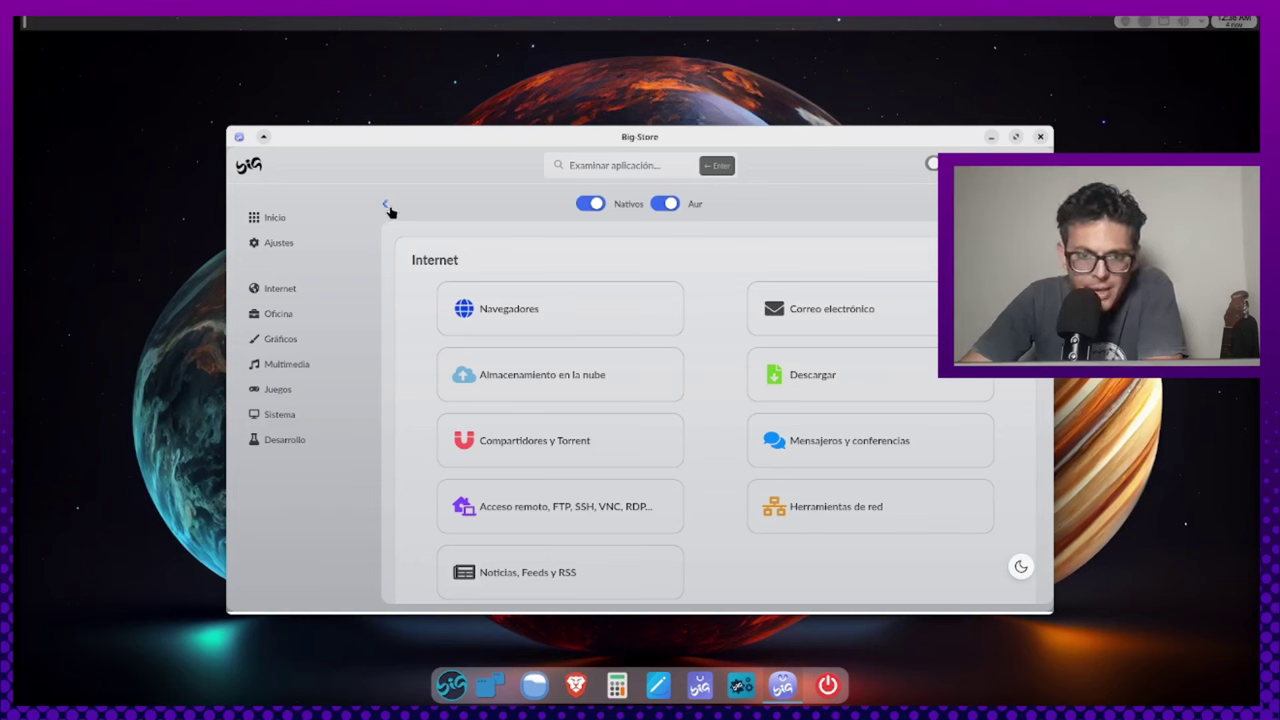
{"action": "left_click", "coordinate": [281, 249]}
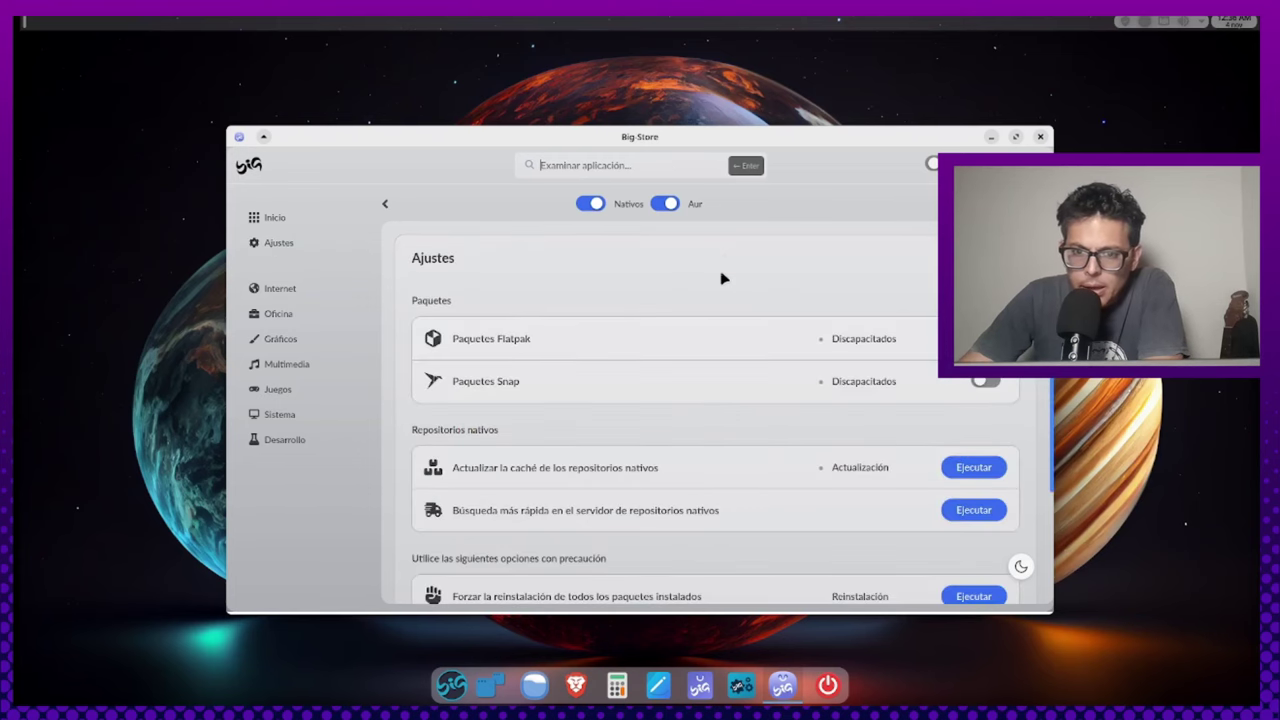
Maximize Big Store to review the enabled Nativos and Aur package source toggles
{"action": "left_click", "coordinate": [1015, 138]}
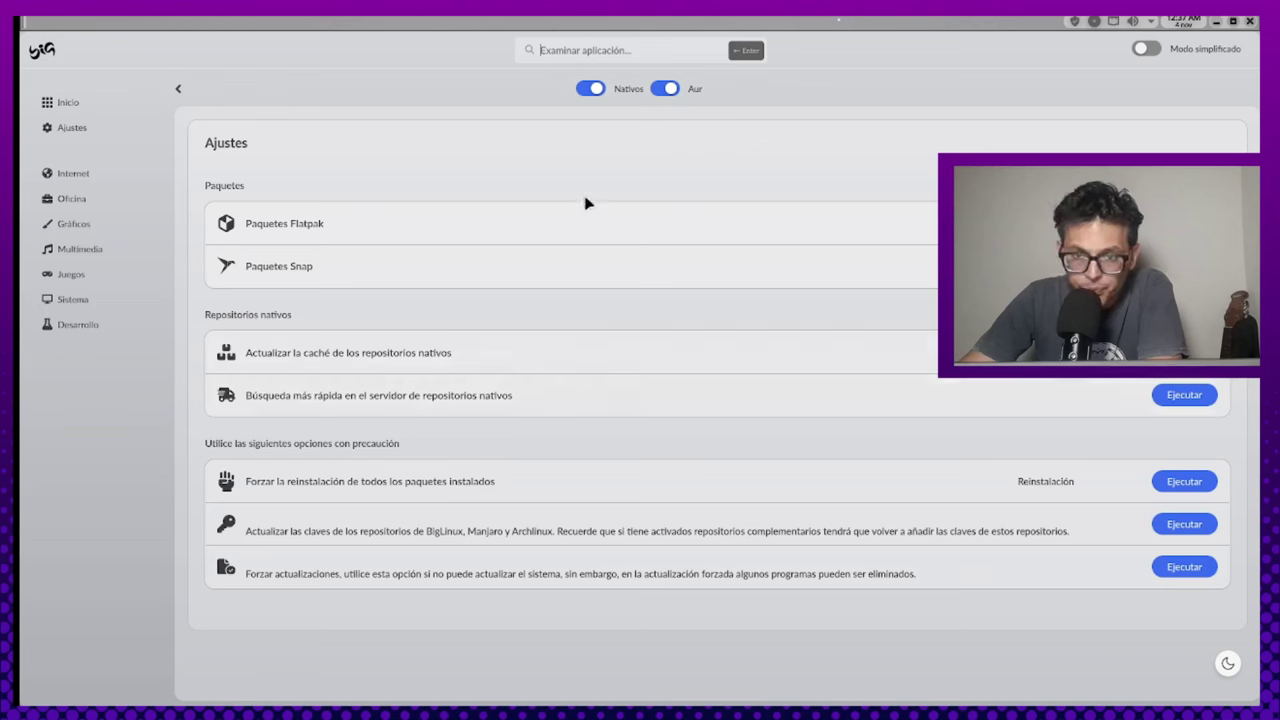
{"action": "mouse_move", "coordinate": [657, 94]}
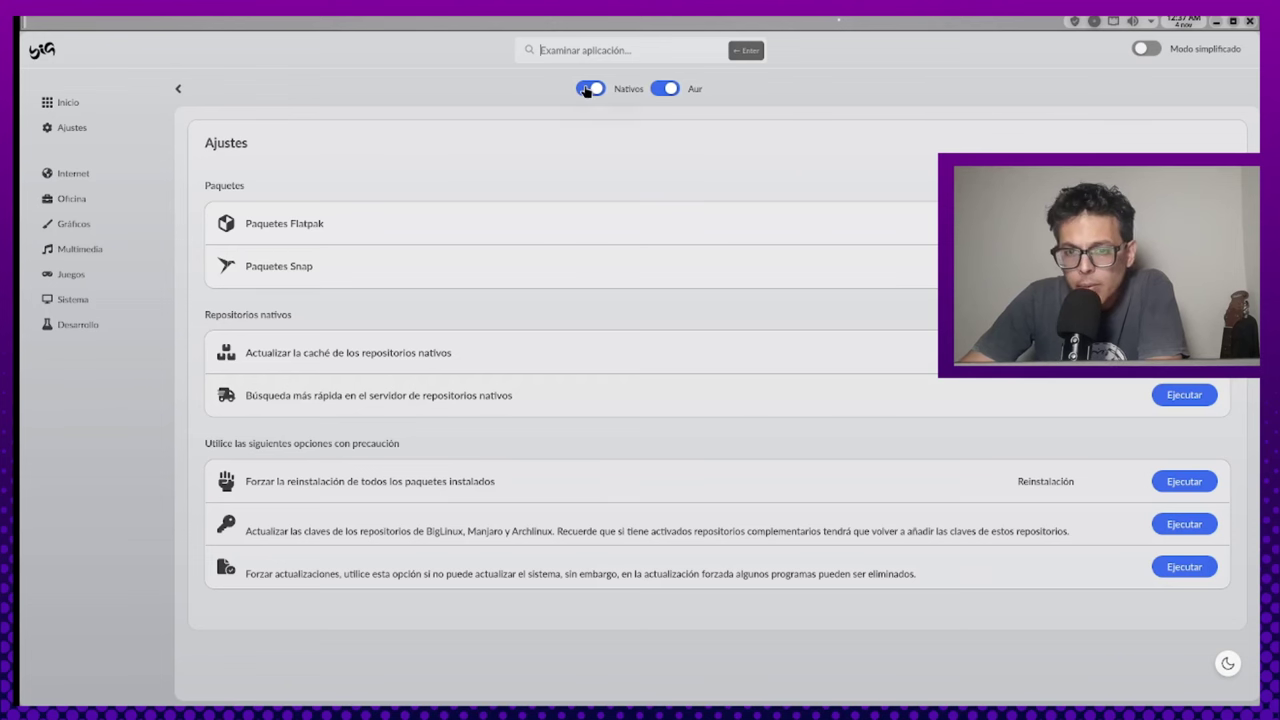
{"action": "mouse_move", "coordinate": [586, 91]}
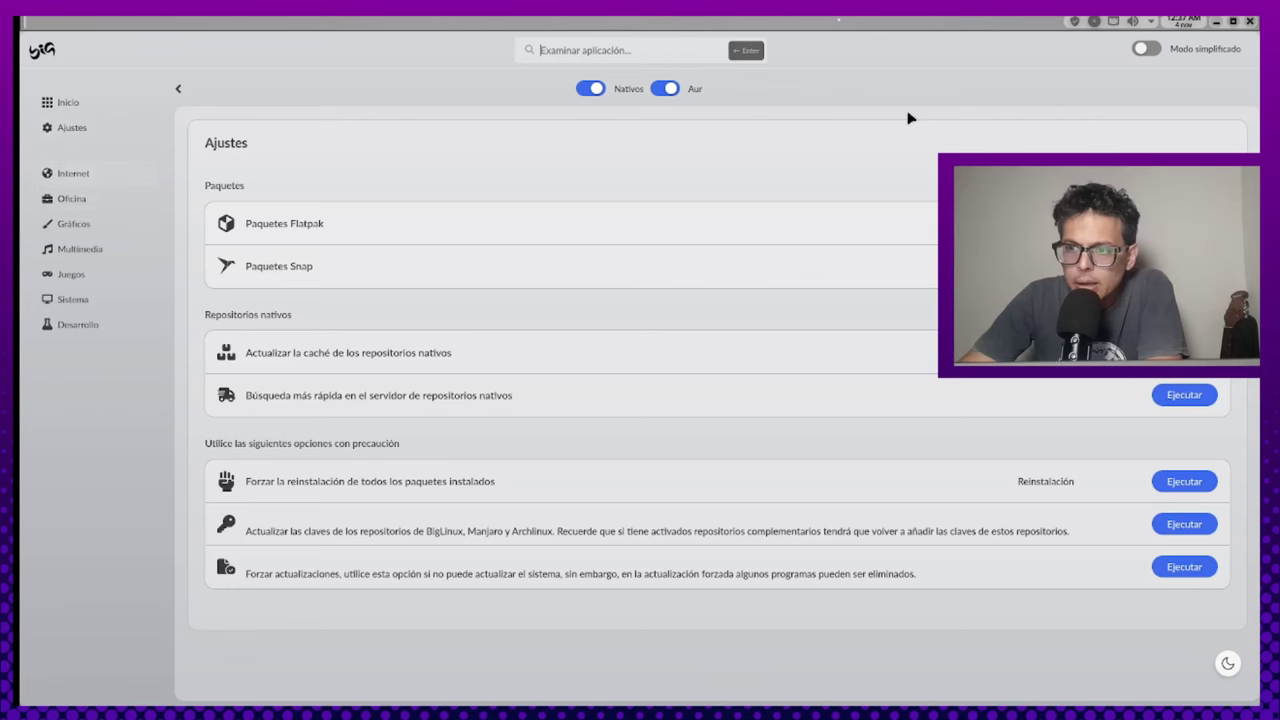
Close Big Store and launch Centro de Control from the launcher's Preferencias category
{"action": "left_click", "coordinate": [1248, 23]}
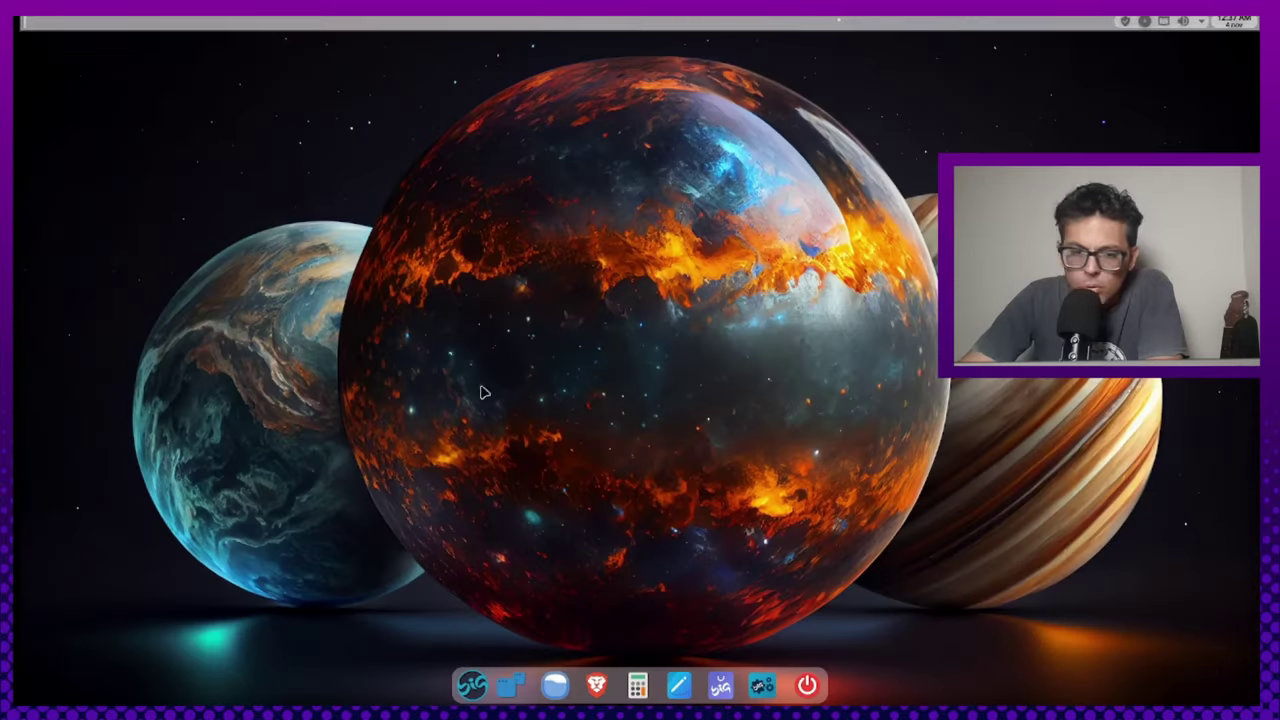
{"action": "left_click", "coordinate": [468, 687]}
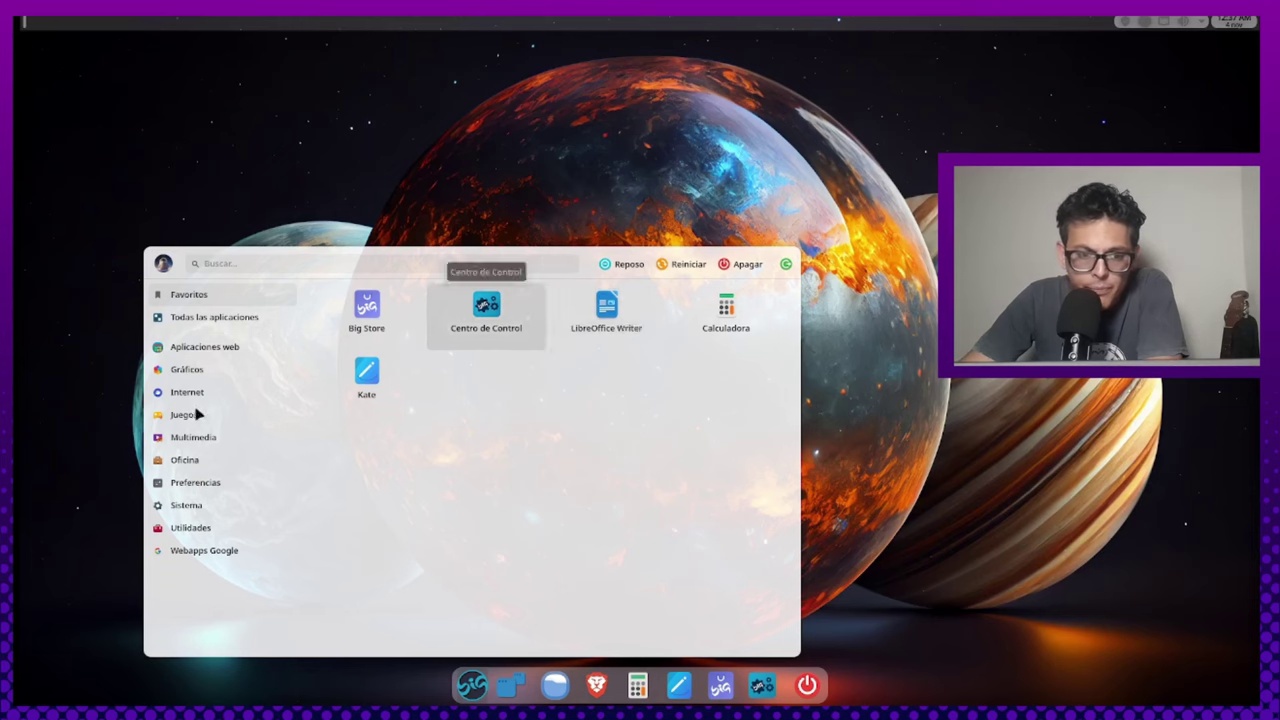
{"action": "left_click", "coordinate": [196, 484]}
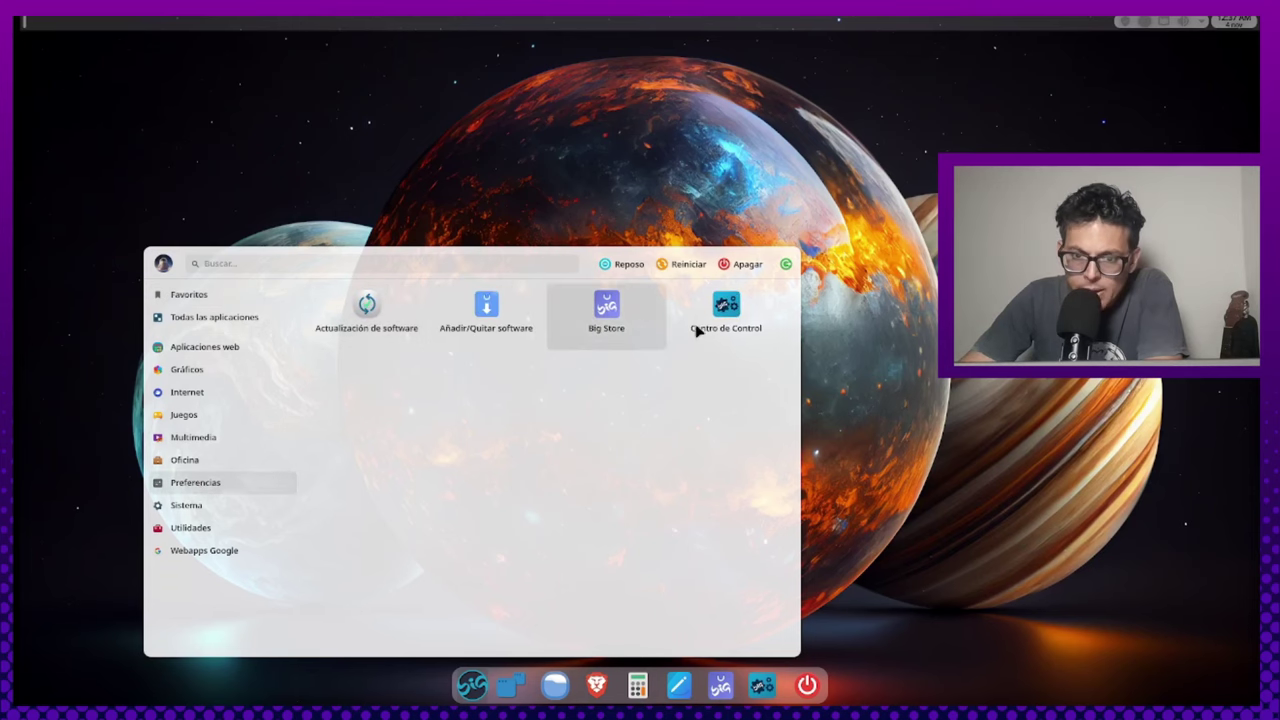
{"action": "left_click", "coordinate": [740, 313]}
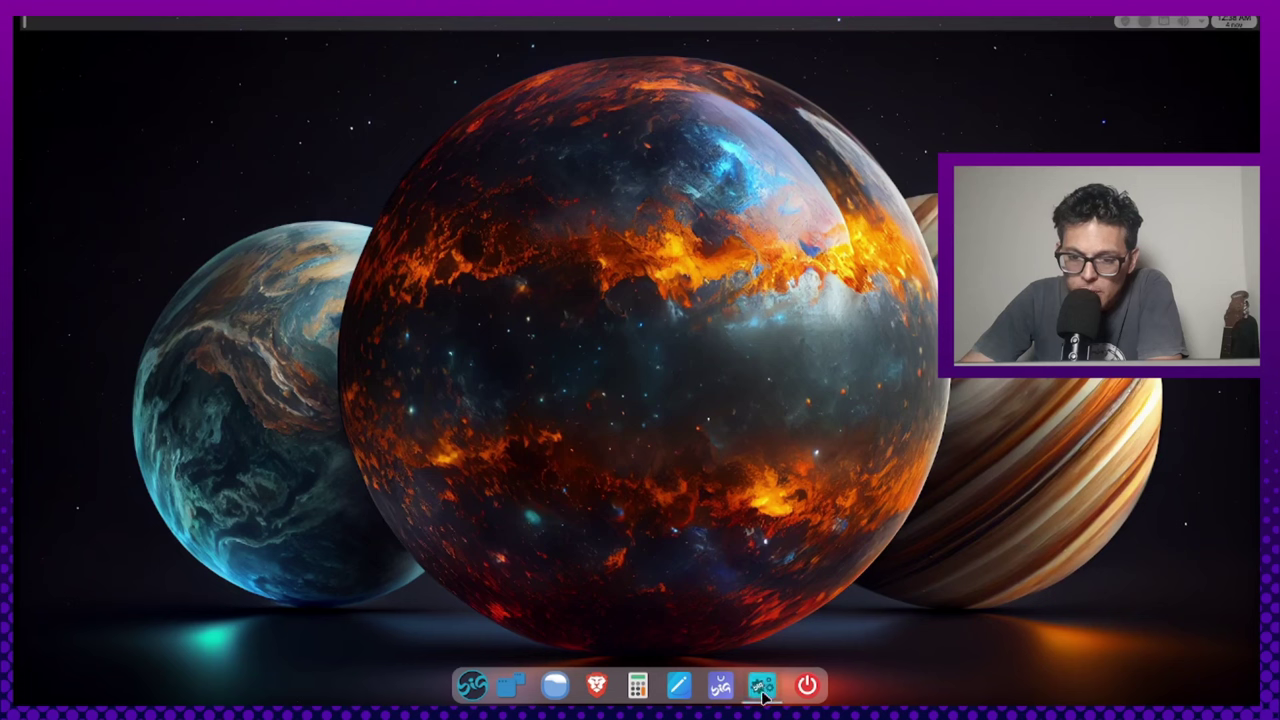
{"action": "mouse_move", "coordinate": [762, 694]}
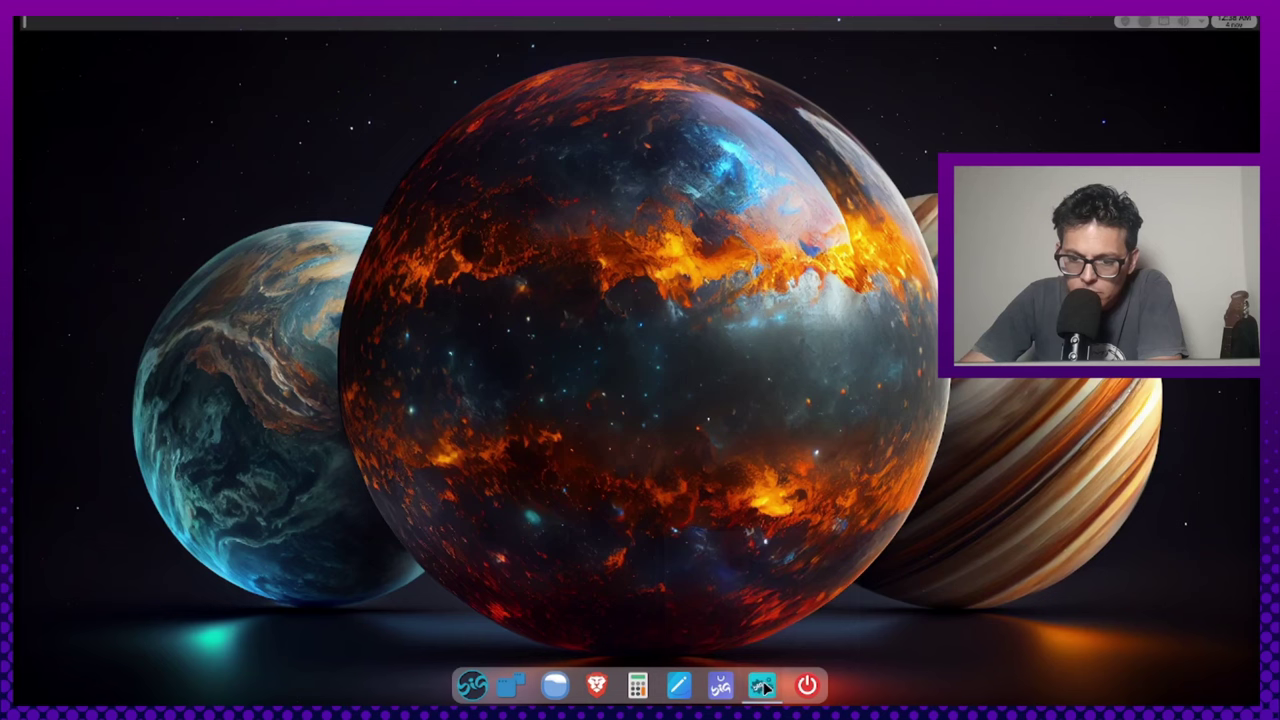
{"action": "left_click", "coordinate": [474, 686]}
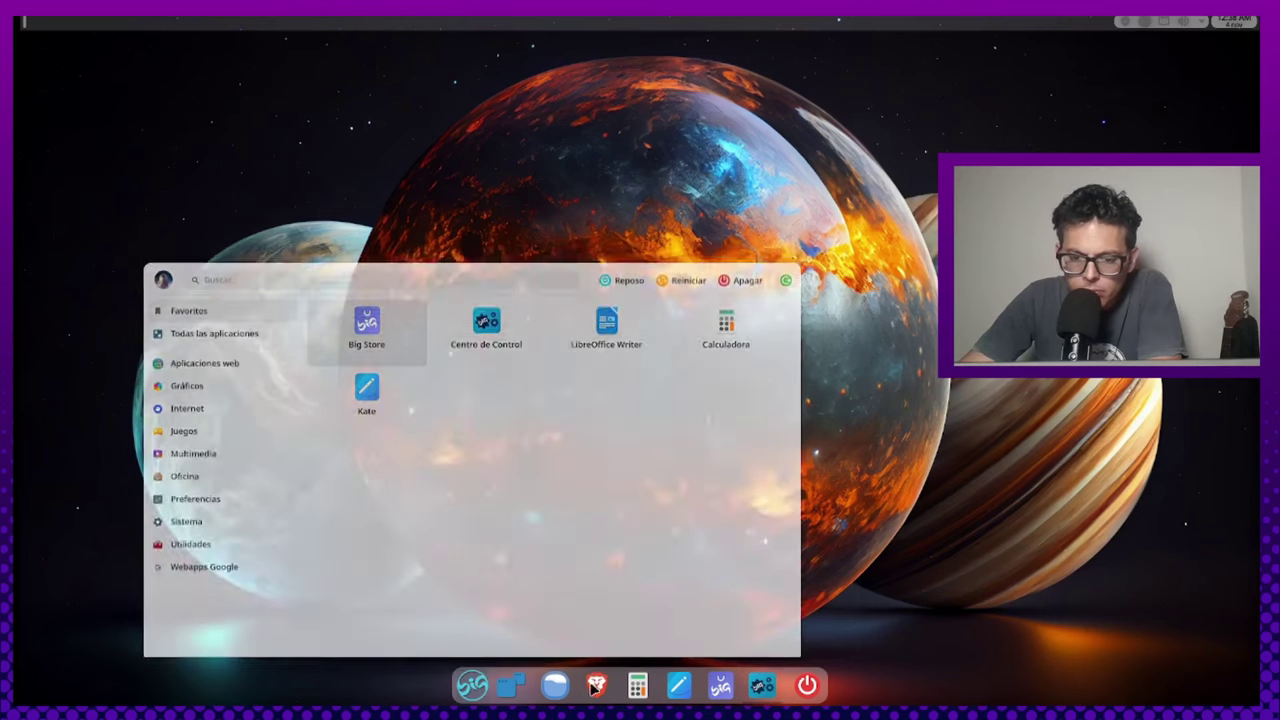
{"action": "key", "text": "Escape"}
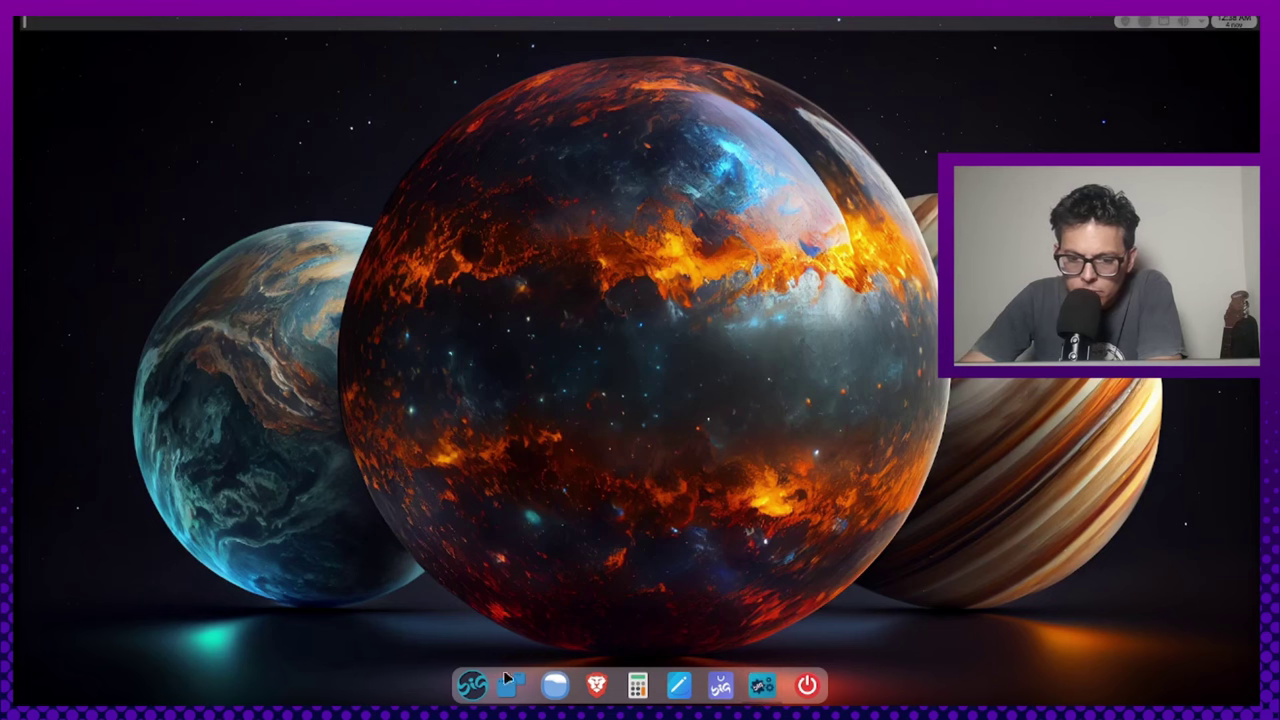
{"action": "left_click", "coordinate": [472, 686]}
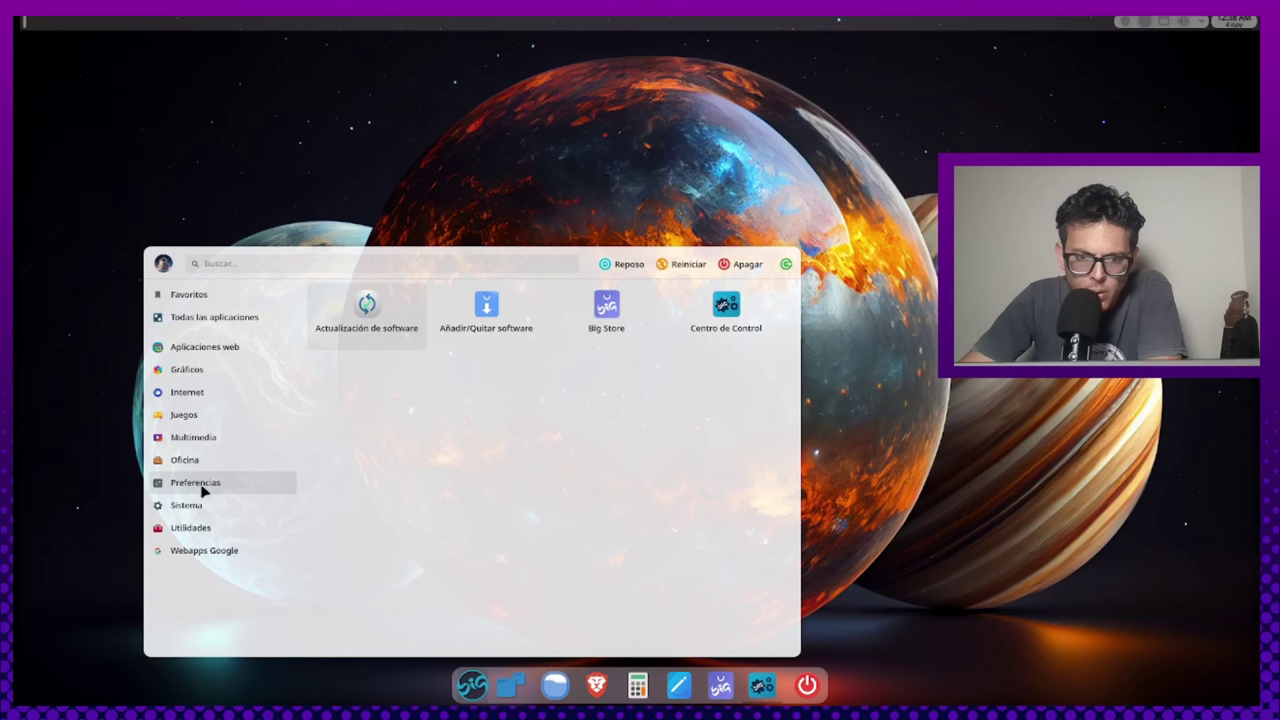
{"action": "left_click", "coordinate": [727, 314]}
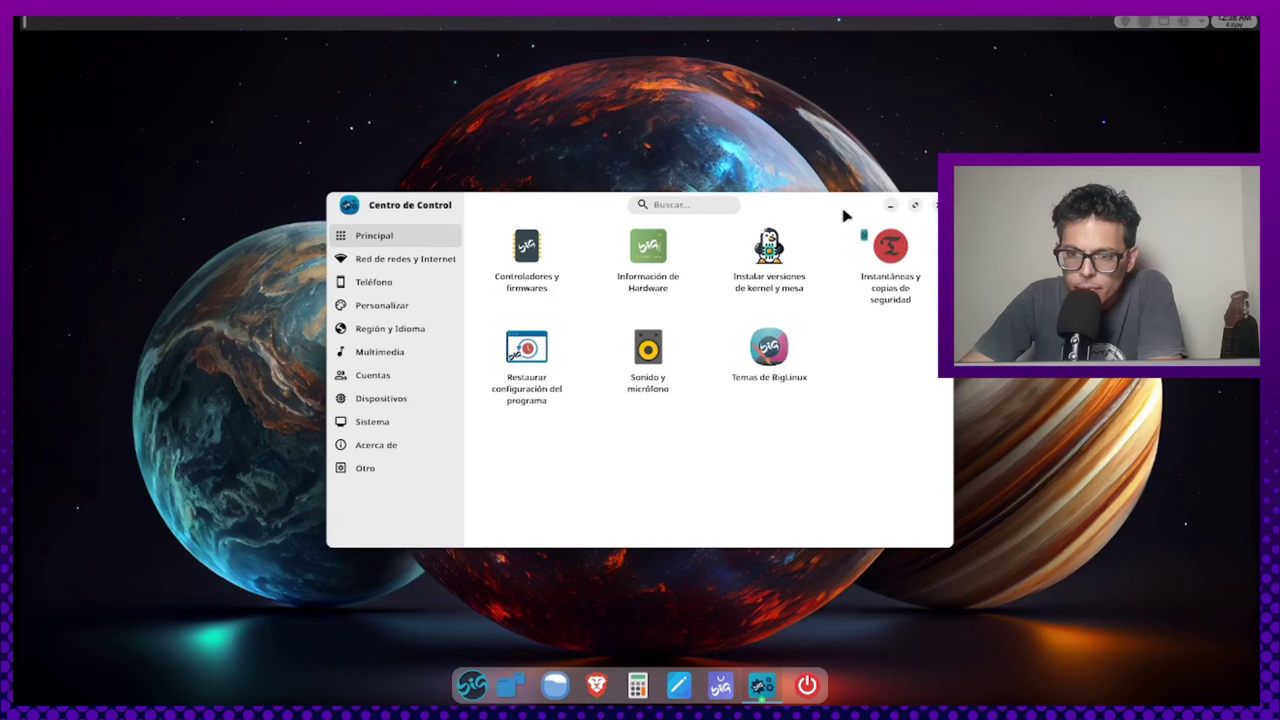
Move the Centro de Control window and maximize it to show all seven main tools
{"action": "left_click_drag", "start_coordinate": [837, 211], "coordinate": [890, 202]}
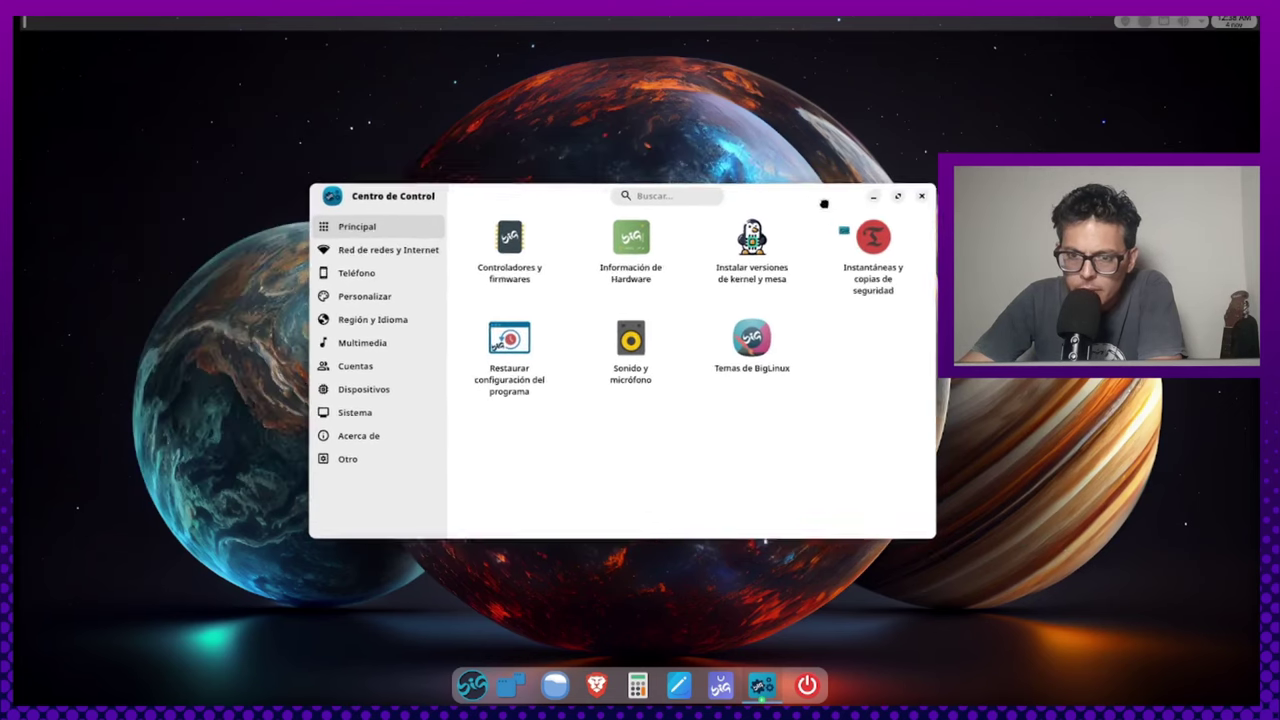
{"action": "left_click", "coordinate": [900, 197]}
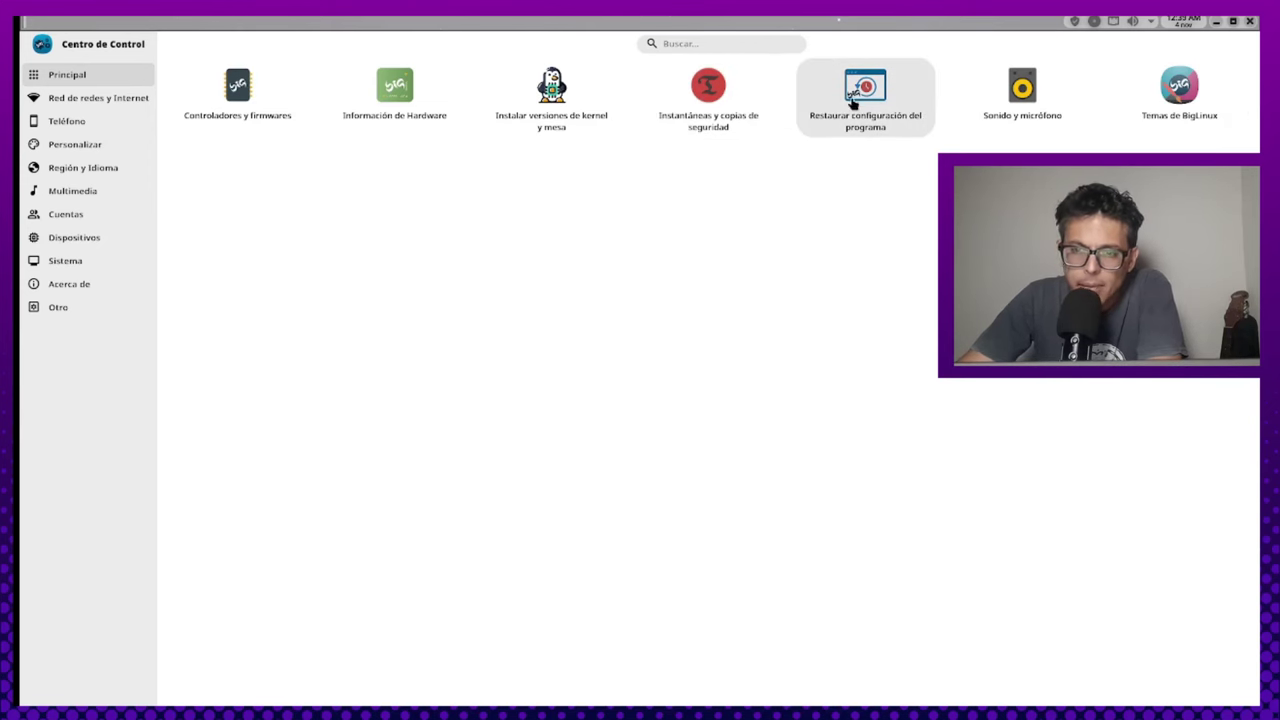
Browse the Red, Teléfono and Personalizar sections of Centro de Control
{"action": "left_click", "coordinate": [90, 98]}
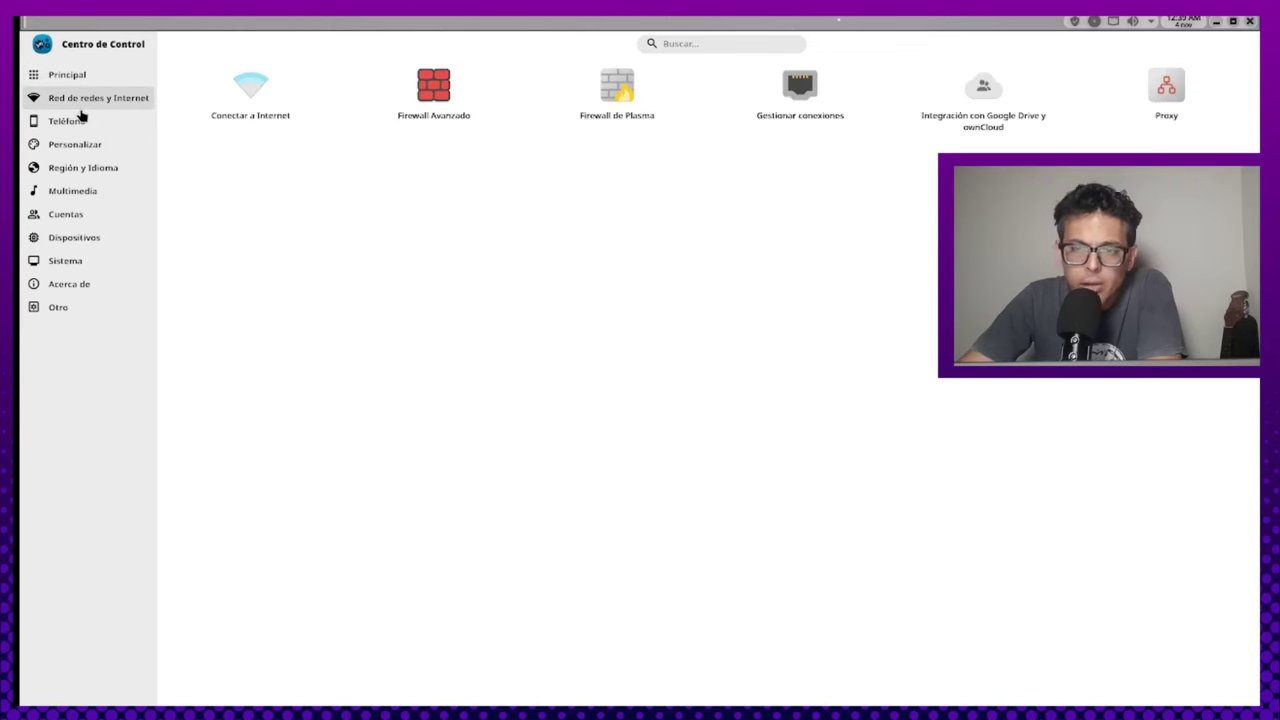
{"action": "left_click", "coordinate": [74, 122]}
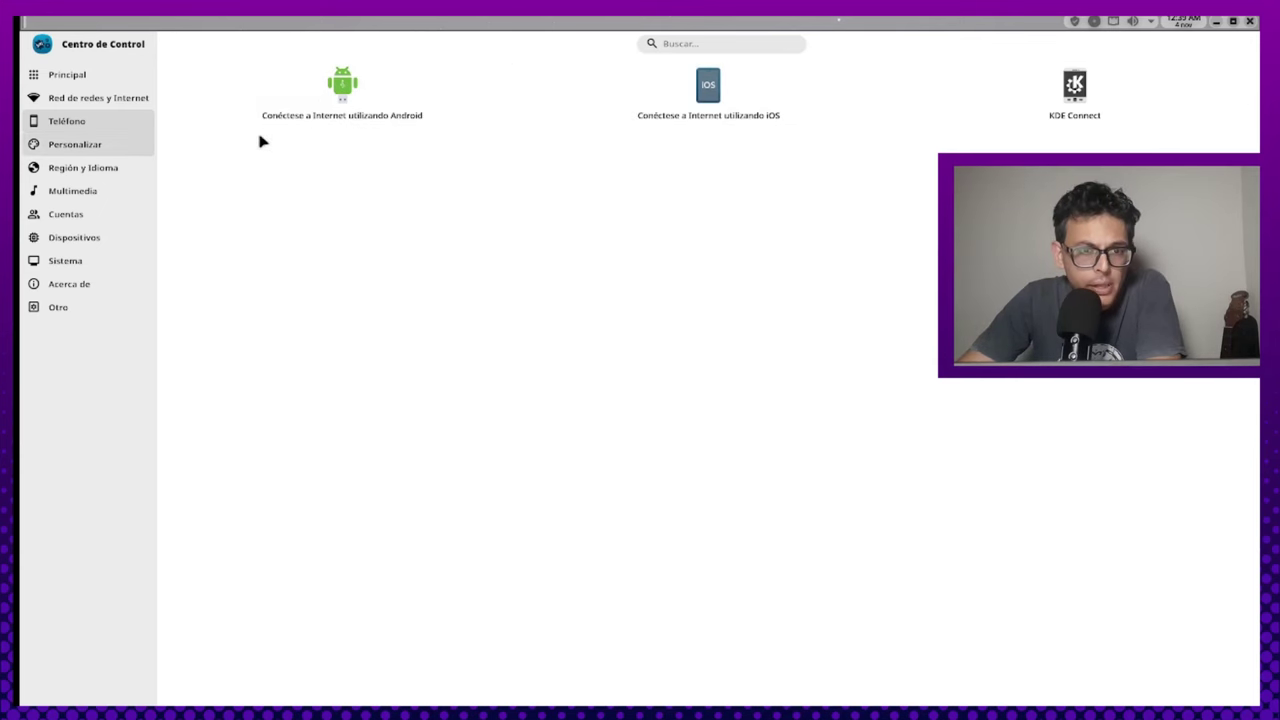
{"action": "left_click", "coordinate": [92, 146]}
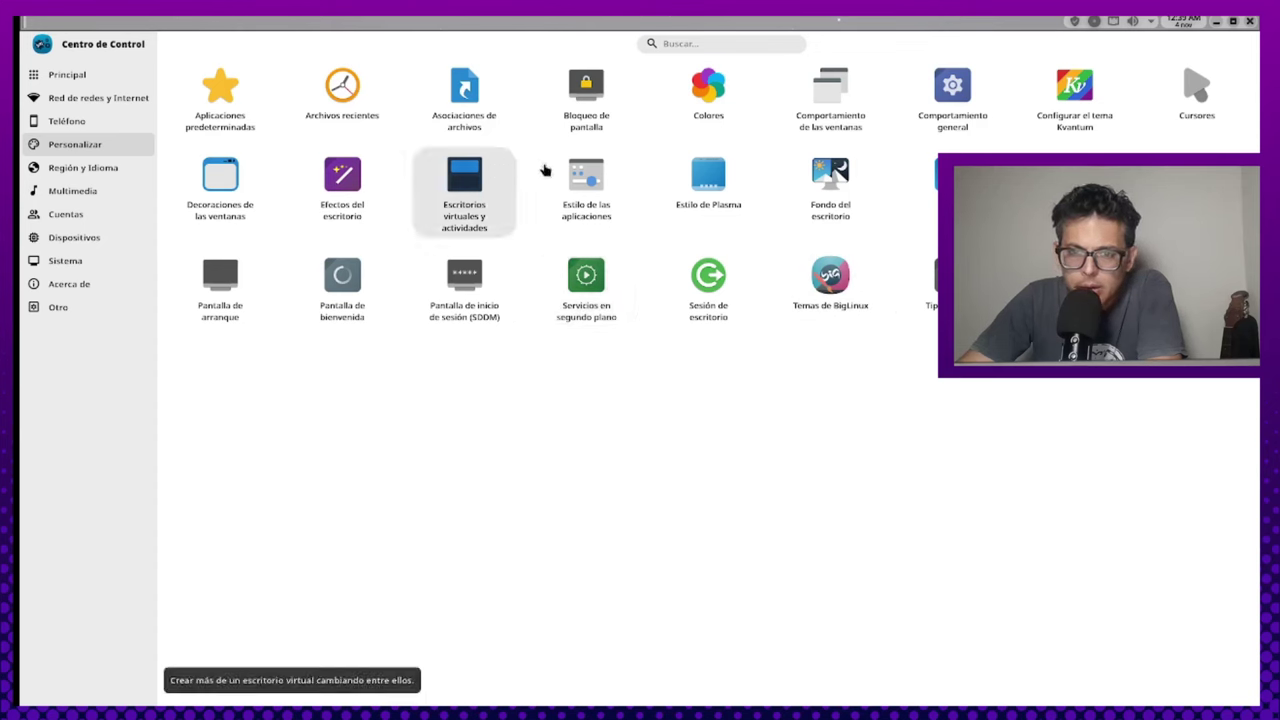
Open Estilo de Plasma, maximize it to view the themes, then close it unchanged
{"action": "left_click", "coordinate": [708, 185]}
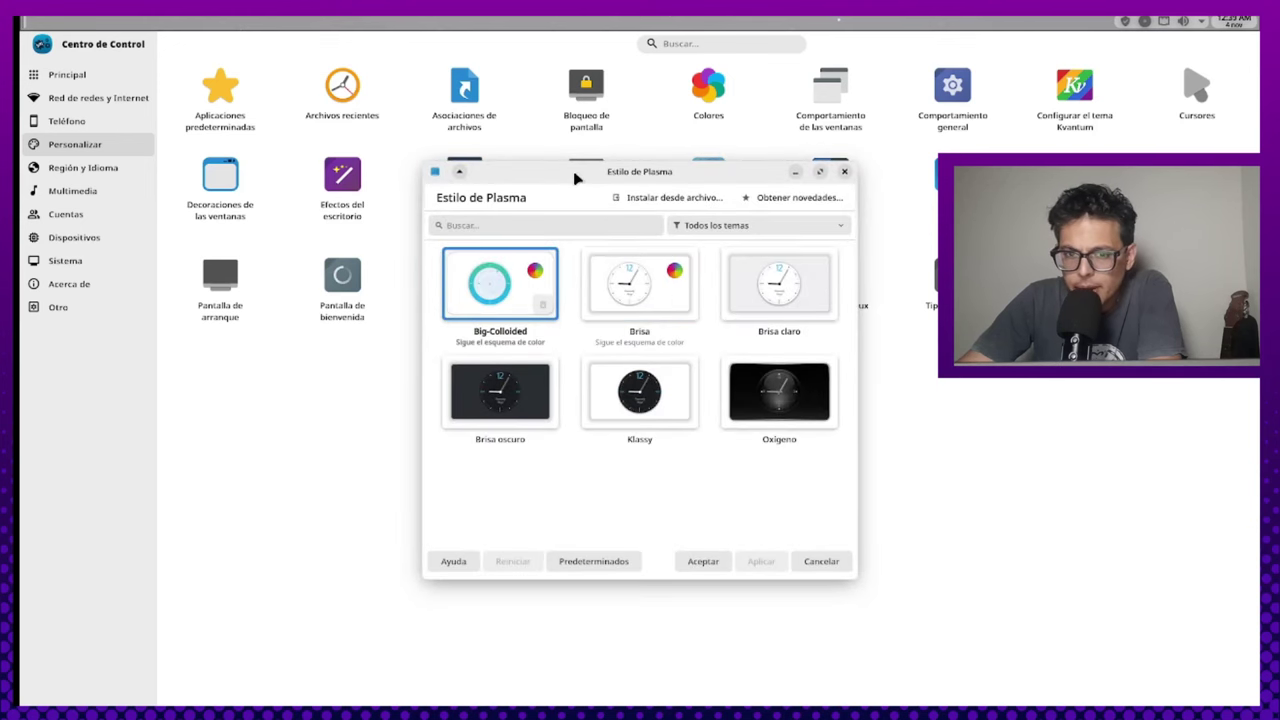
{"action": "left_click_drag", "start_coordinate": [571, 177], "coordinate": [589, 163]}
{"action": "left_click", "coordinate": [837, 160]}
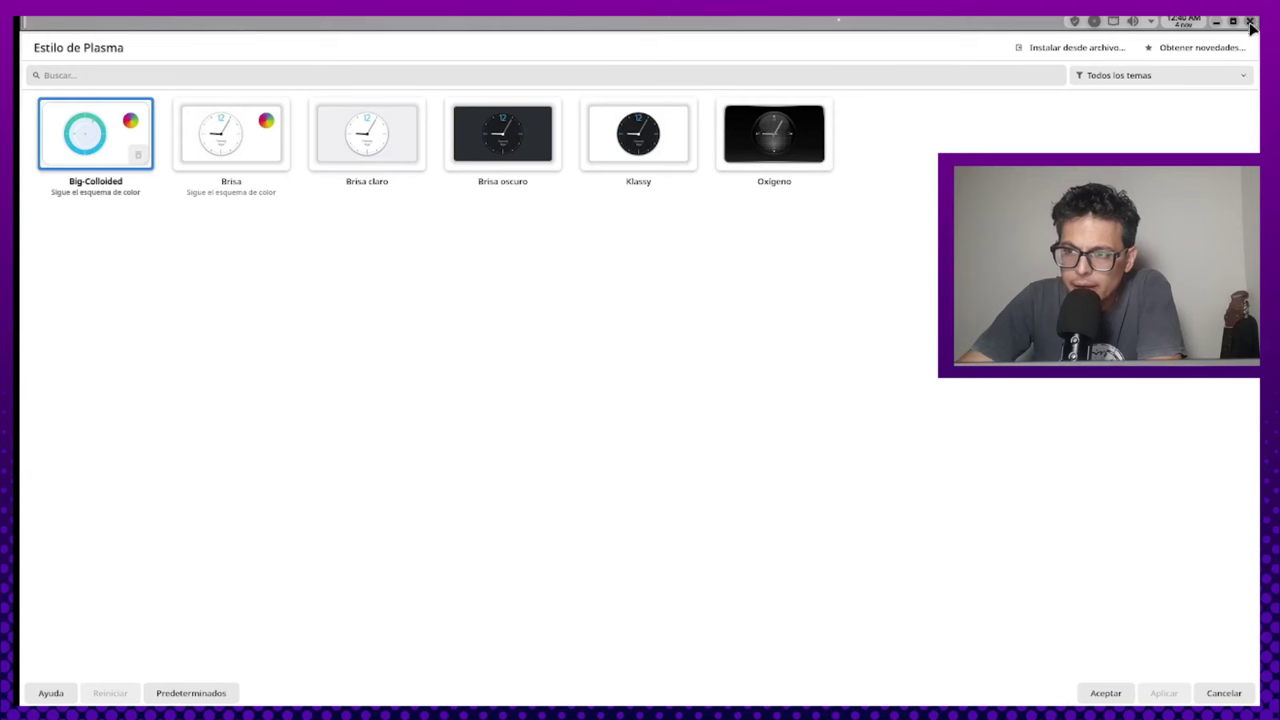
{"action": "left_click", "coordinate": [1250, 22]}
Step through Región y Idioma, Multimedia, Cuentas, Dispositivos, Sistema, Acerca de, Otro and Red, then Principal
{"action": "left_click", "coordinate": [75, 167]}
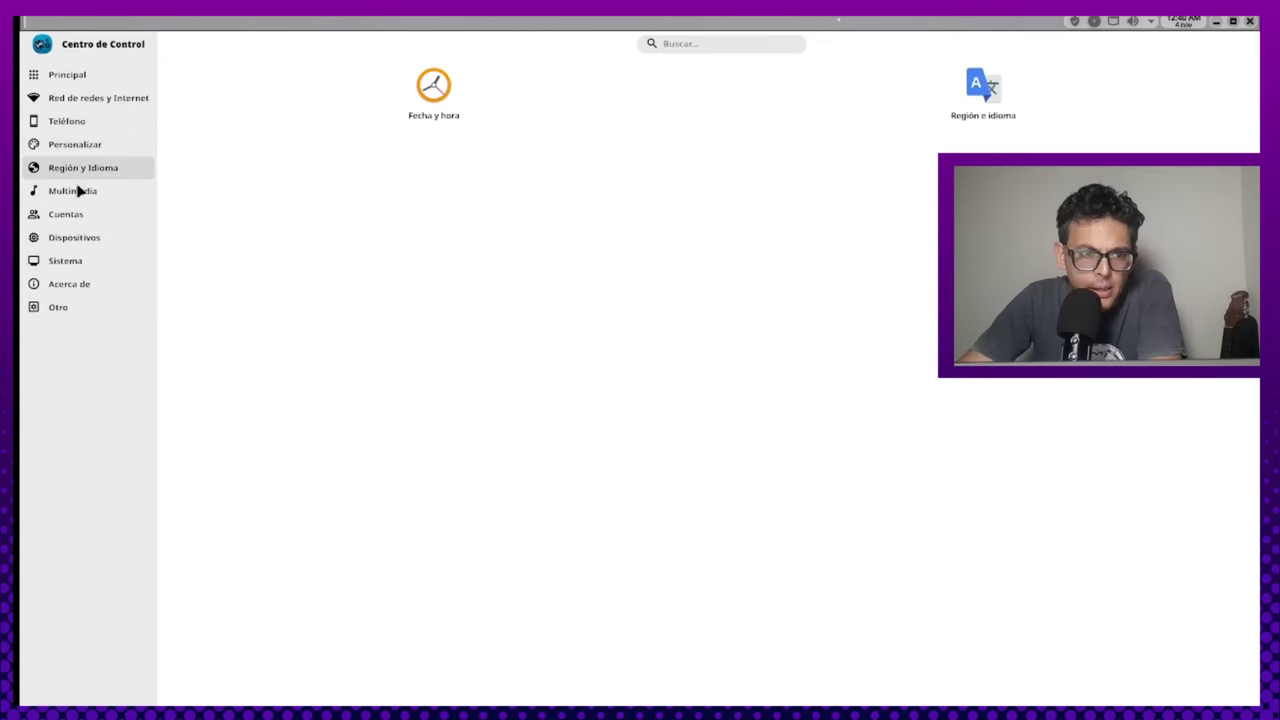
{"action": "left_click", "coordinate": [79, 192]}
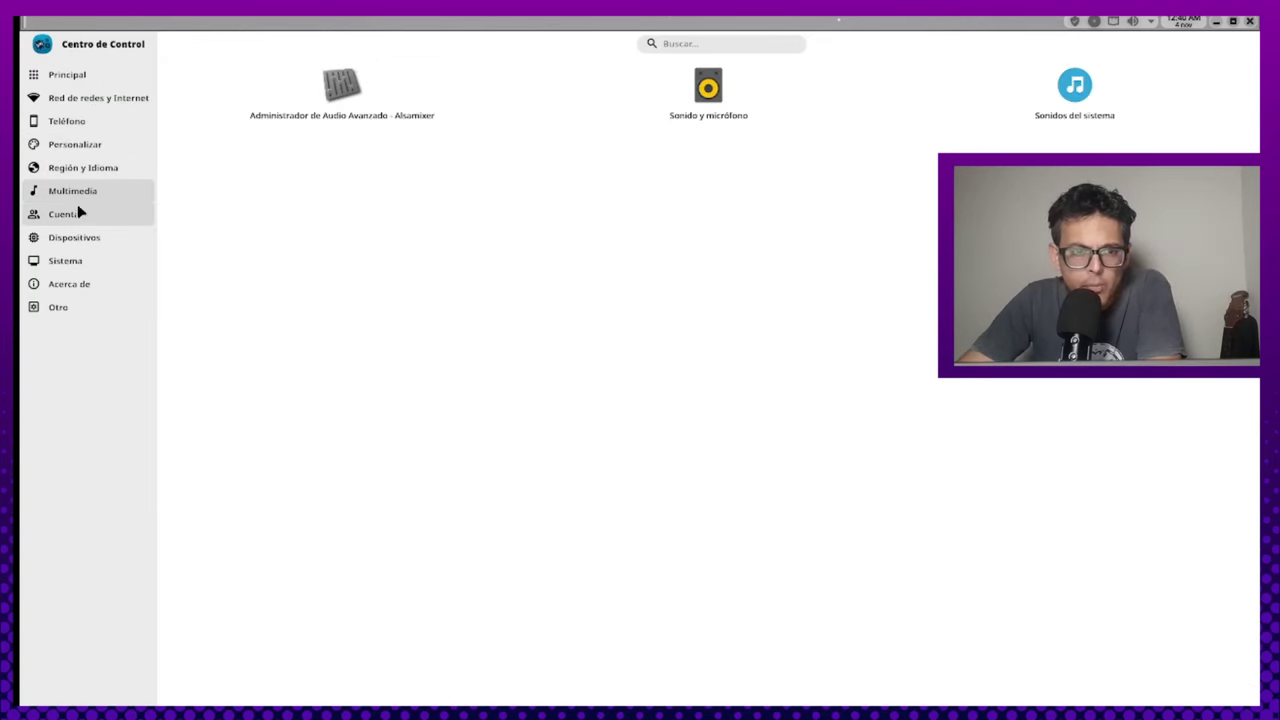
{"action": "left_click", "coordinate": [80, 213]}
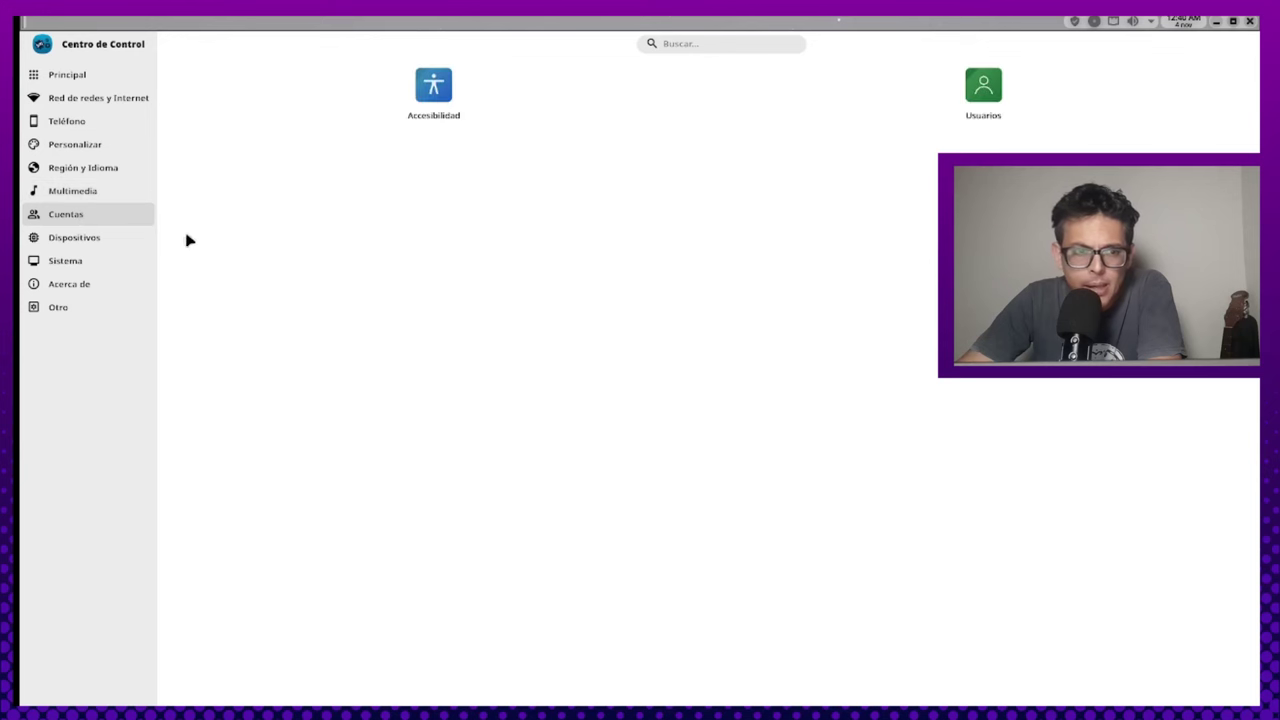
{"action": "left_click", "coordinate": [68, 245]}
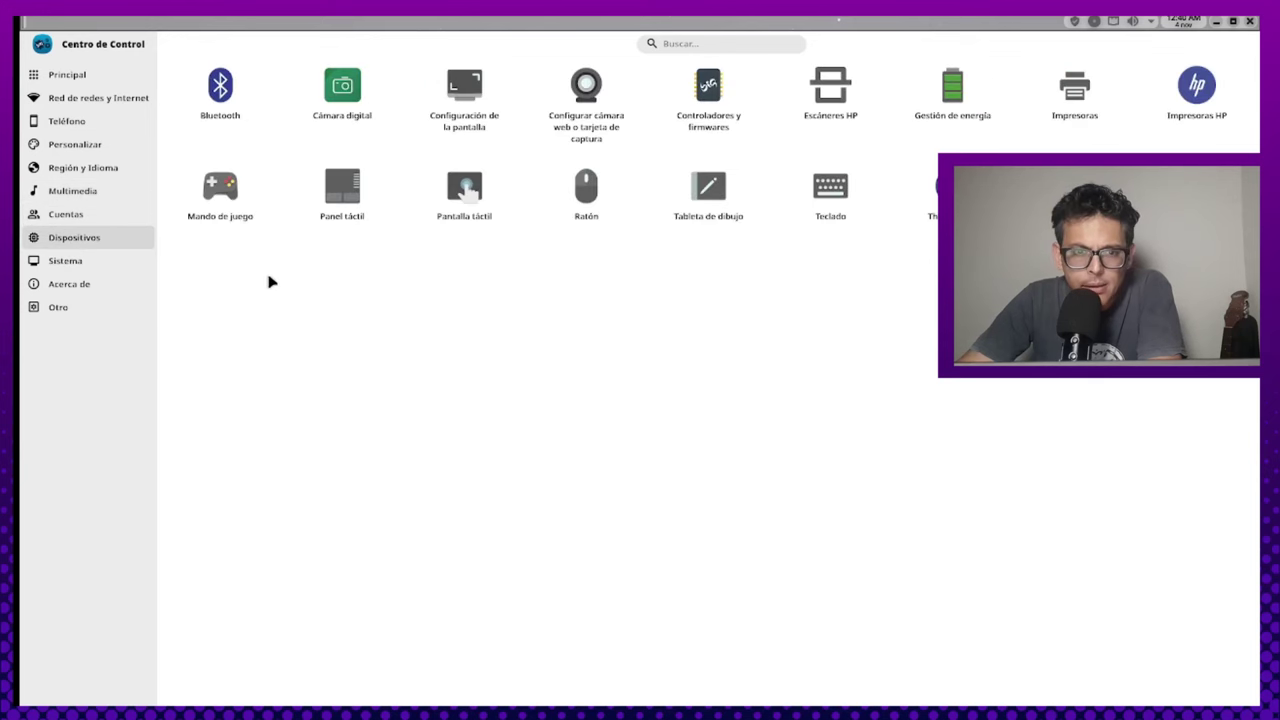
{"action": "left_click", "coordinate": [76, 265]}
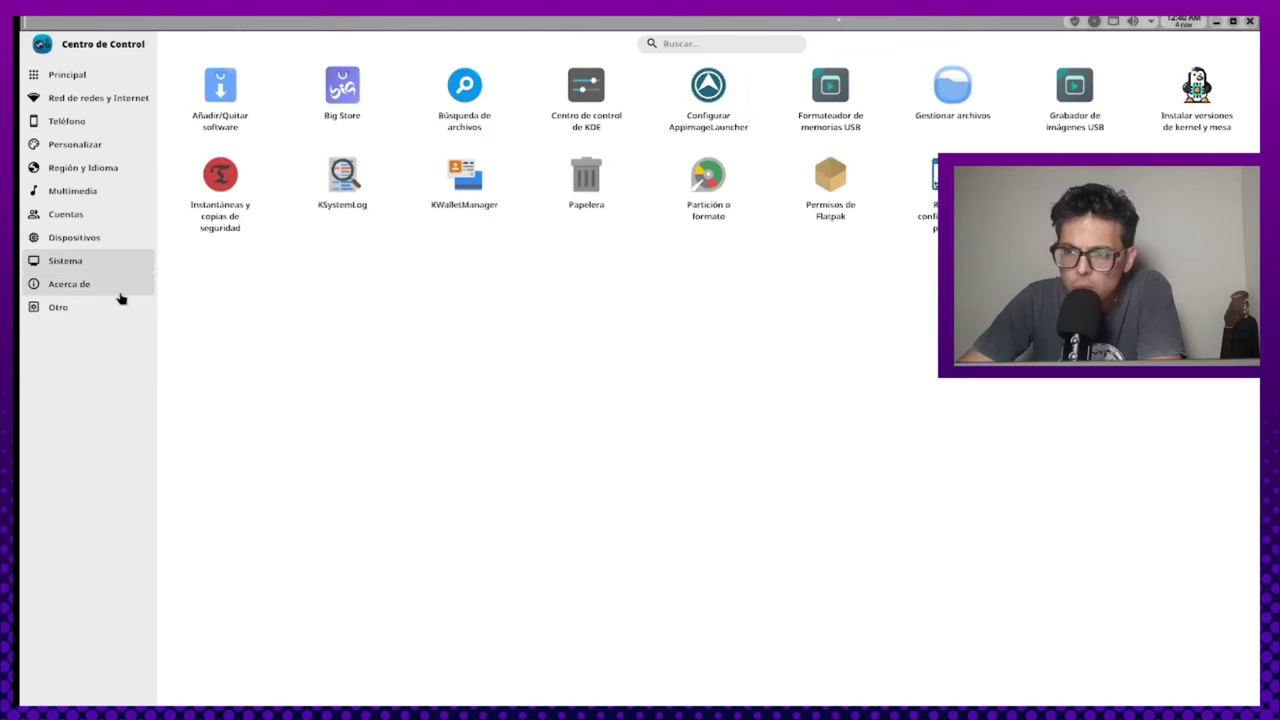
{"action": "left_click", "coordinate": [102, 288]}
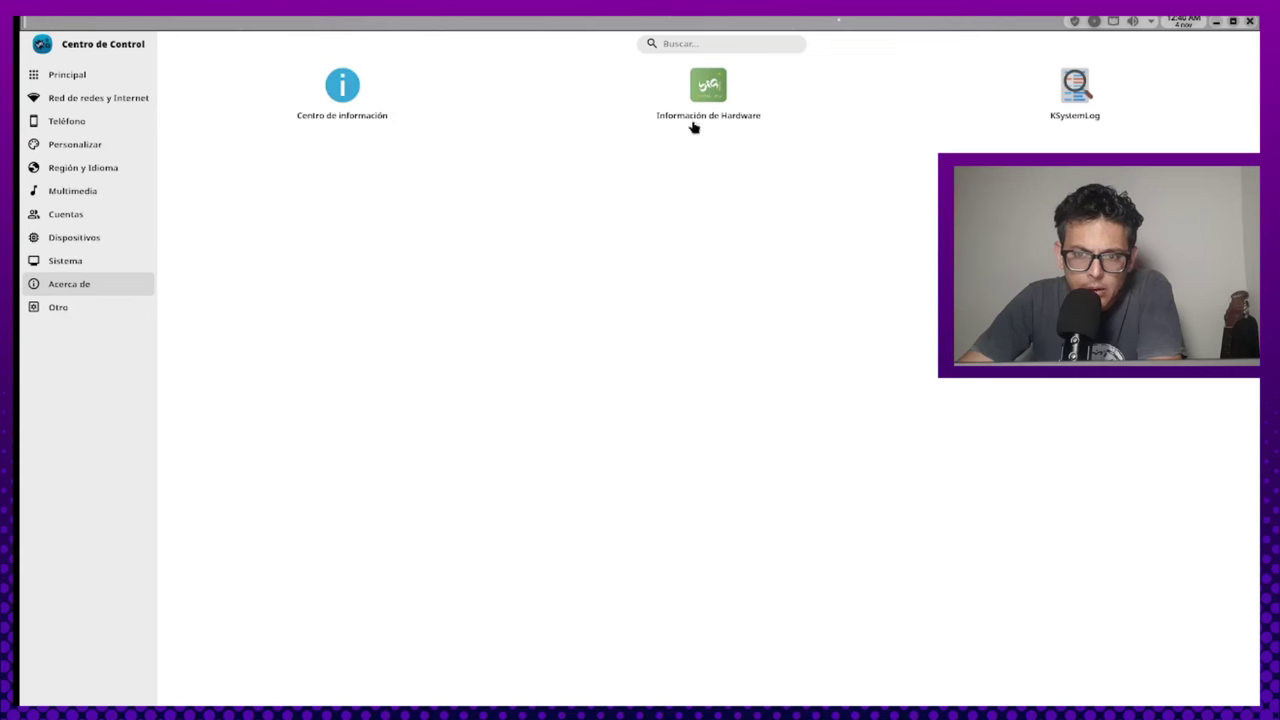
{"action": "left_click", "coordinate": [58, 310]}
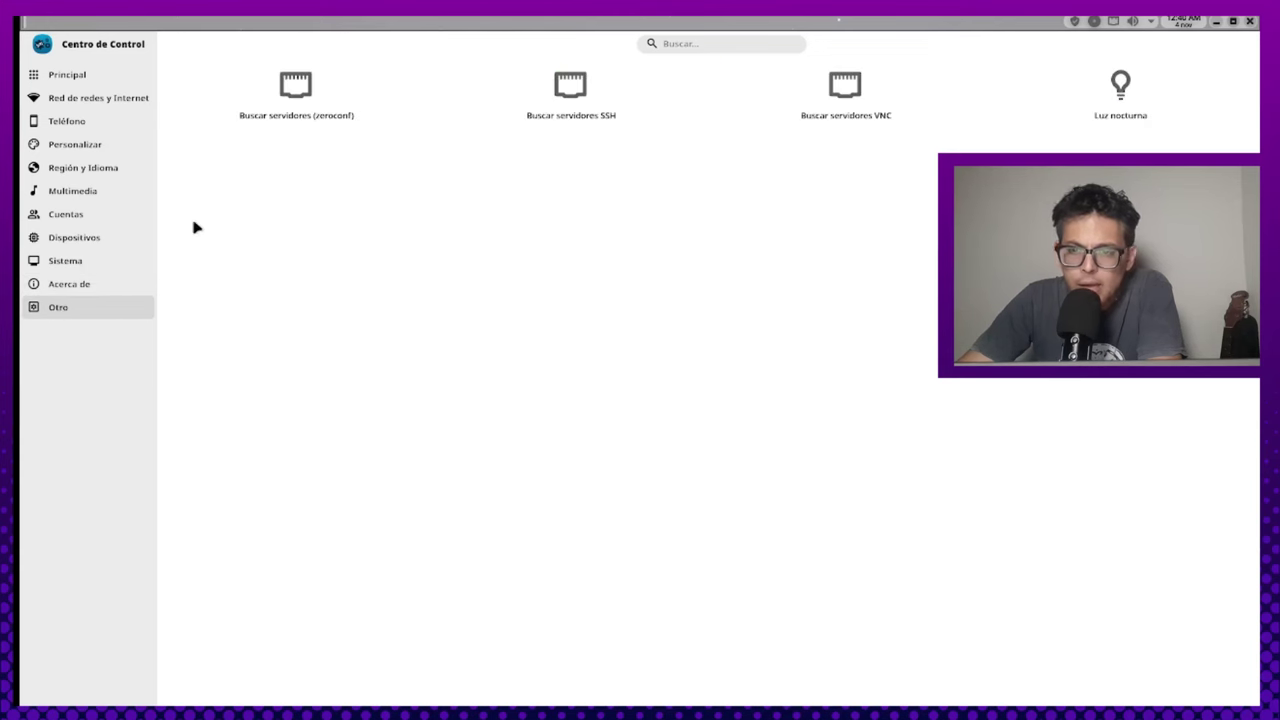
{"action": "left_click", "coordinate": [74, 100]}
{"action": "left_click", "coordinate": [76, 77]}
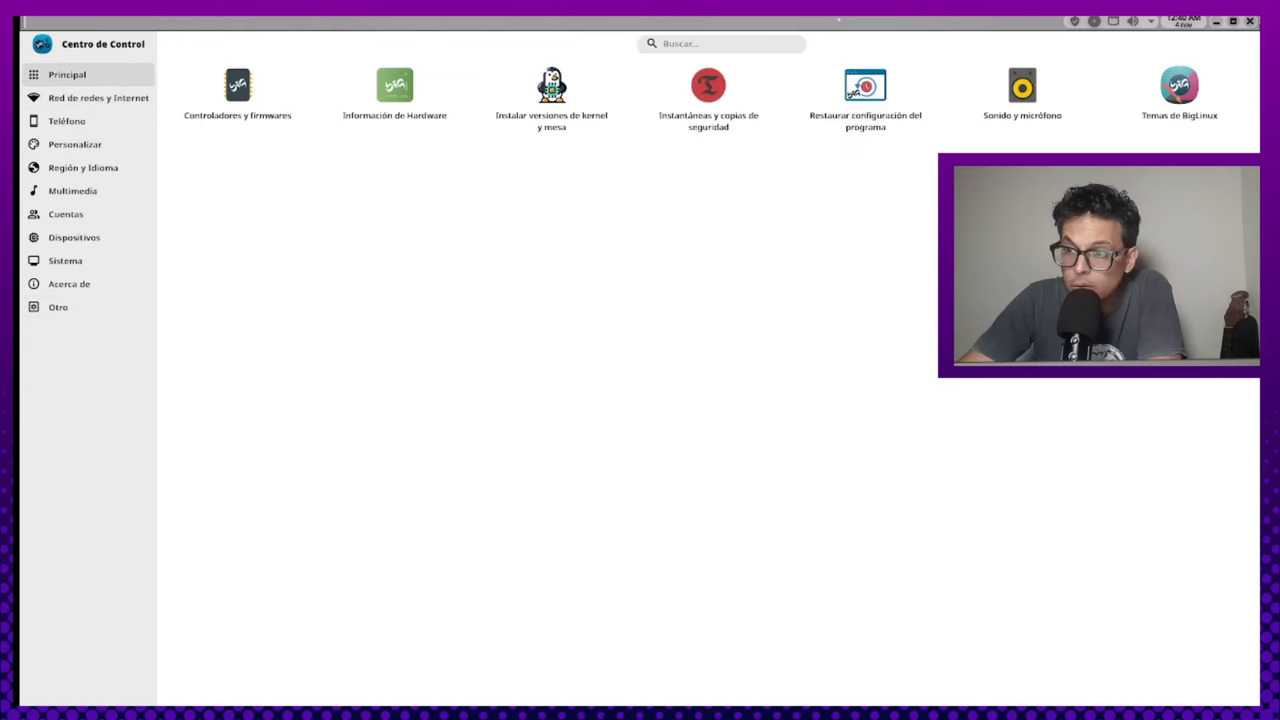
Close Centro de Control and launch Añadir/Quitar software from the launcher's Sistema category
{"action": "left_click", "coordinate": [1248, 22]}
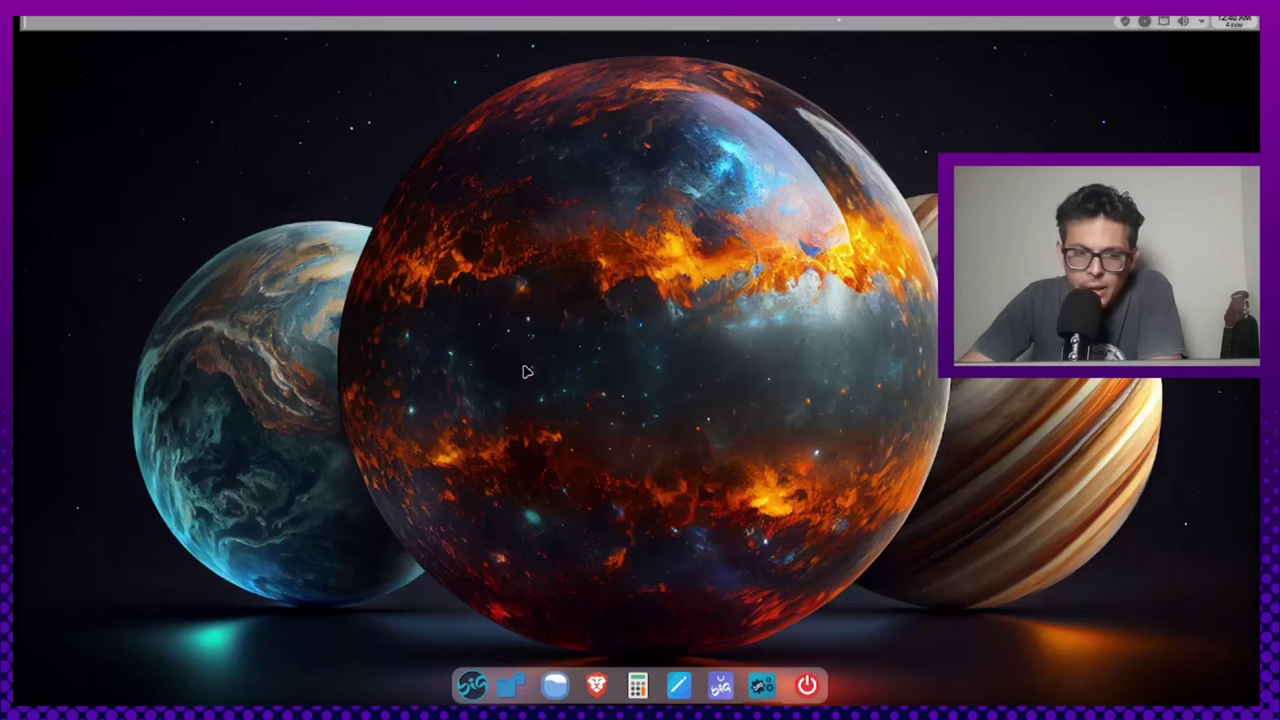
{"action": "left_click", "coordinate": [472, 685]}
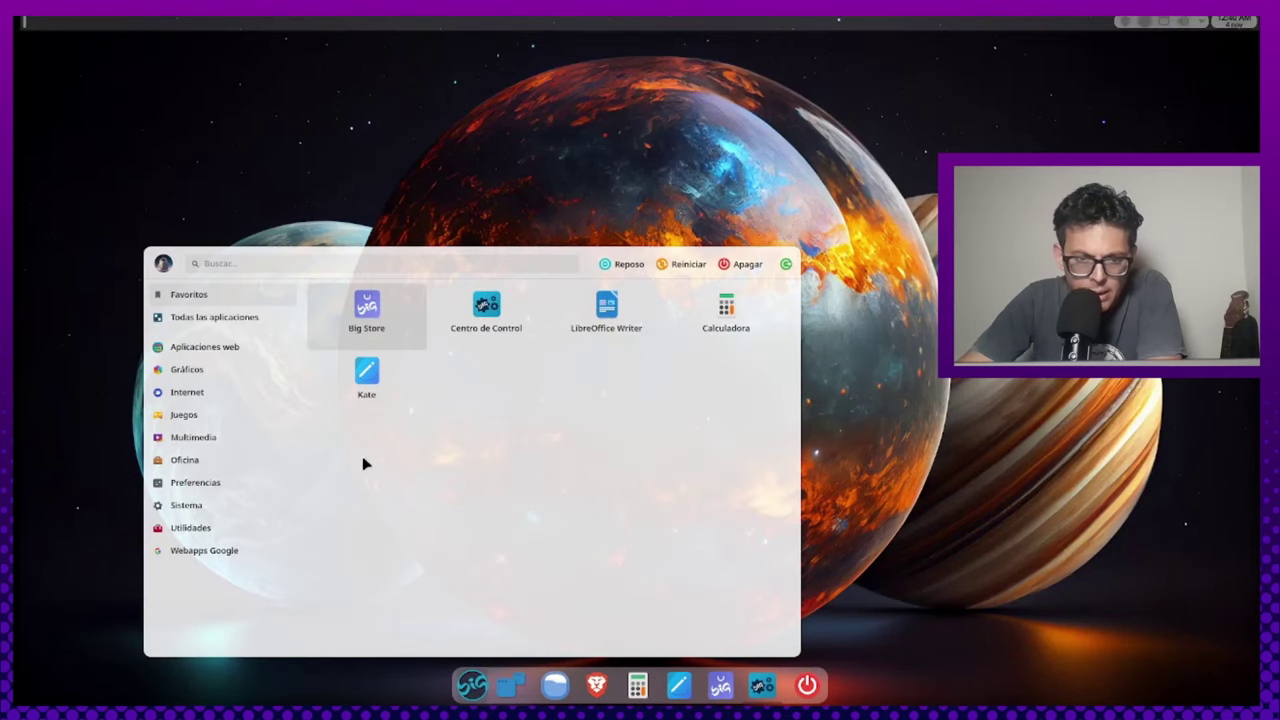
{"action": "mouse_move", "coordinate": [211, 537]}
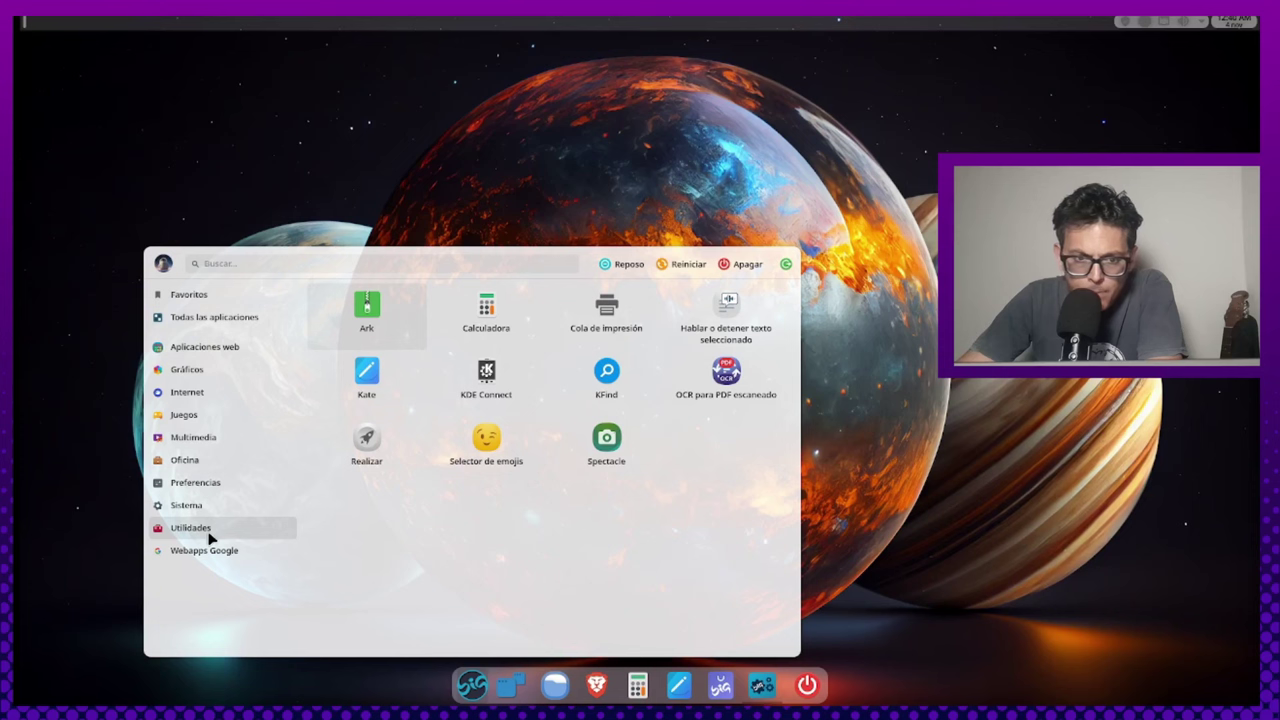
{"action": "mouse_move", "coordinate": [211, 513]}
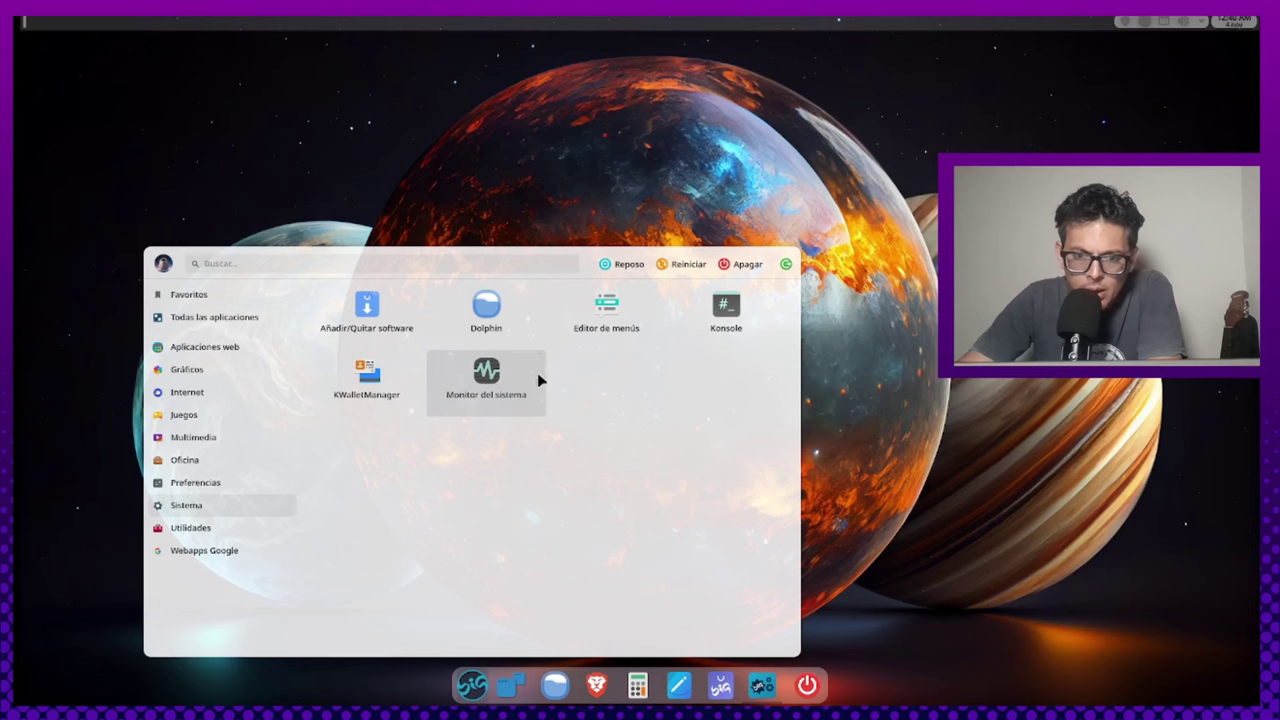
{"action": "left_click", "coordinate": [376, 331]}
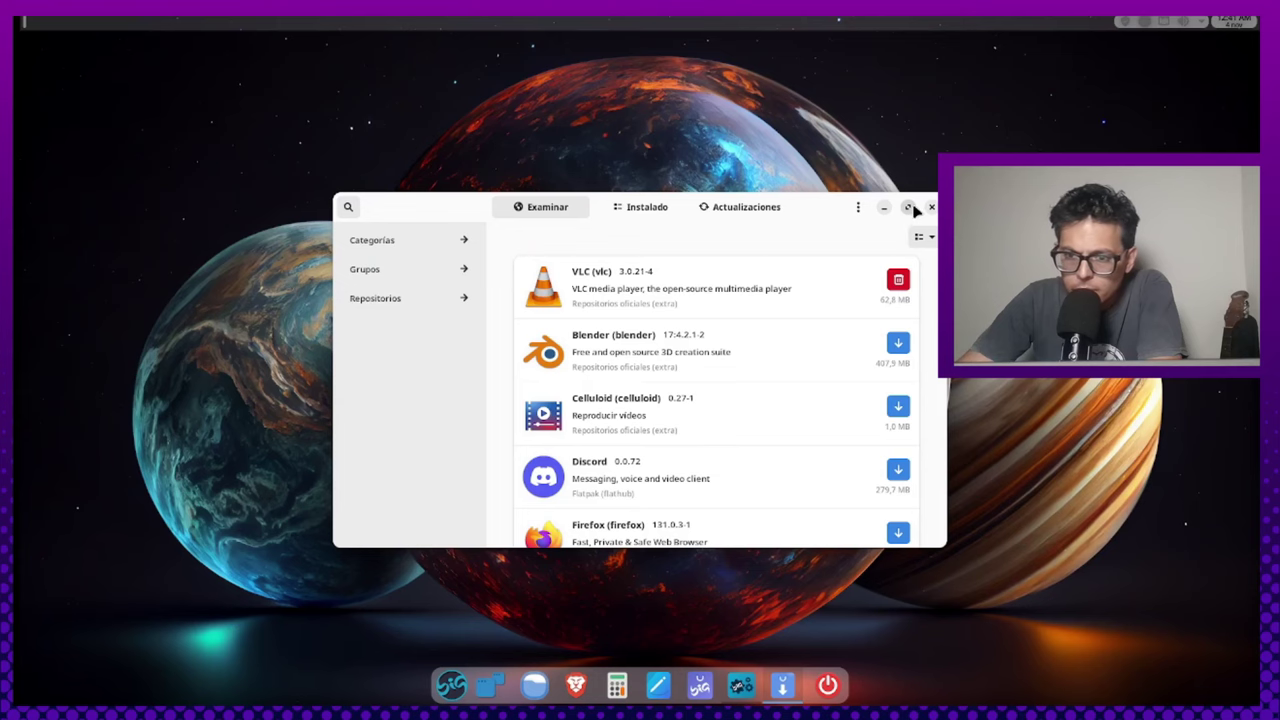
Maximize the Pamac window and search its packages for 'big'
{"action": "left_click", "coordinate": [908, 207]}
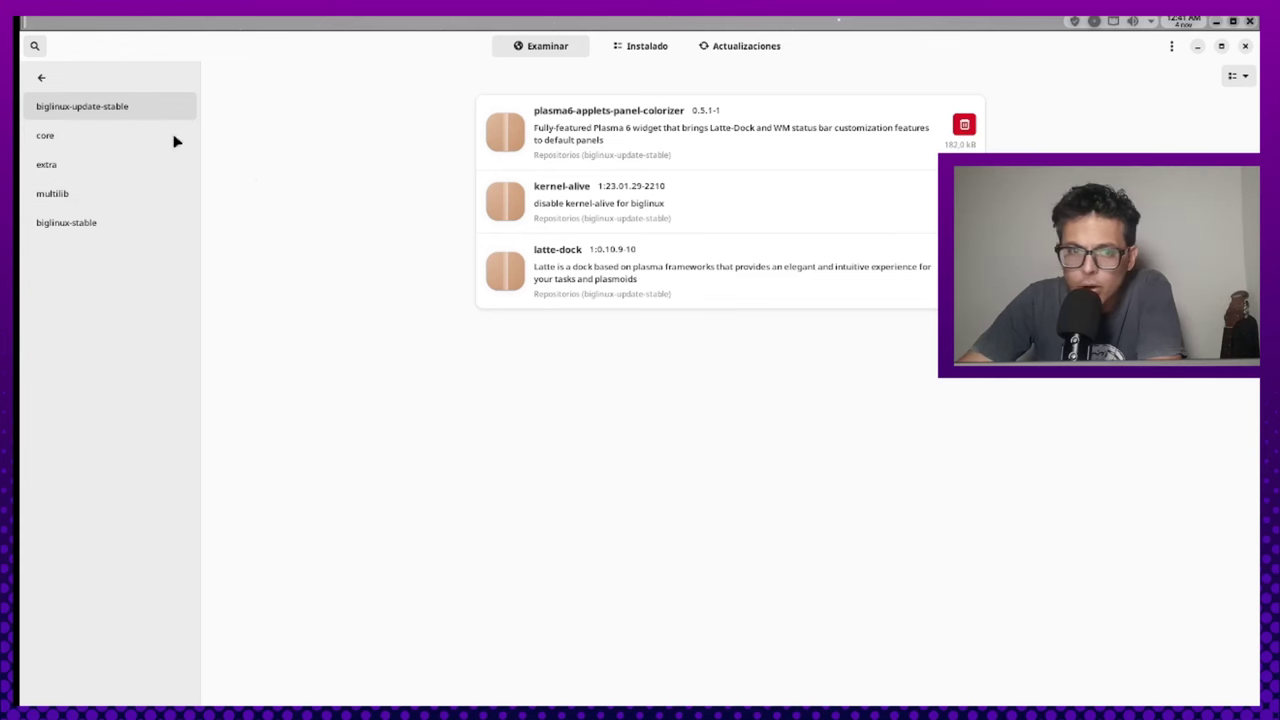
{"action": "left_click", "coordinate": [41, 81]}
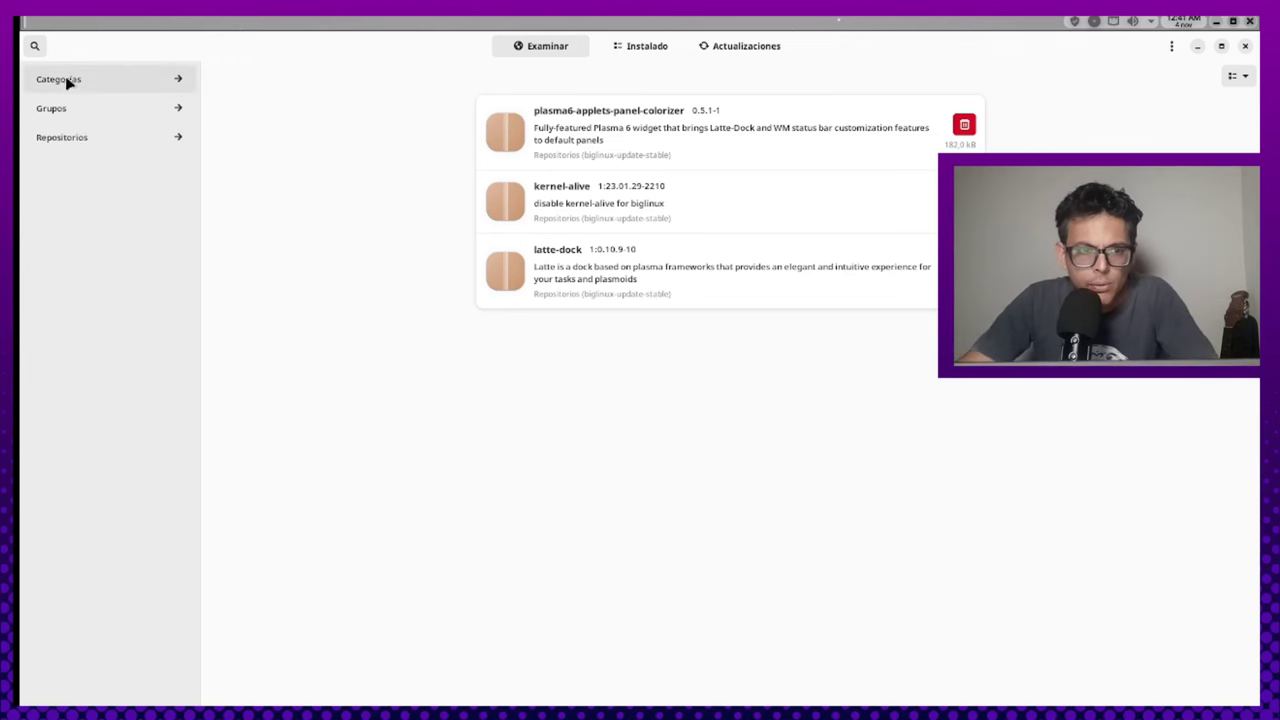
{"action": "left_click", "coordinate": [36, 46]}
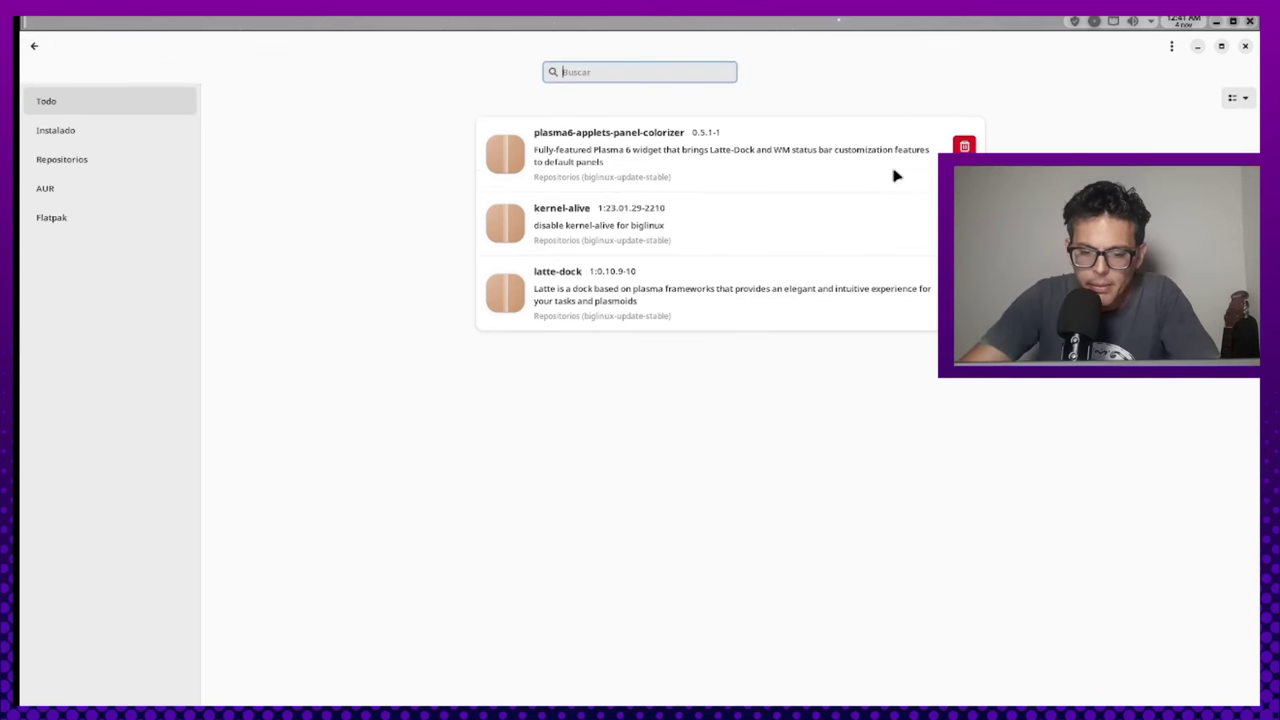
{"action": "type", "text": "big"}
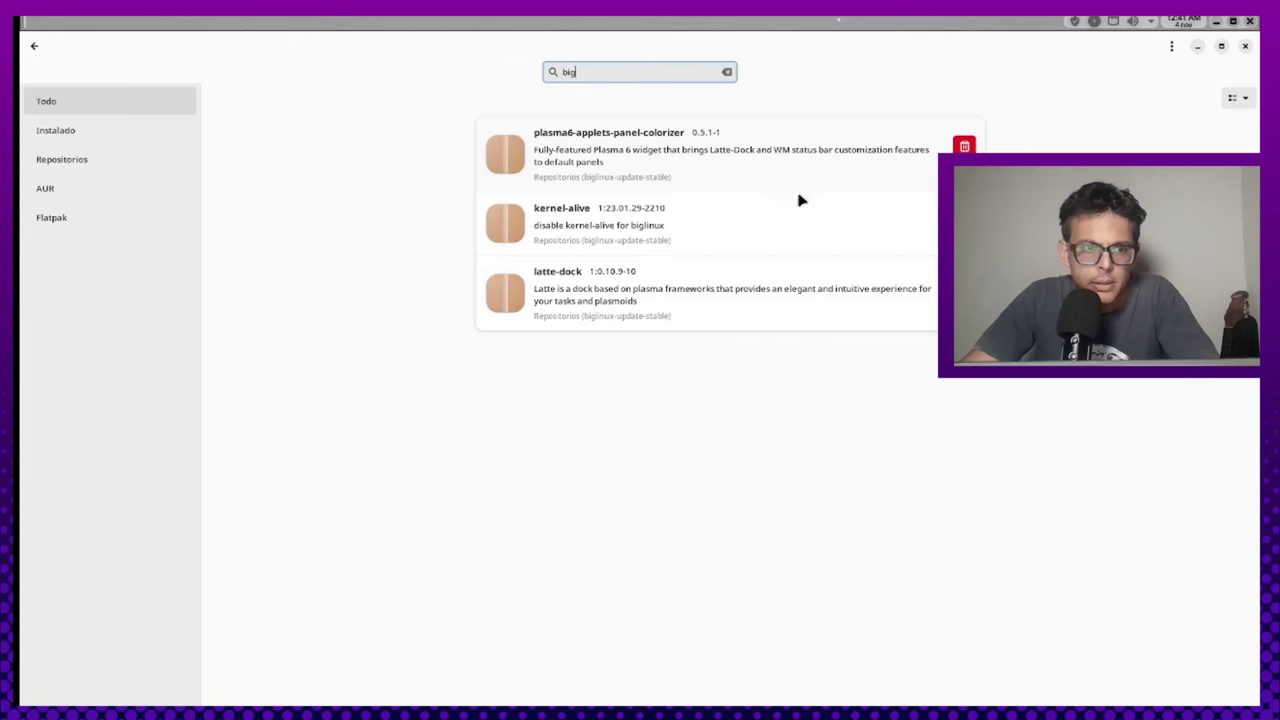
Filter the 'big' search results to Instalado packages only
{"action": "left_click", "coordinate": [126, 140]}
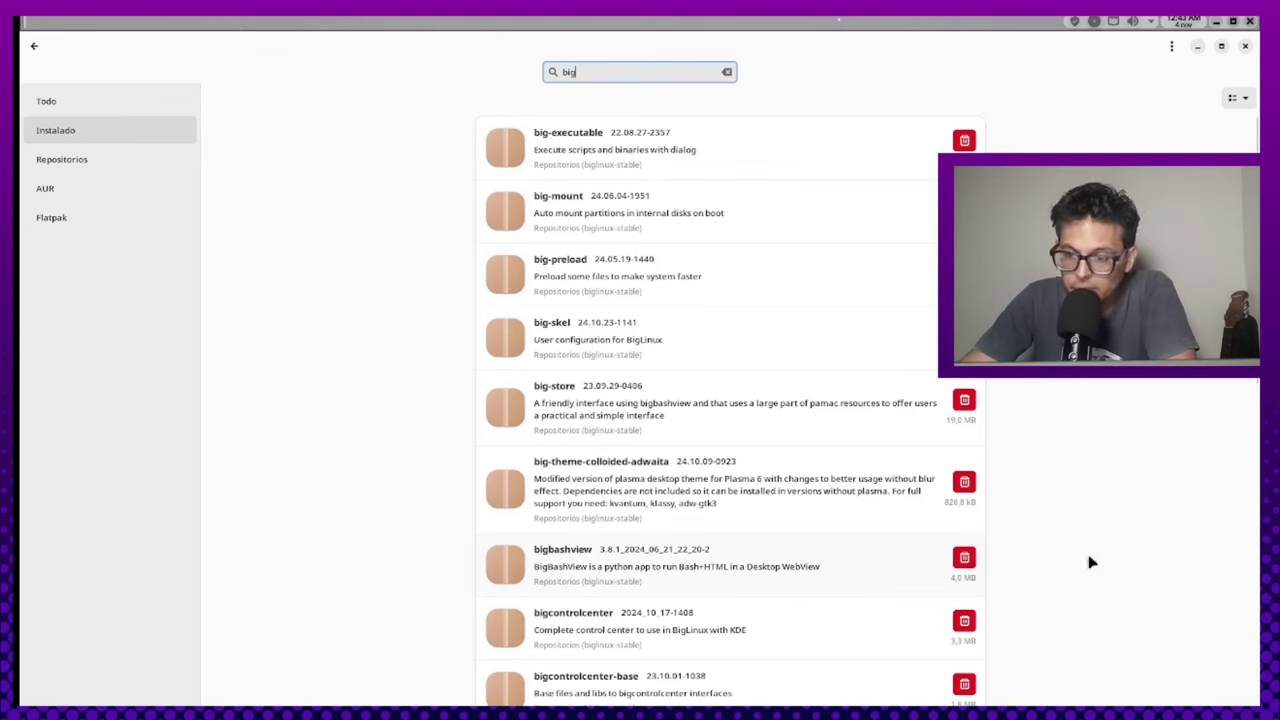
Scroll the installed BigLinux packages down to biglinux-wallpapers-base, then close Pamac
{"action": "scroll", "coordinate": [1086, 564], "scroll_direction": "down", "scroll_amount": 1}
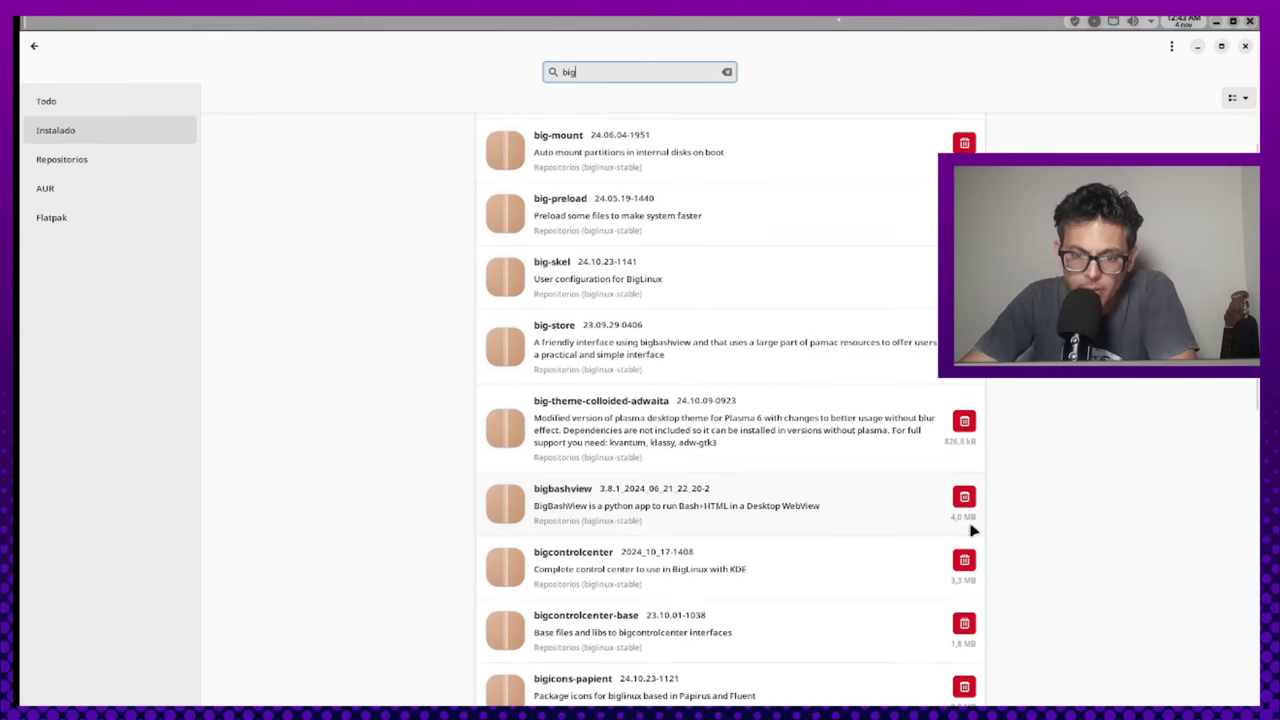
{"action": "scroll", "coordinate": [898, 541], "scroll_direction": "down", "scroll_amount": 5}
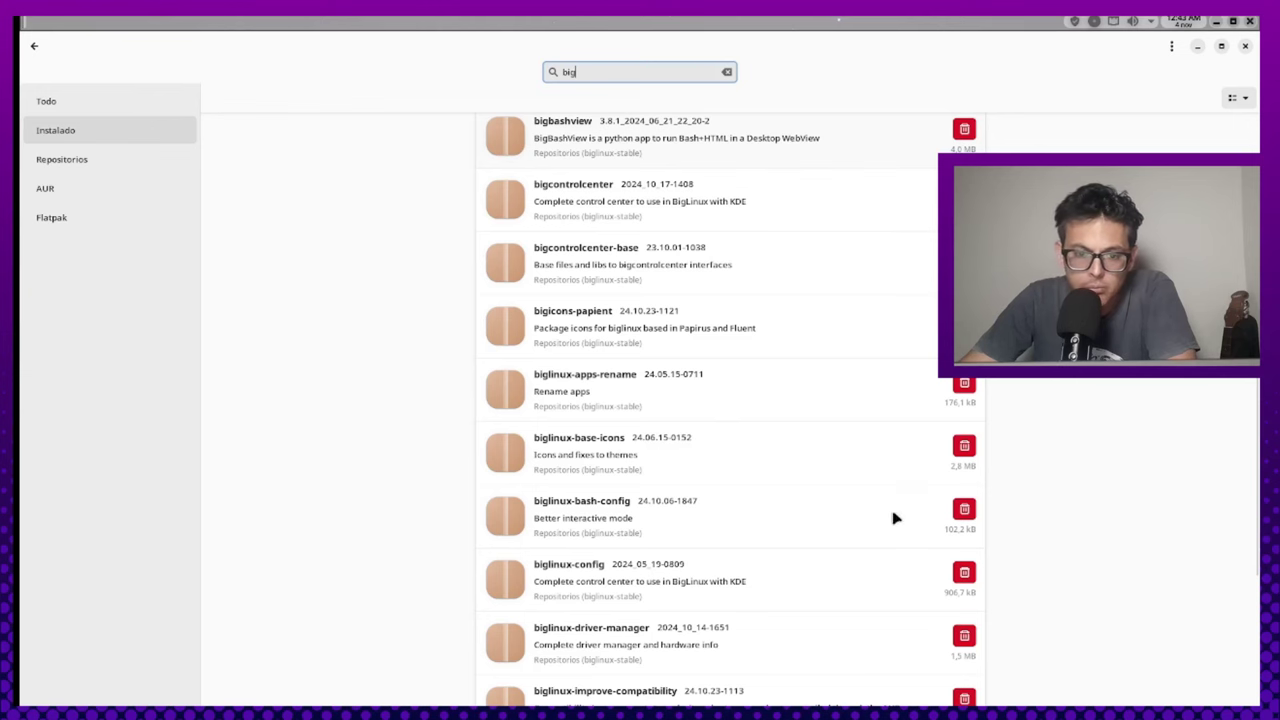
{"action": "scroll", "coordinate": [870, 545], "scroll_direction": "down", "scroll_amount": 4}
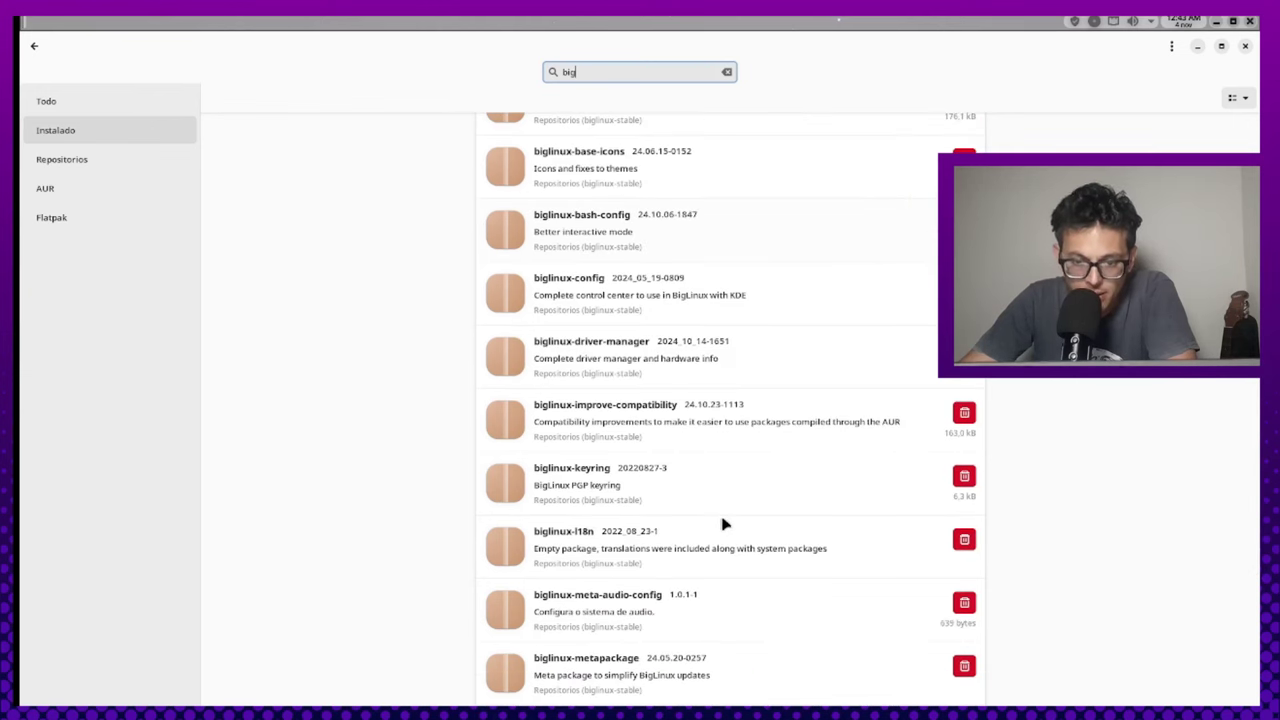
{"action": "scroll", "coordinate": [724, 524], "scroll_direction": "down", "scroll_amount": 4}
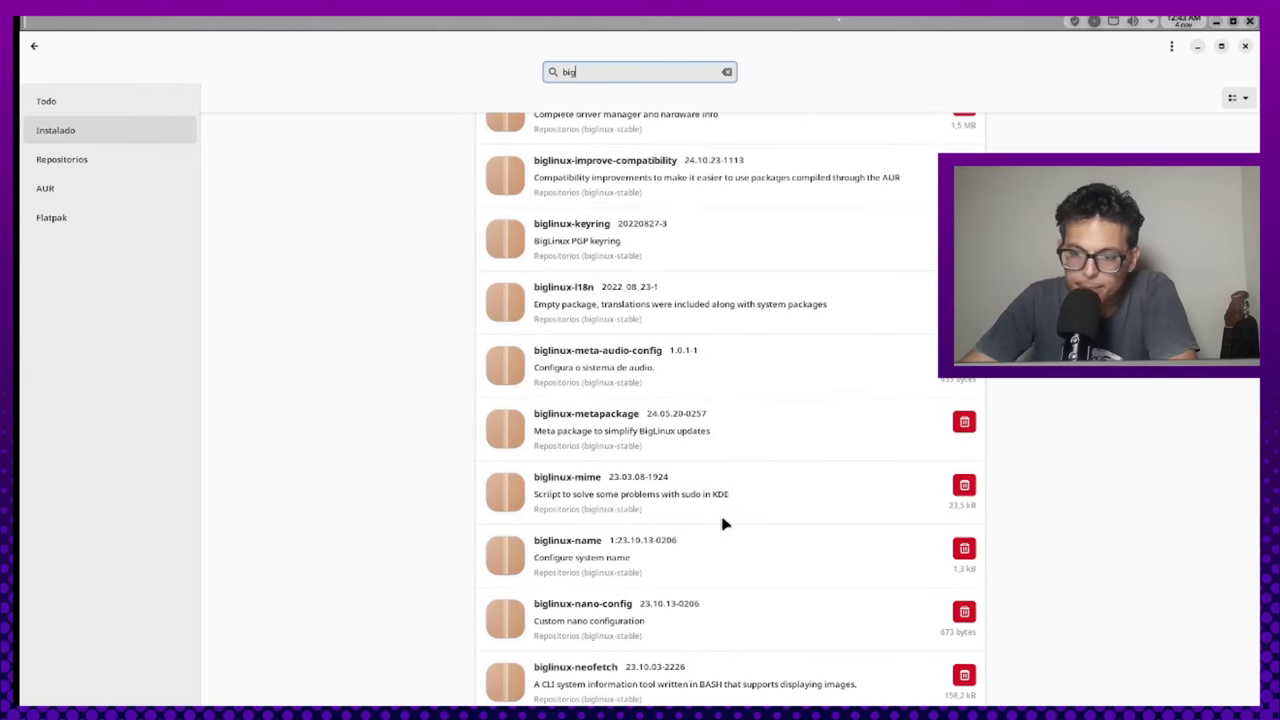
{"action": "scroll", "coordinate": [728, 512], "scroll_direction": "down", "scroll_amount": 3}
{"action": "scroll", "coordinate": [732, 500], "scroll_direction": "down", "scroll_amount": 1}
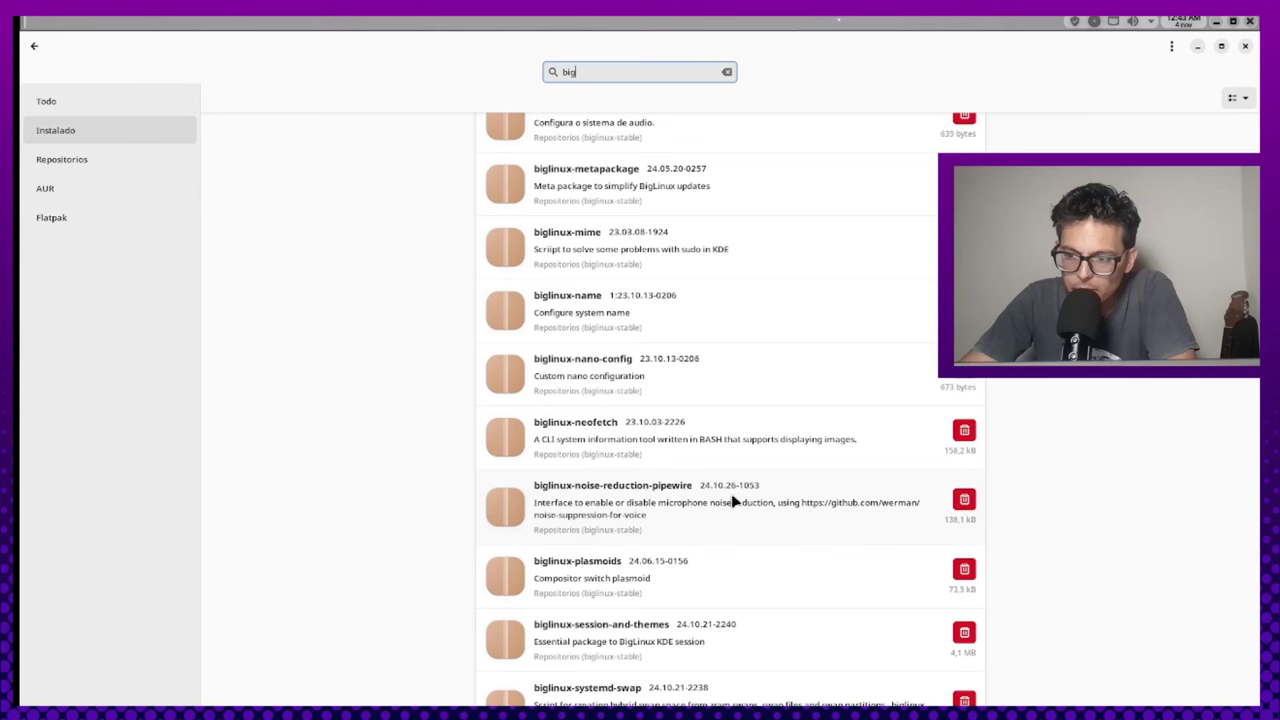
{"action": "scroll", "coordinate": [733, 501], "scroll_direction": "down", "scroll_amount": 2}
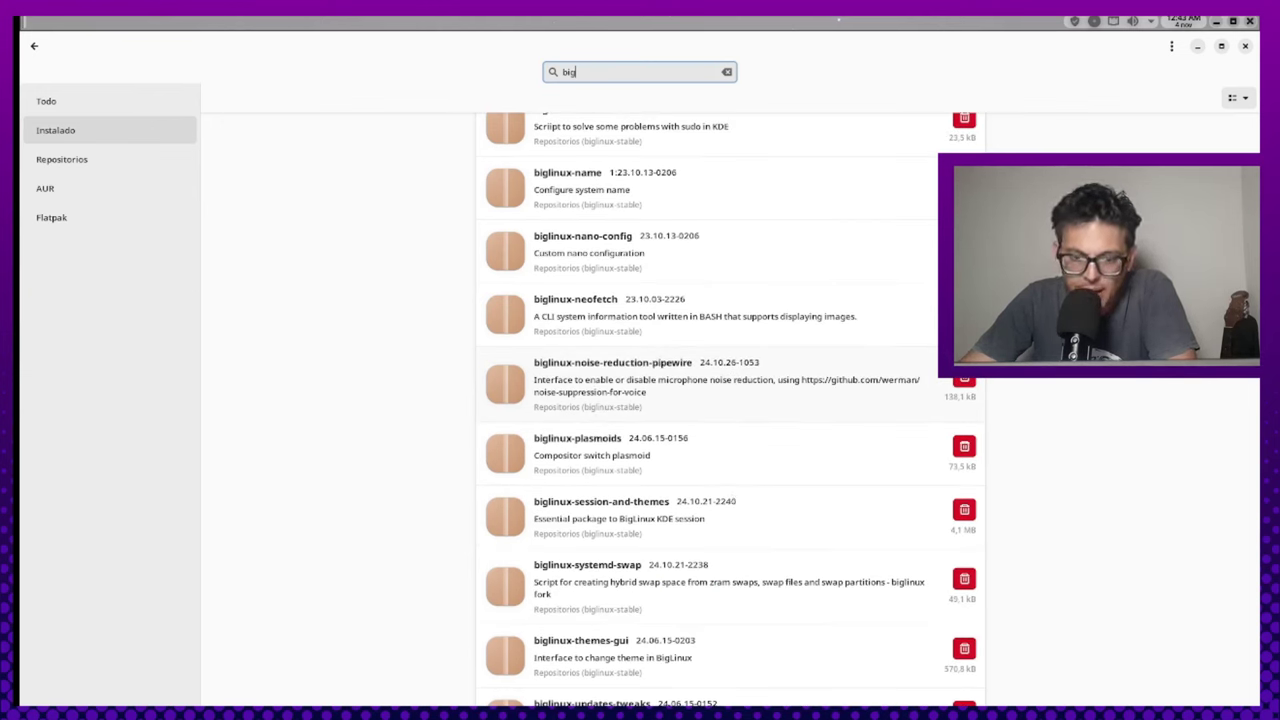
{"action": "scroll", "coordinate": [565, 485], "scroll_direction": "down", "scroll_amount": 3}
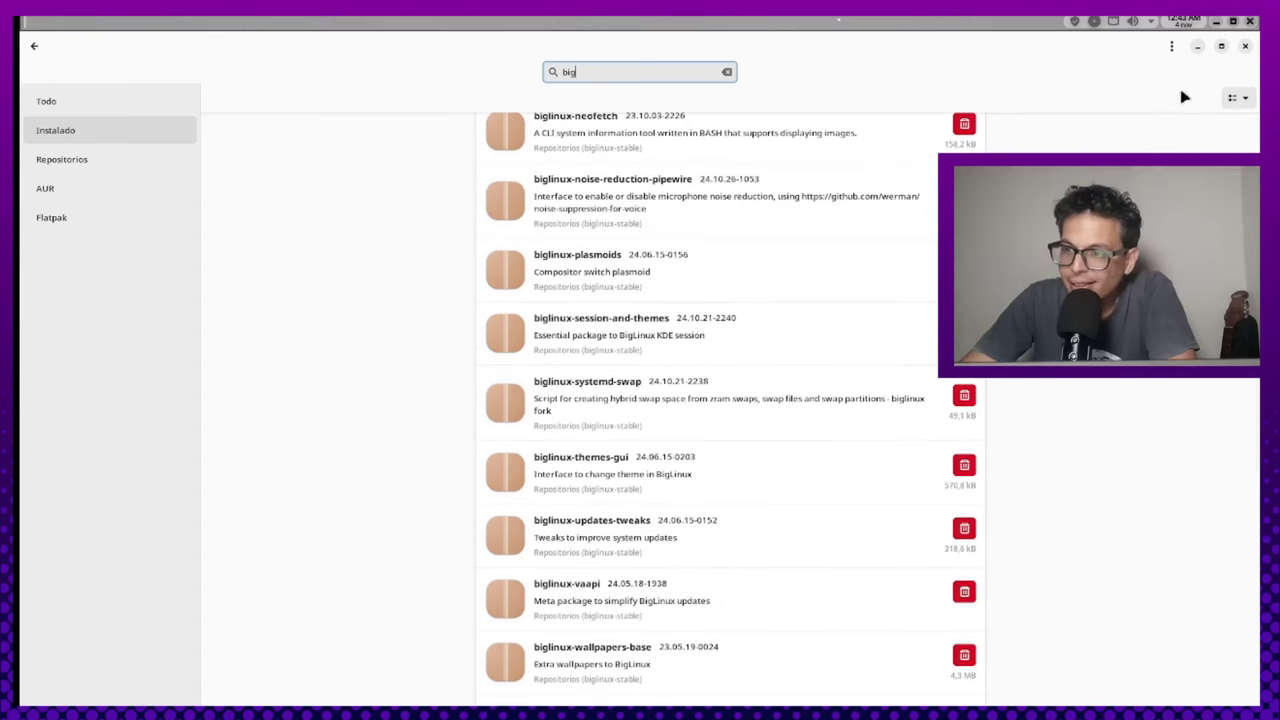
{"action": "left_click", "coordinate": [1245, 47]}
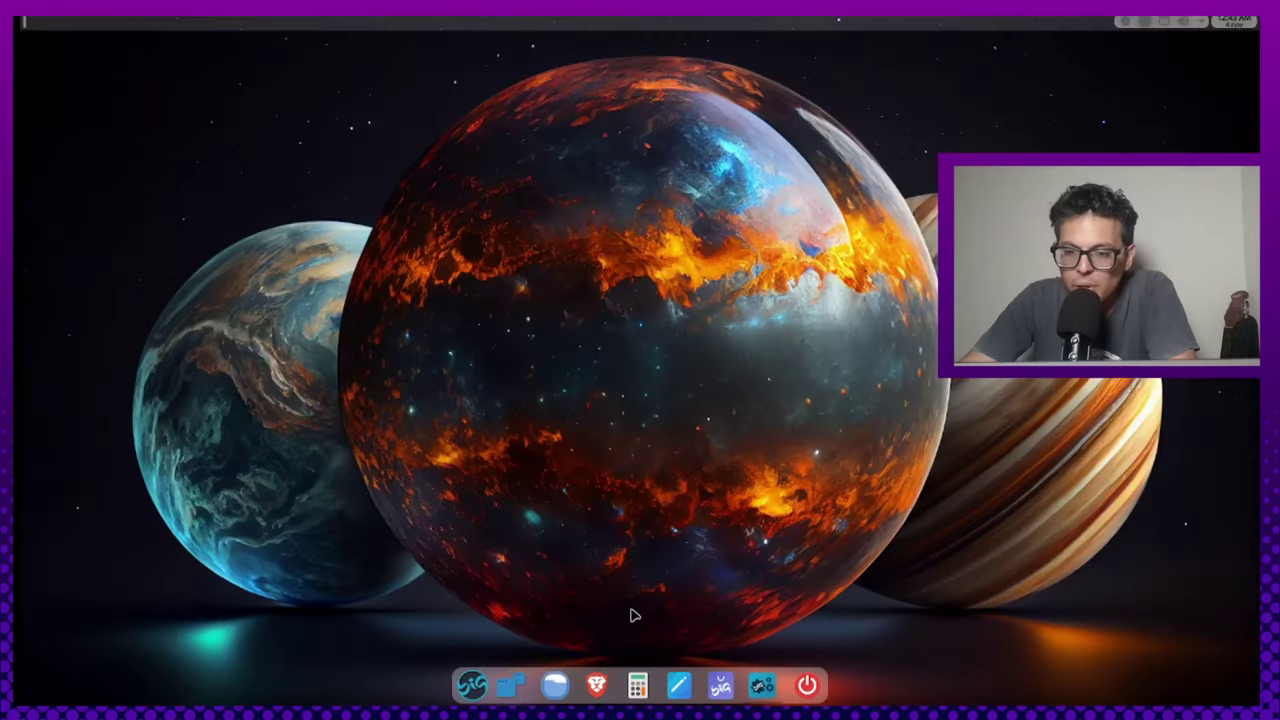
Browse the launcher's Webapps Google category, then dismiss the menu
{"action": "left_click", "coordinate": [474, 688]}
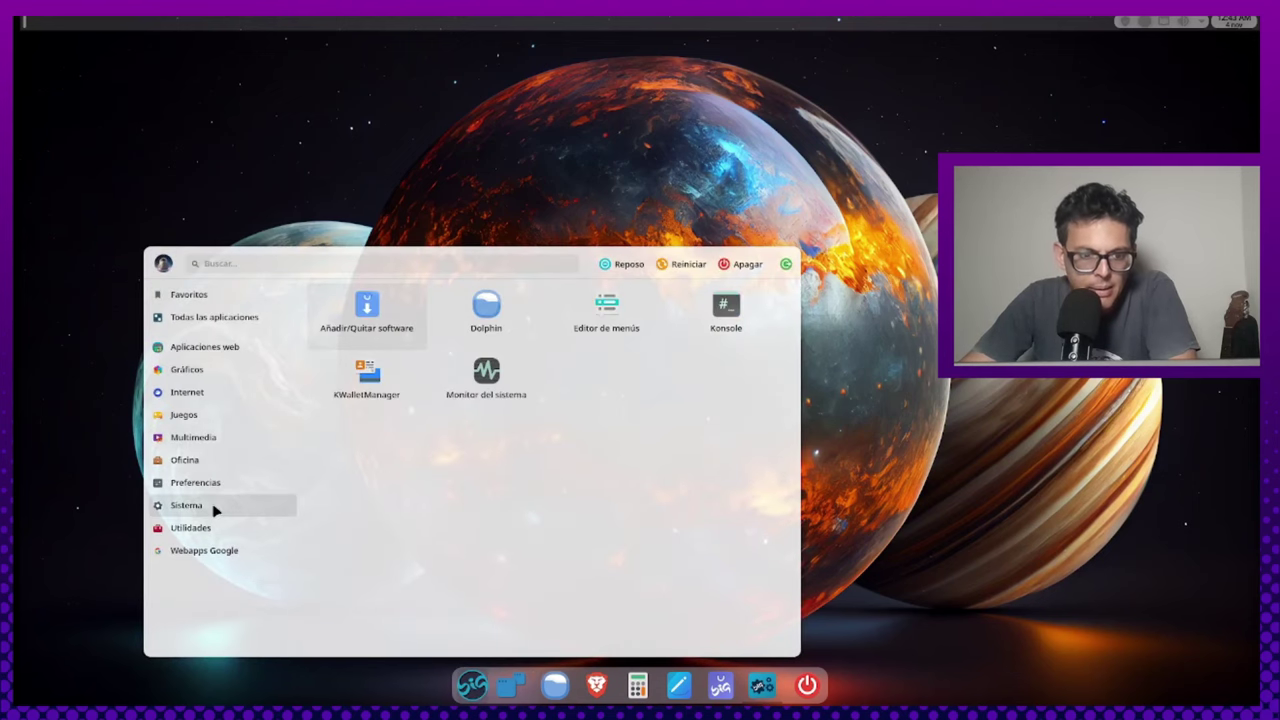
{"action": "mouse_move", "coordinate": [214, 527]}
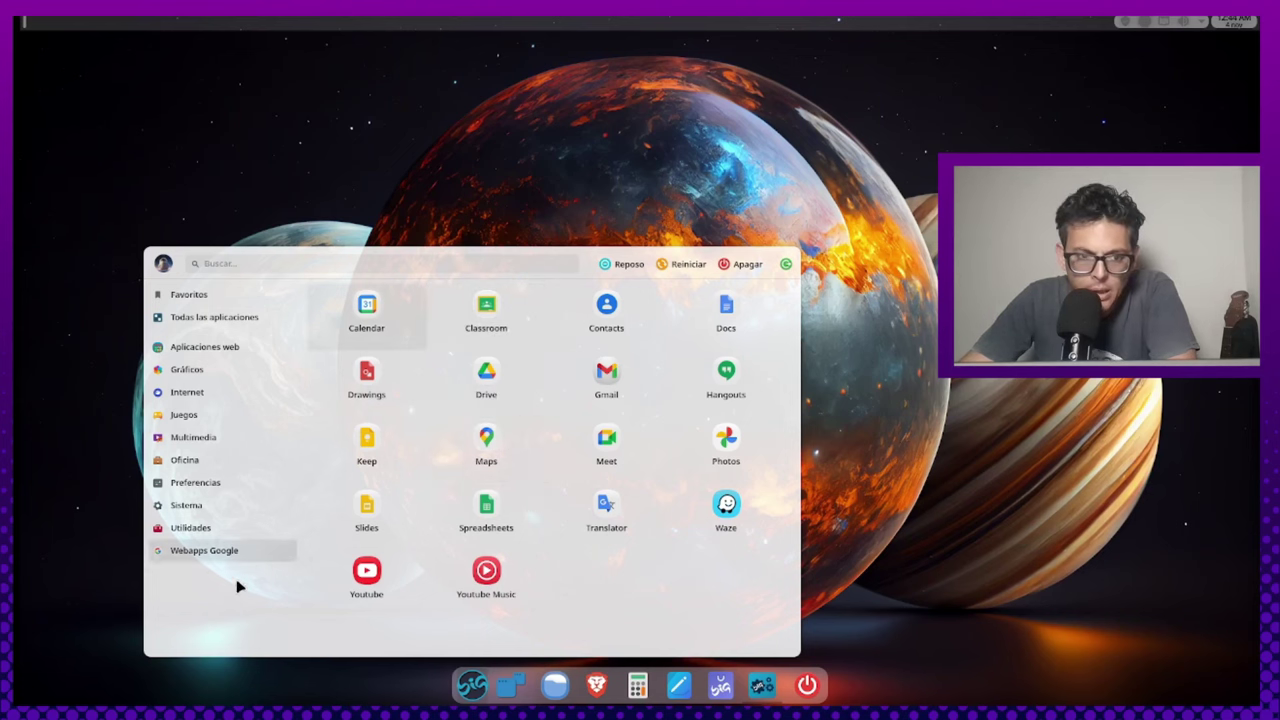
{"action": "left_click", "coordinate": [852, 291]}
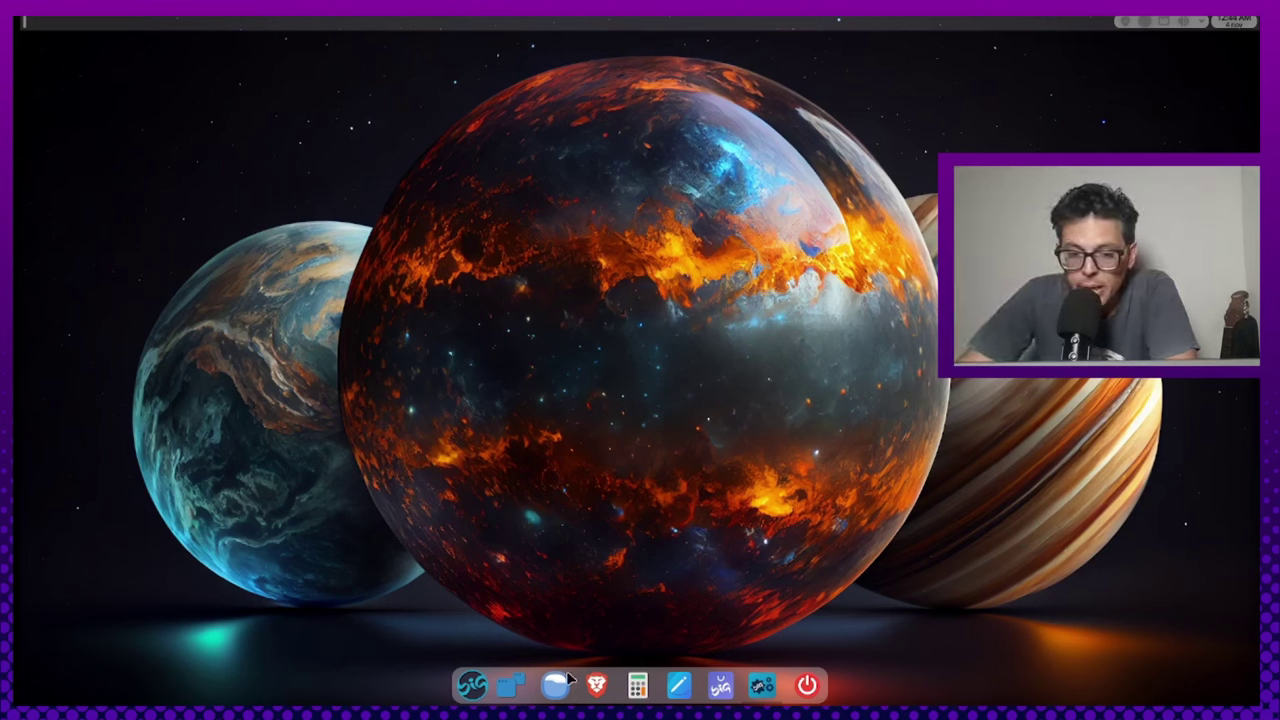
{"action": "left_click", "coordinate": [507, 690]}
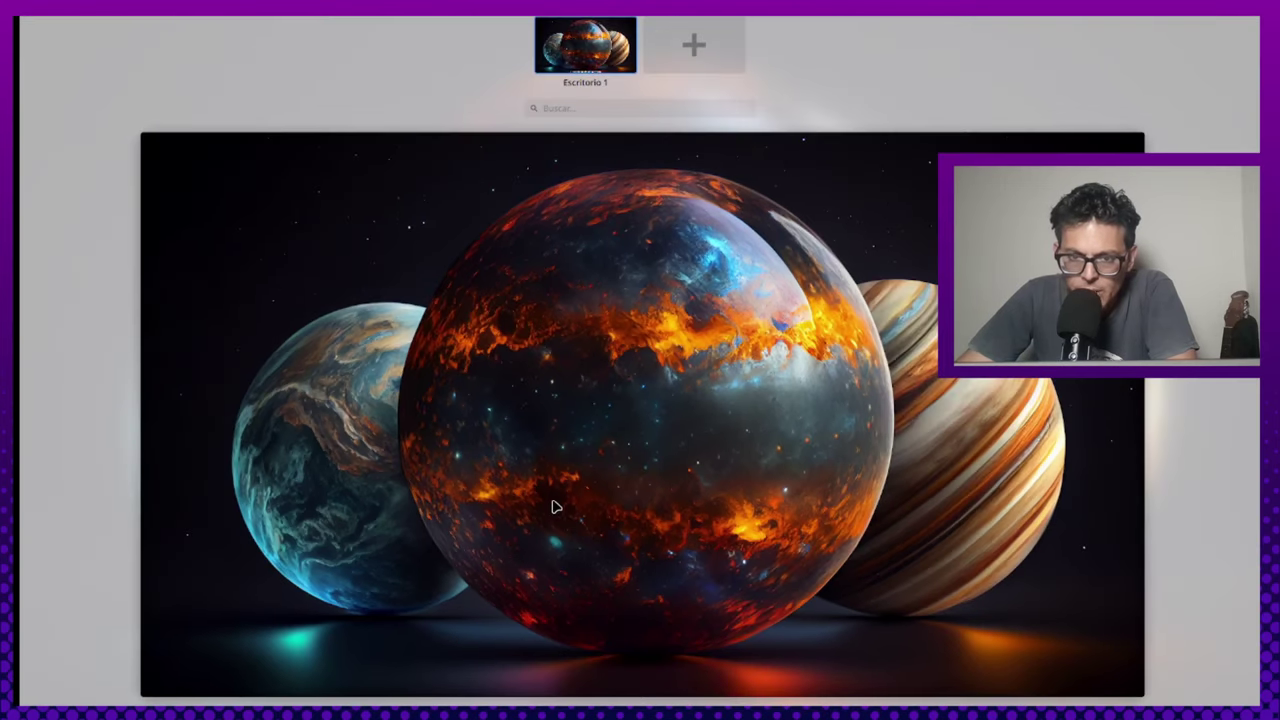
{"action": "left_click", "coordinate": [540, 583]}
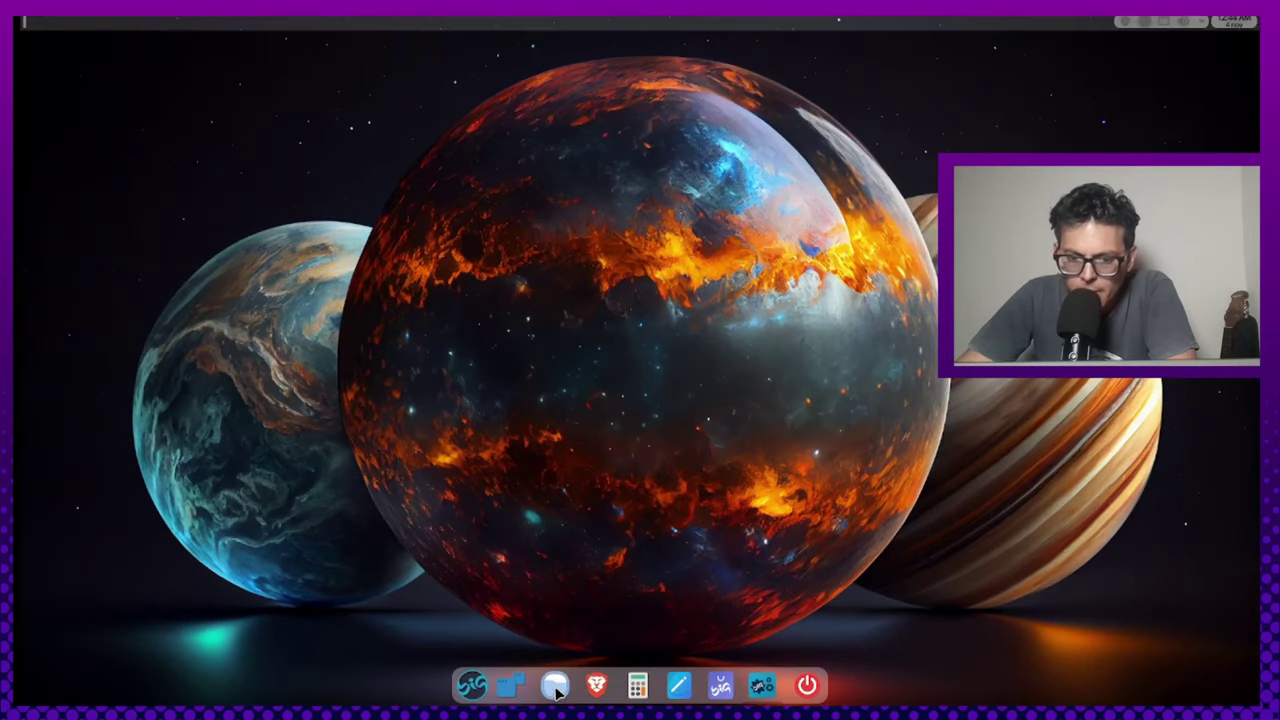
{"action": "left_click", "coordinate": [556, 687]}
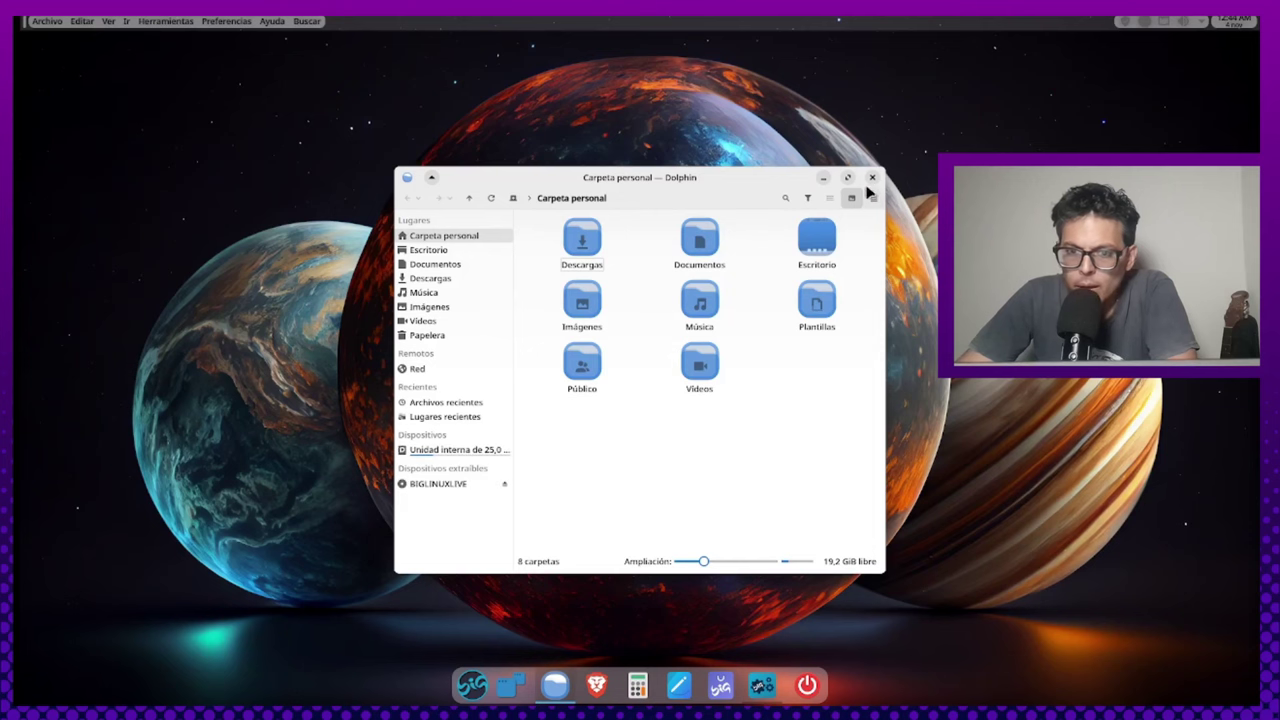
{"action": "left_click", "coordinate": [848, 178]}
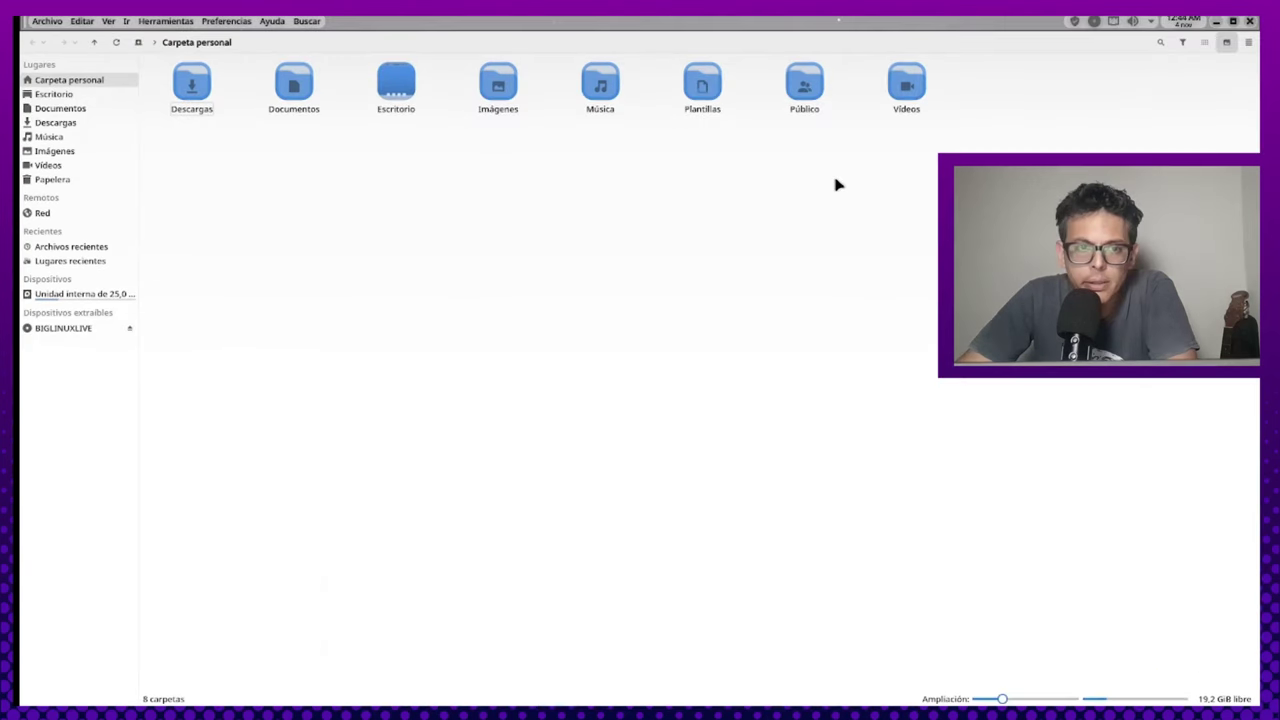
{"action": "left_click", "coordinate": [1250, 22]}
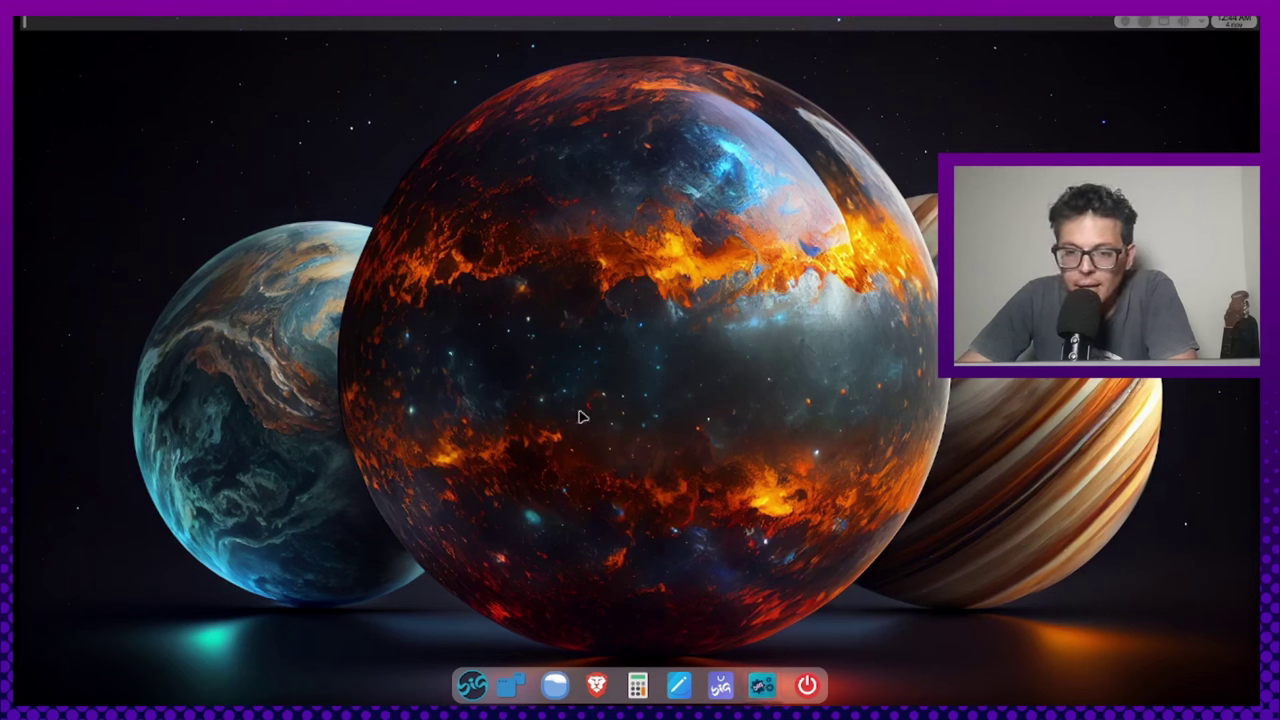
Launch Konsole via a launcher search for 'konsole', maximize it, and run htop
{"action": "right_click", "coordinate": [562, 378]}
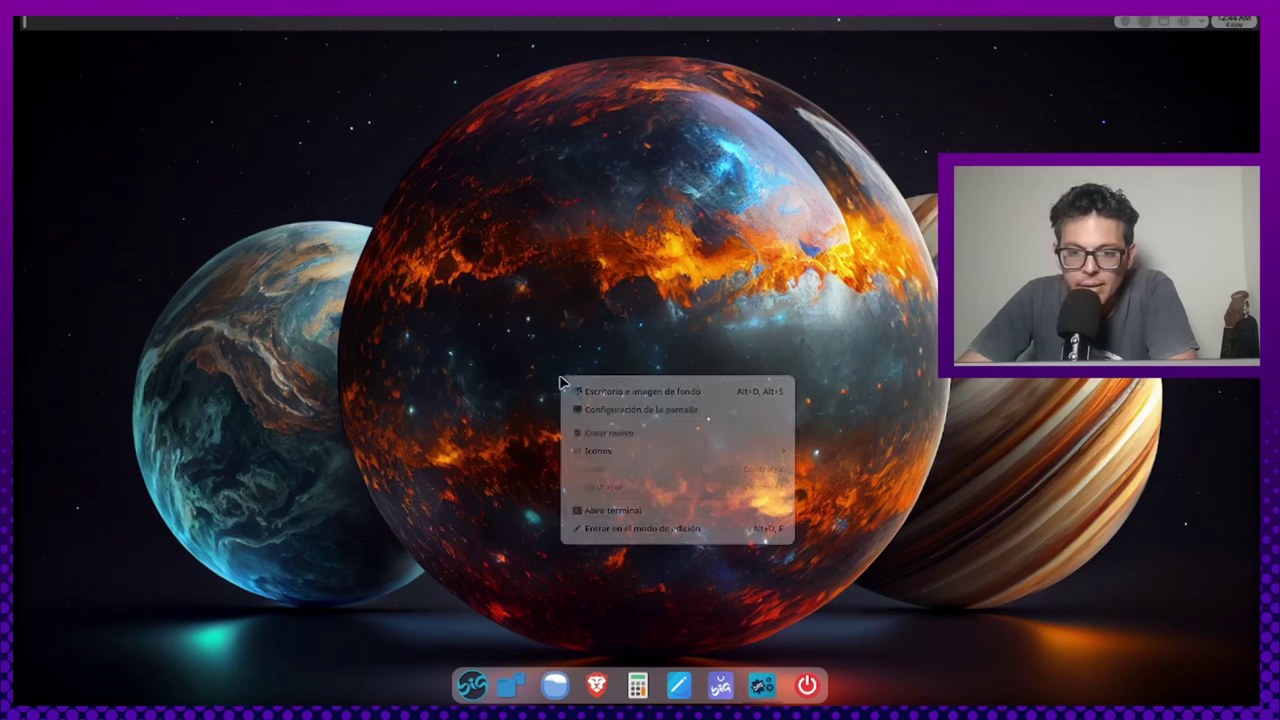
{"action": "left_click", "coordinate": [468, 556]}
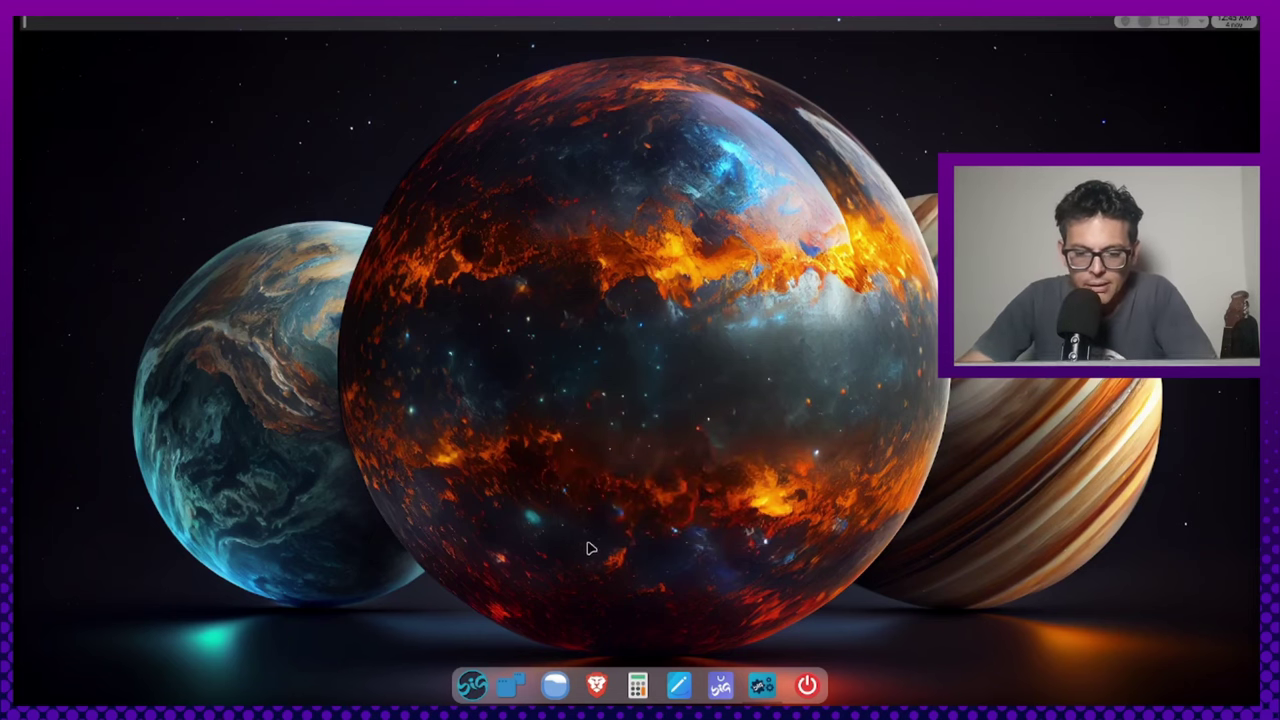
{"action": "key", "text": "super"}
{"action": "type", "text": "konos"}
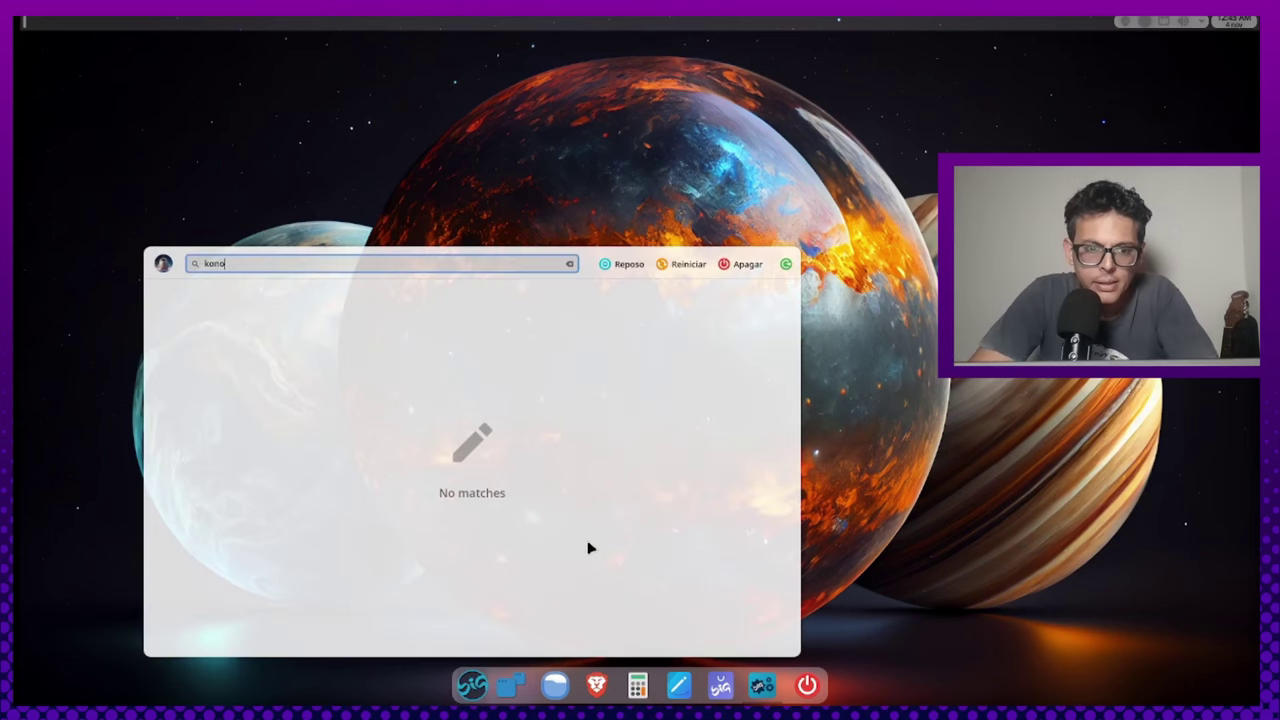
{"action": "key", "text": "BackSpace"}
{"action": "type", "text": "sole"}
{"action": "key", "text": "Return"}
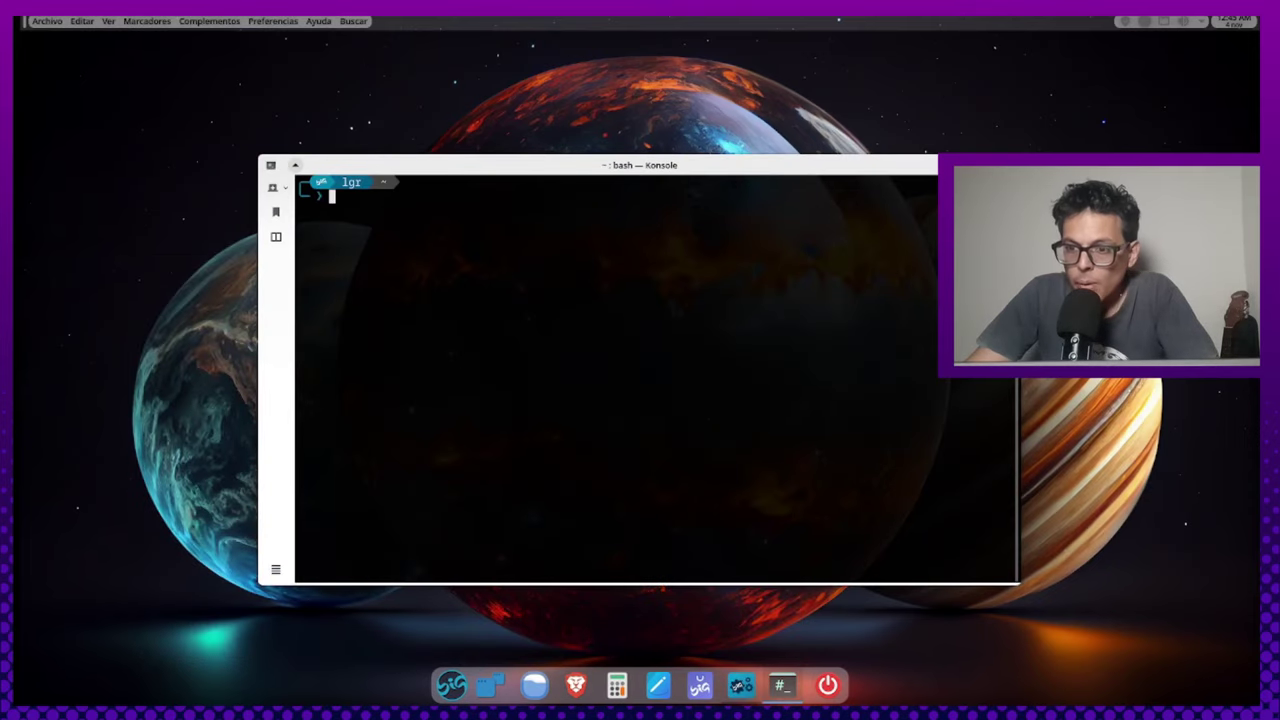
{"action": "key", "text": "super+Page_Up"}
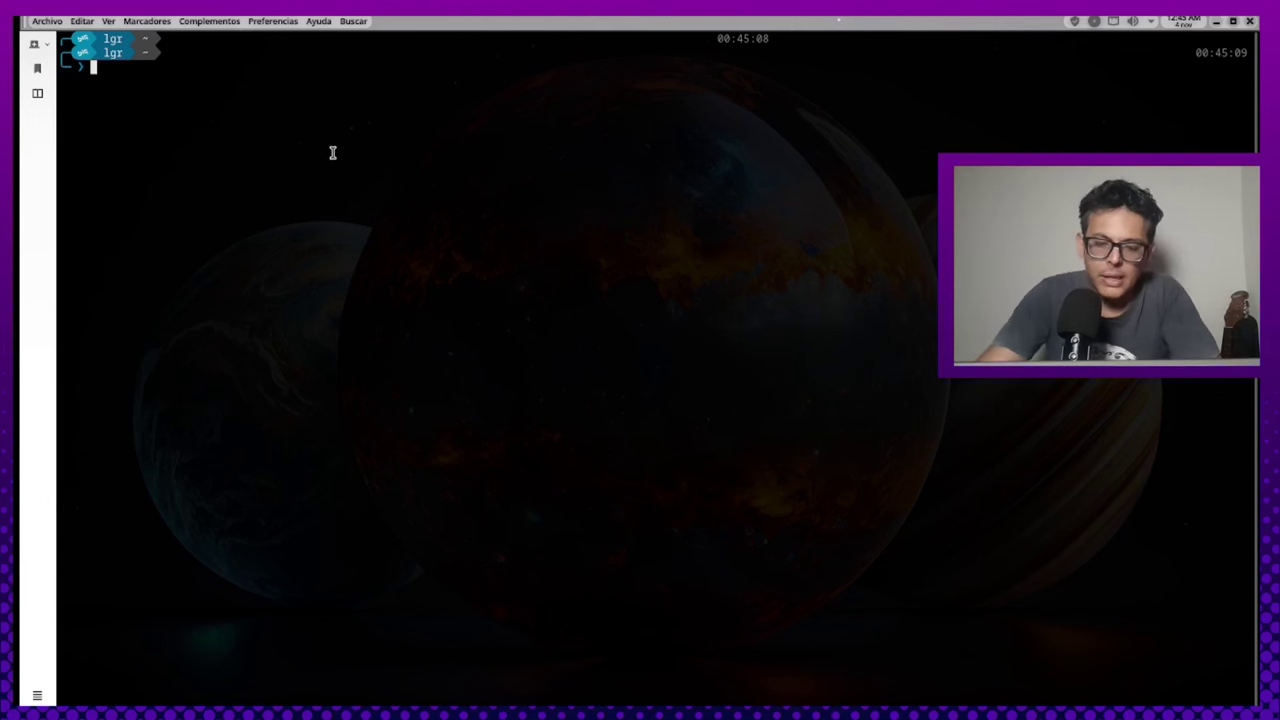
{"action": "type", "text": "htop"}
{"action": "key", "text": "Return"}
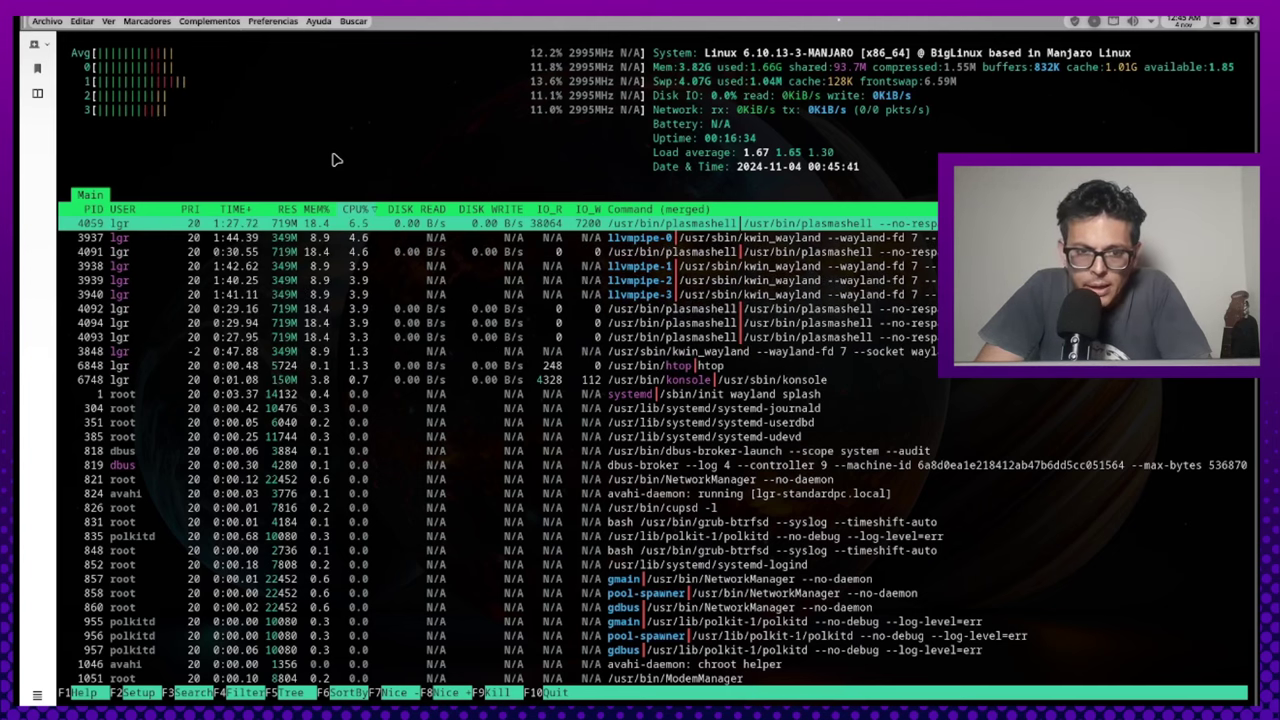
Sort htop's process list by the MEM% column
{"action": "key", "text": "Right"}
{"action": "key", "text": "Left"}
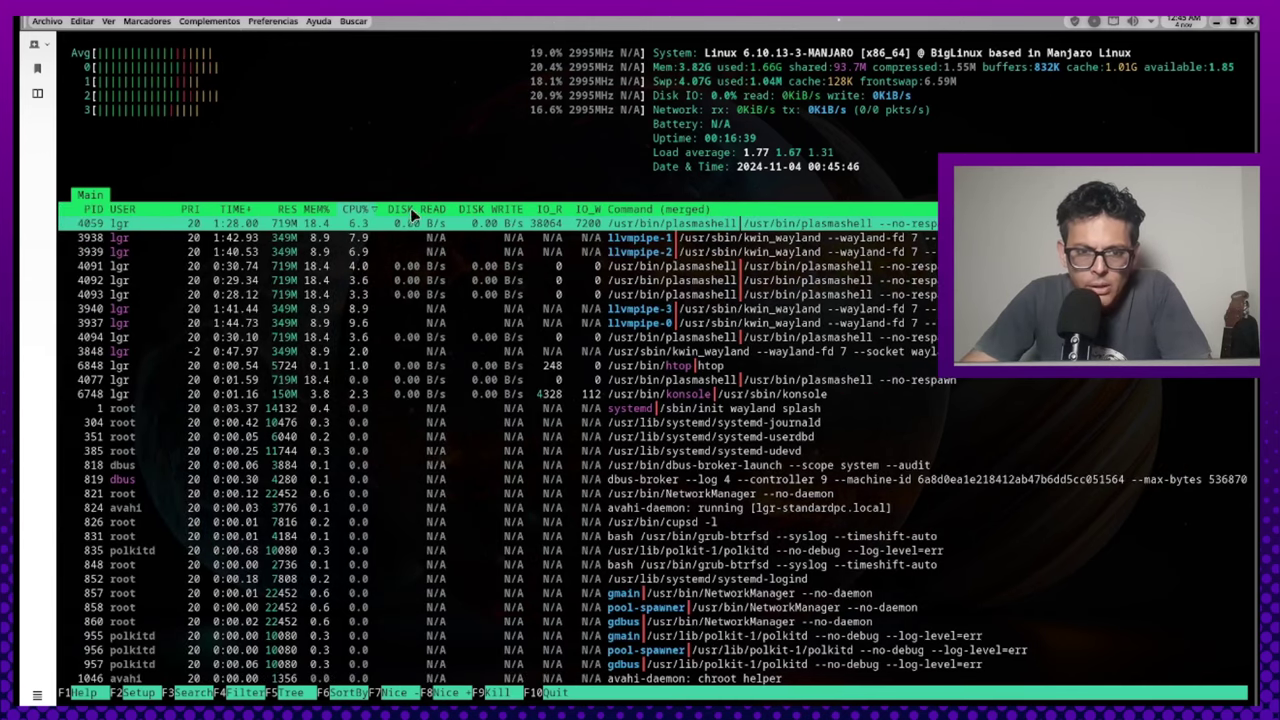
{"action": "left_click", "coordinate": [313, 211]}
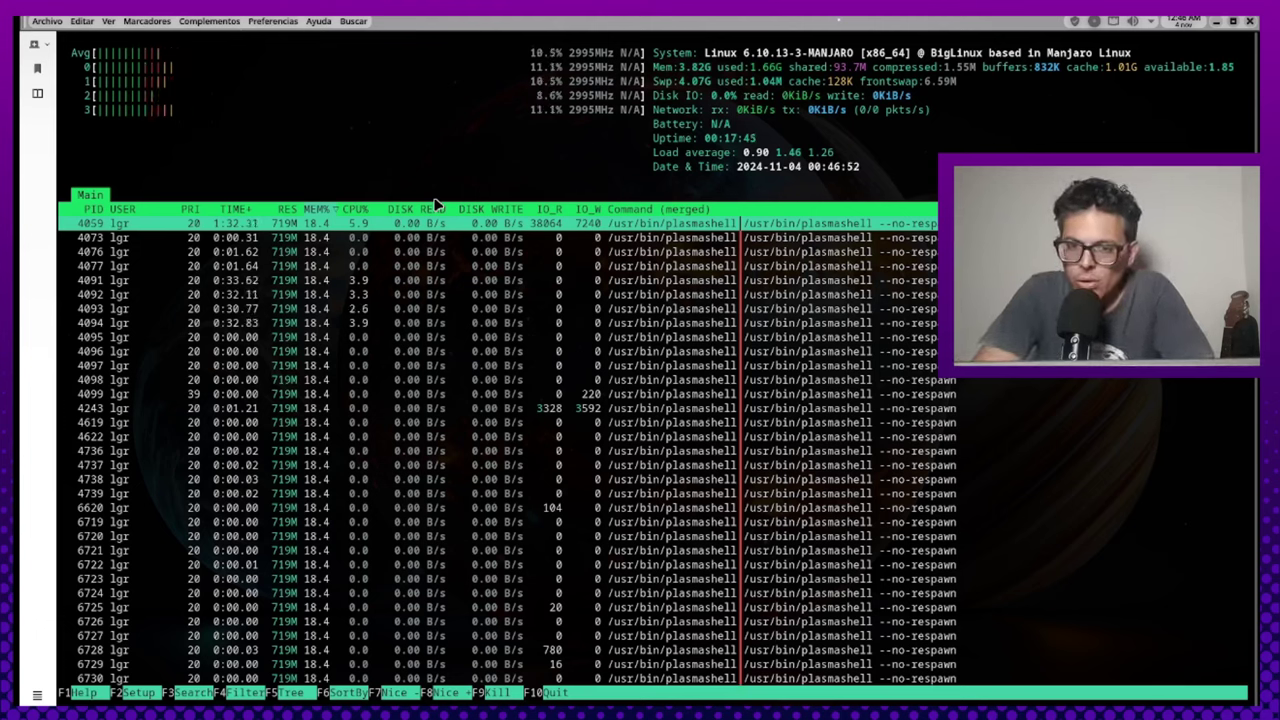
Select the plasmashell process (PID 4076) and open a new Konsole tab
{"action": "key", "text": "F10"}
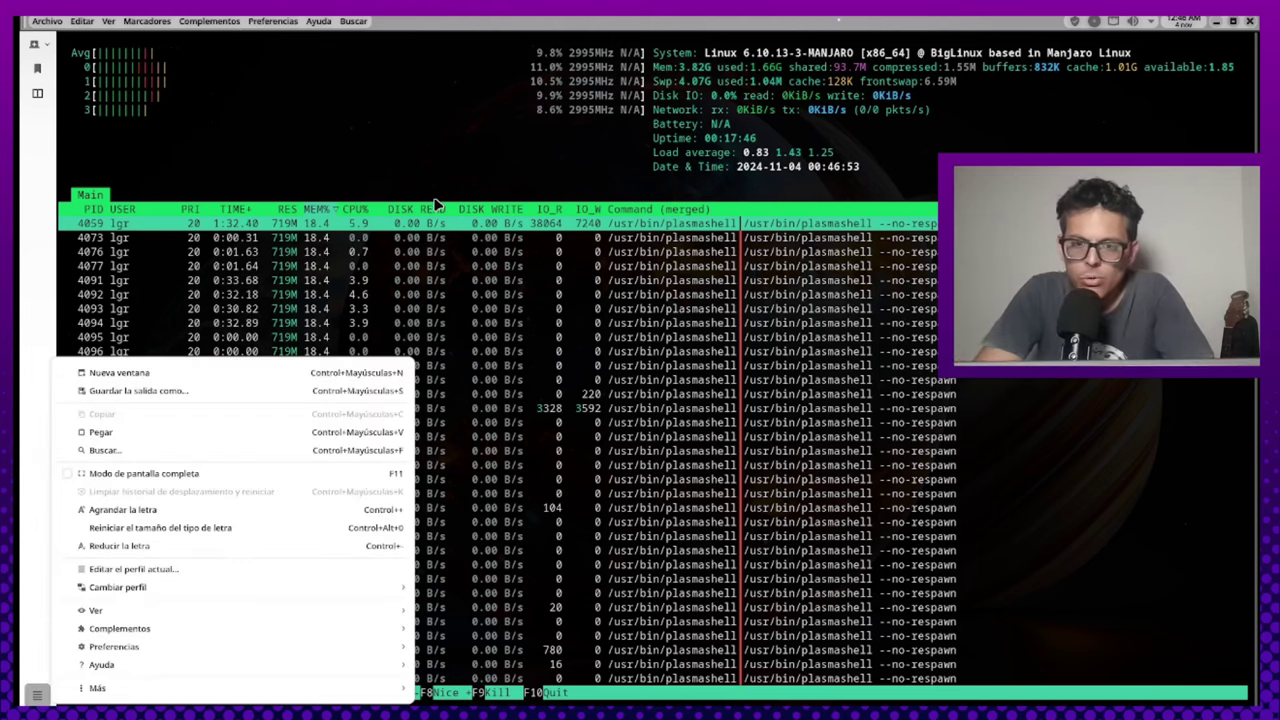
{"action": "key", "text": "Escape"}
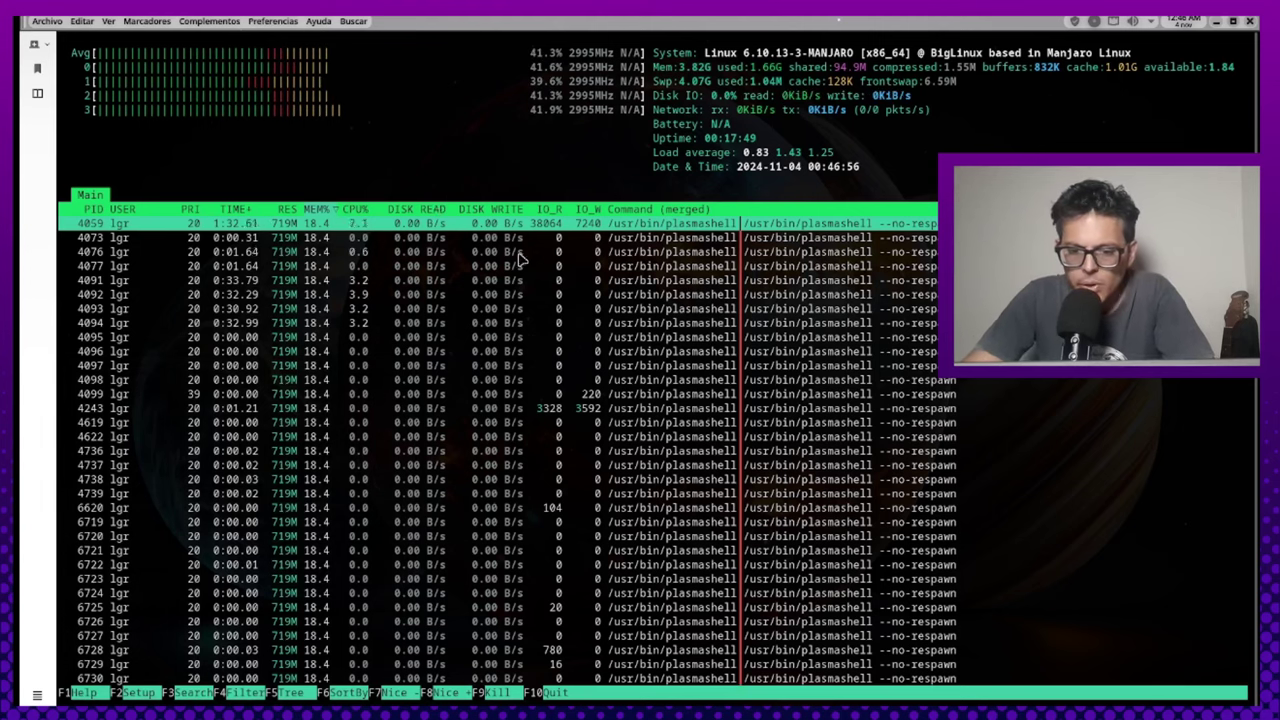
{"action": "left_click", "coordinate": [517, 252]}
{"action": "key", "text": "F10"}
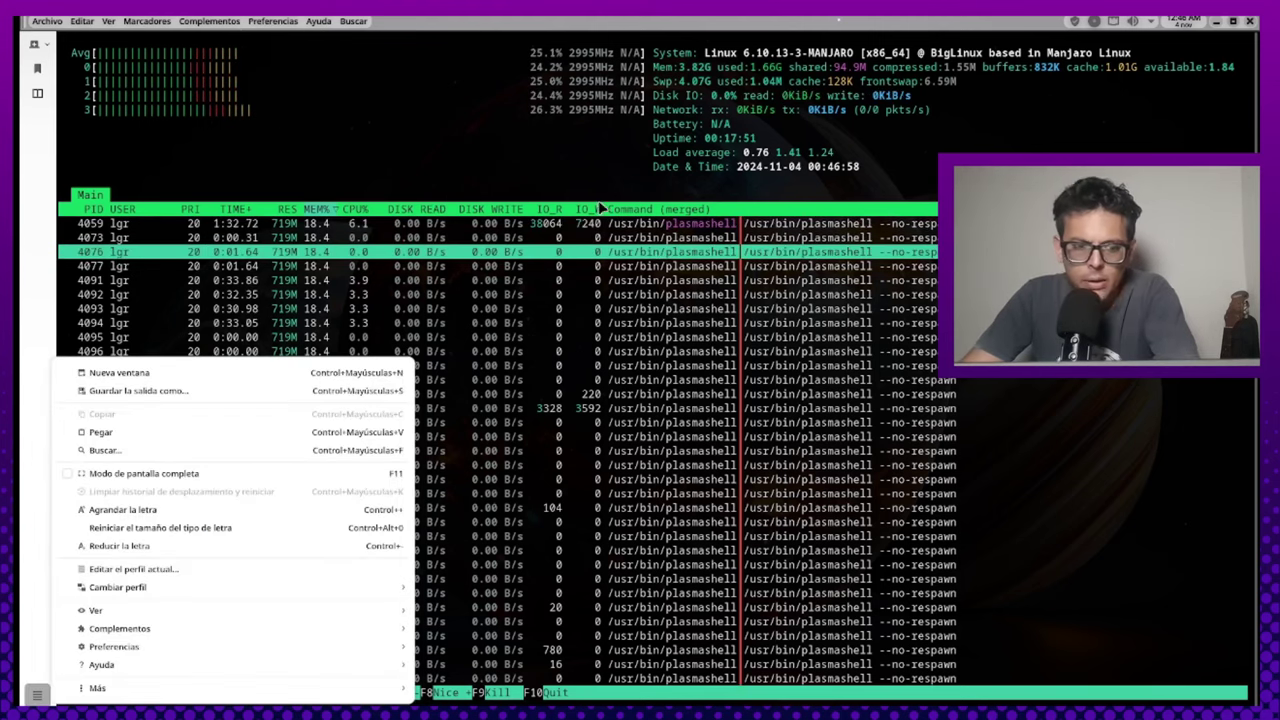
{"action": "left_click", "coordinate": [225, 147]}
{"action": "left_click", "coordinate": [50, 44]}
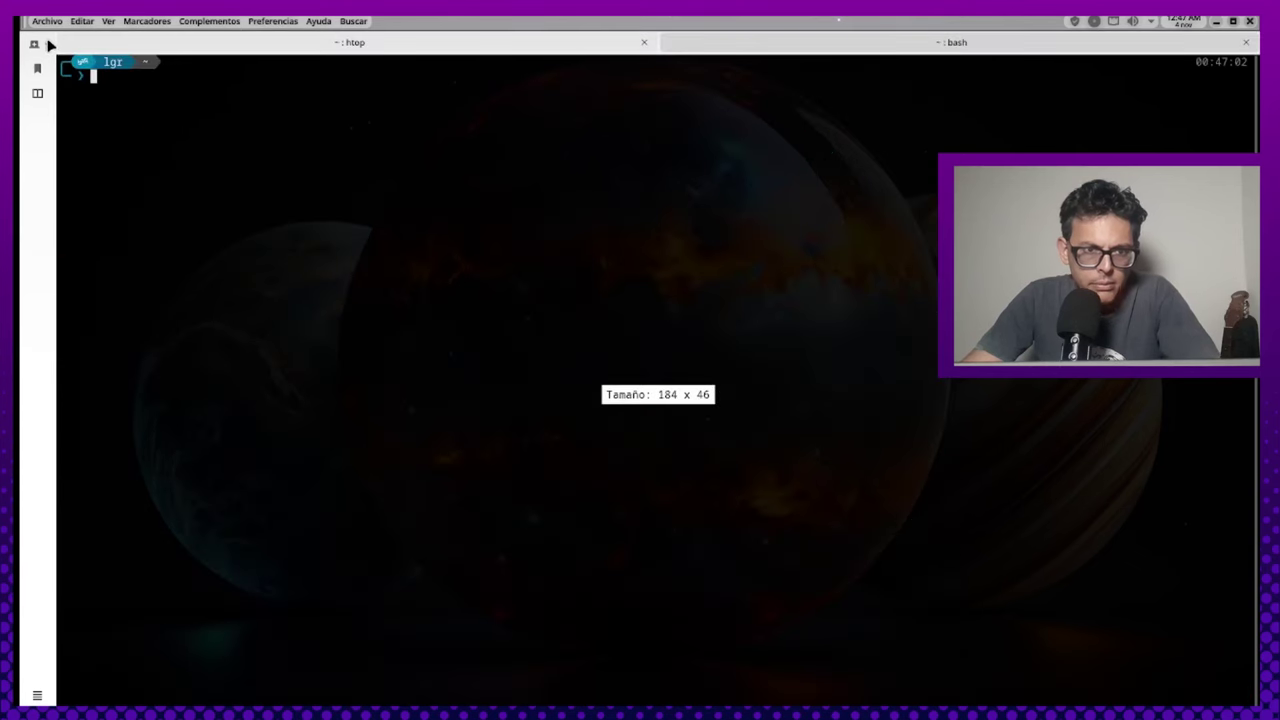
Close the htop tab, confirming 'Cerrar programa' for the running htop
{"action": "left_click", "coordinate": [480, 50]}
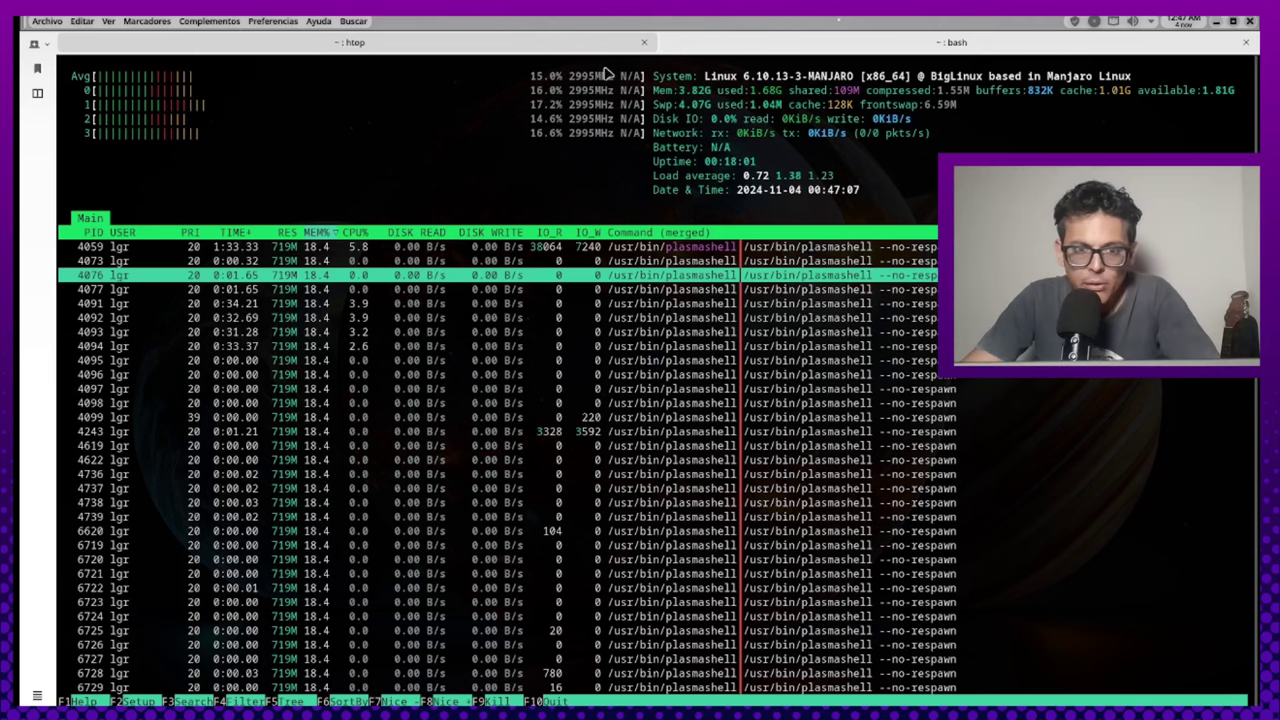
{"action": "left_click", "coordinate": [644, 42]}
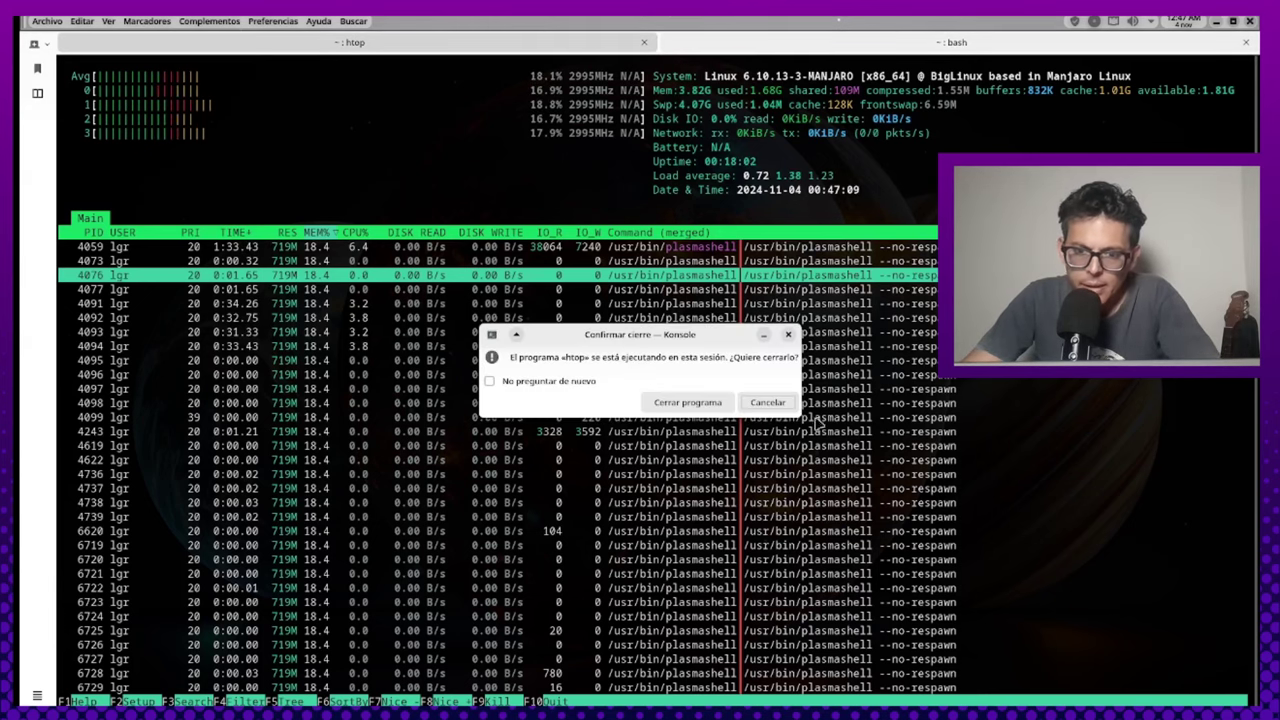
{"action": "left_click", "coordinate": [703, 405]}
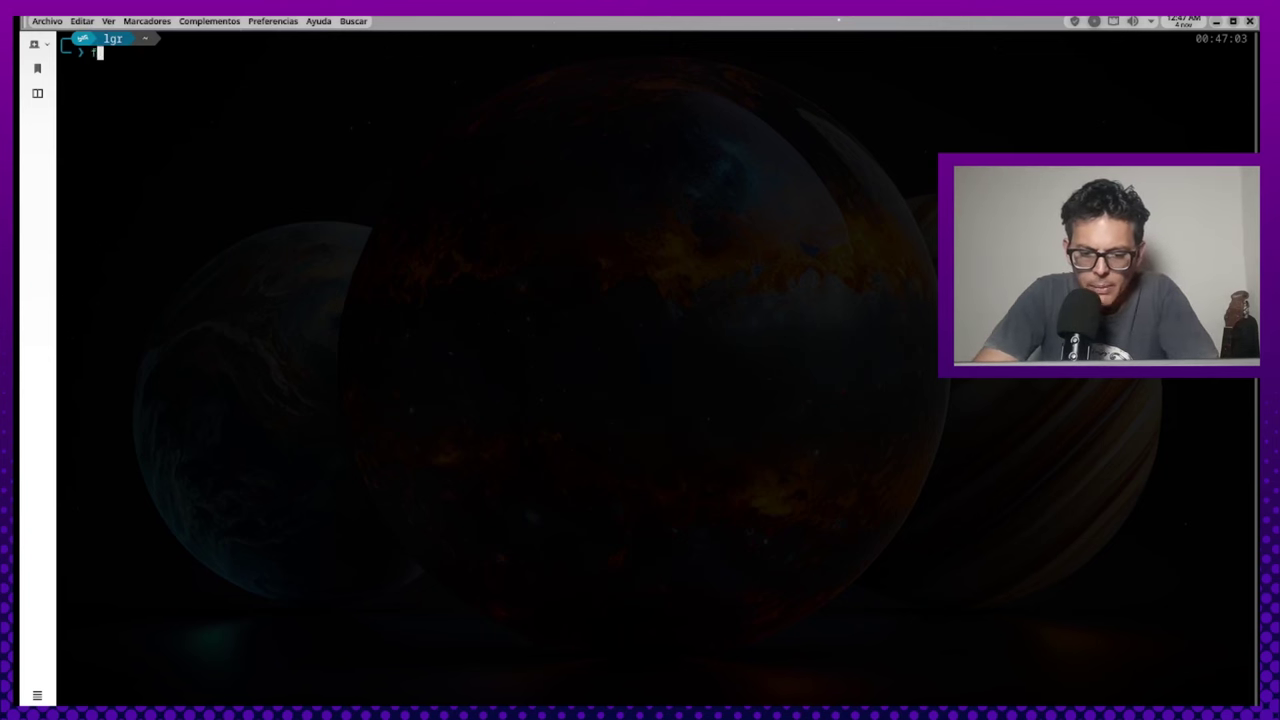
Try fastfetch, which is not installed, run neofetch instead, then close Konsole
{"action": "type", "text": "fastfecth"}
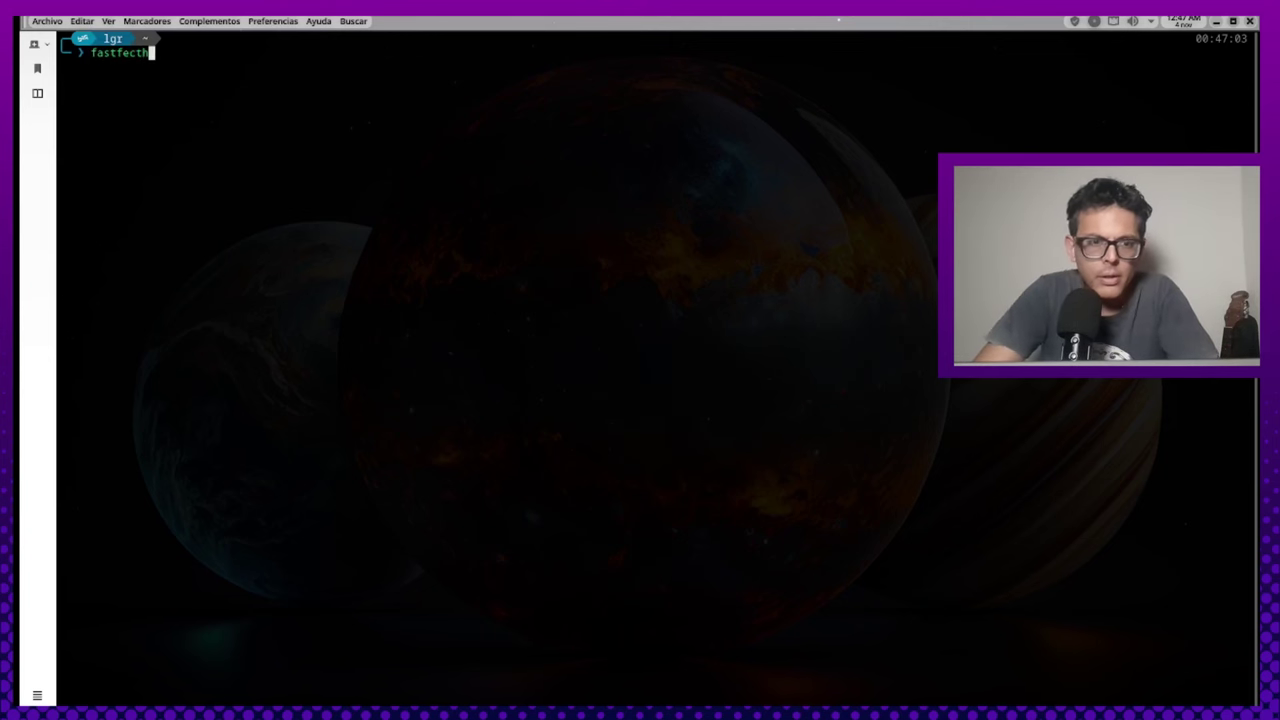
{"action": "key", "text": "BackSpace"}
{"action": "key", "text": "BackSpace"}
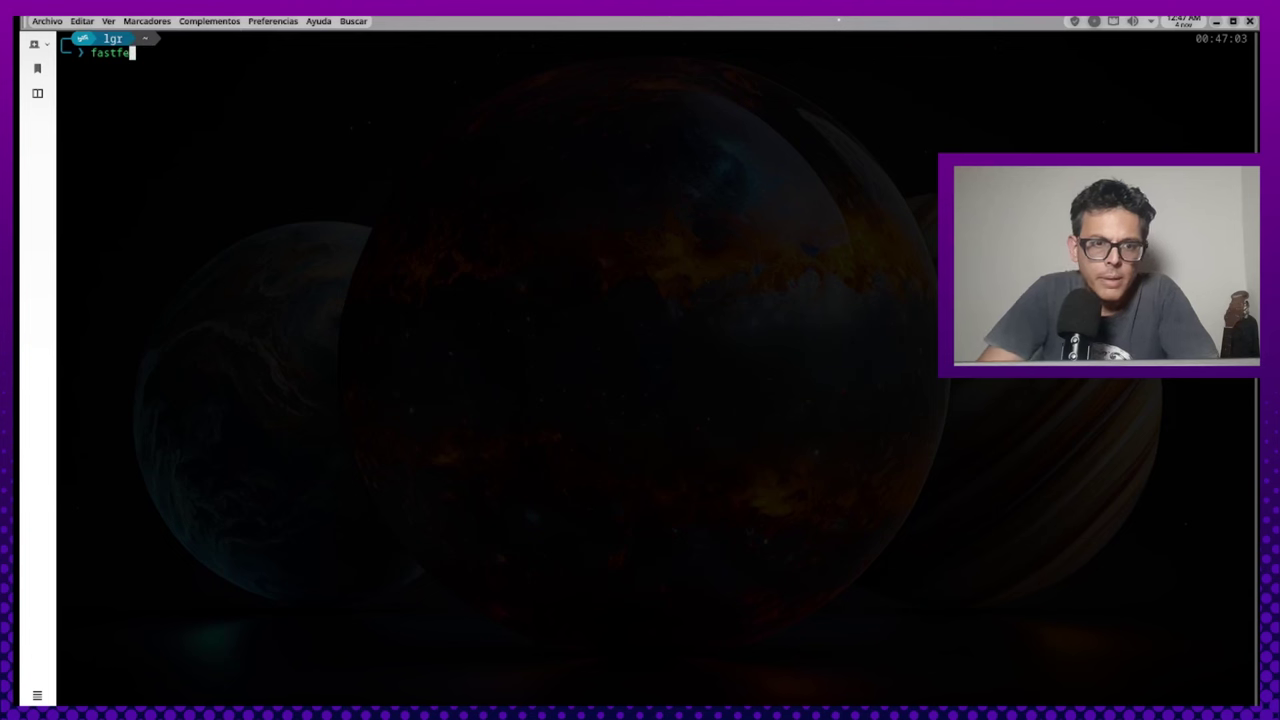
{"action": "type", "text": "tch"}
{"action": "key", "text": "Return"}
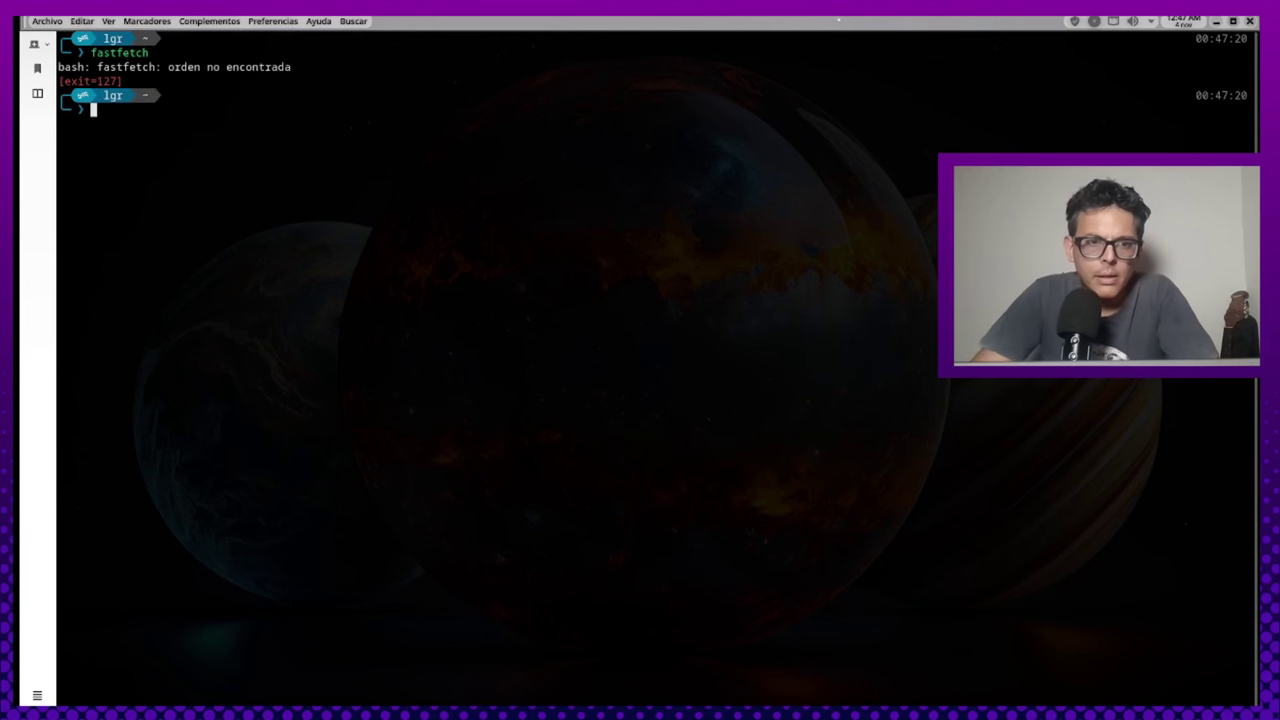
{"action": "type", "text": "neof"}
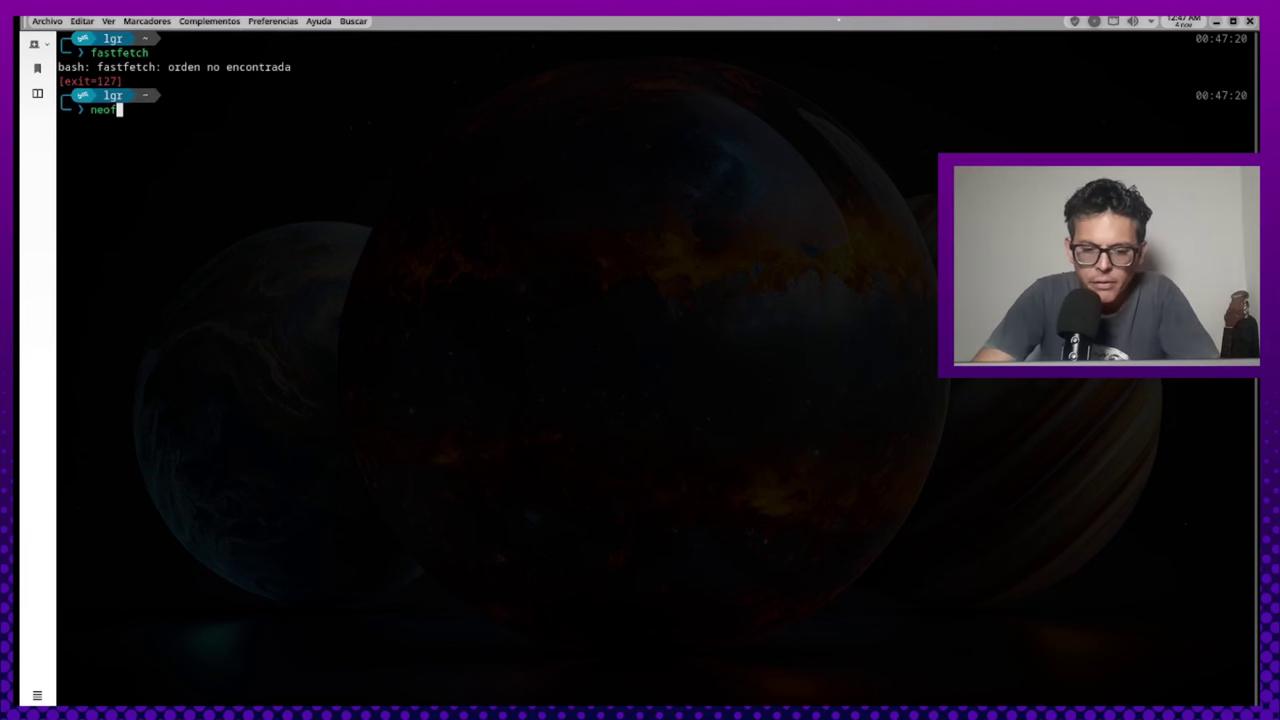
{"action": "type", "text": "etch"}
{"action": "key", "text": "Return"}
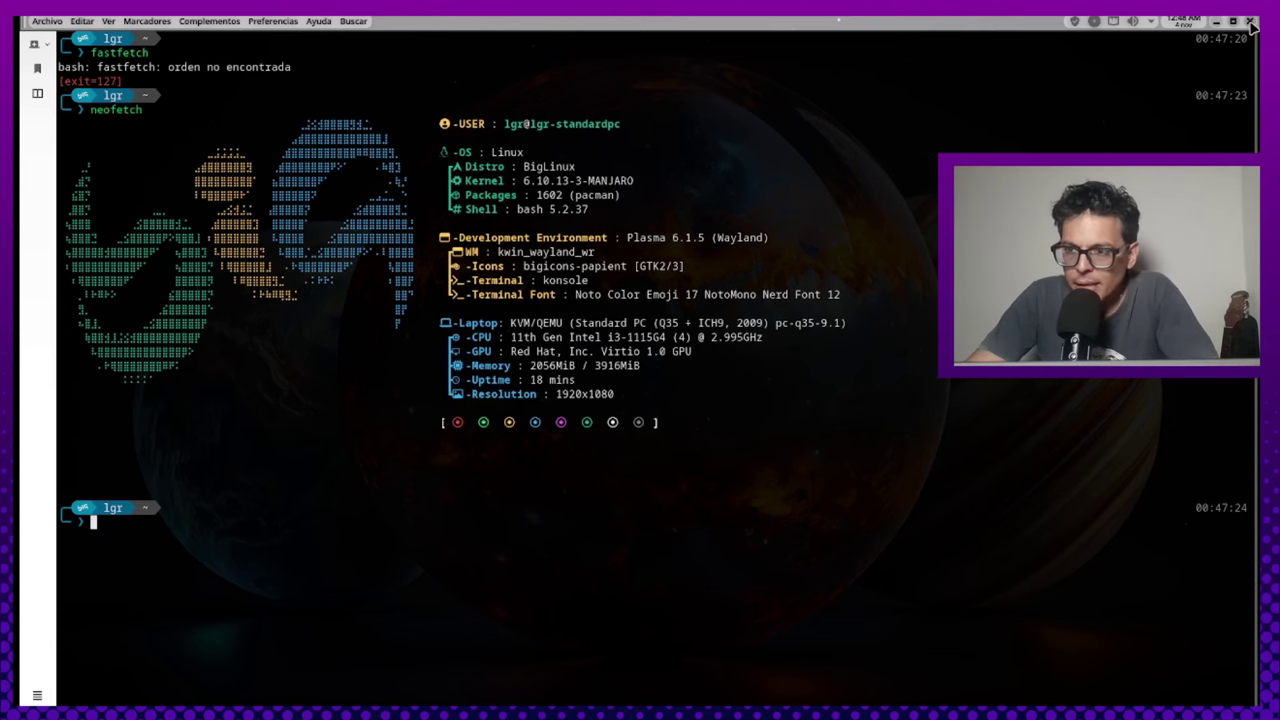
{"action": "left_click", "coordinate": [1250, 22]}
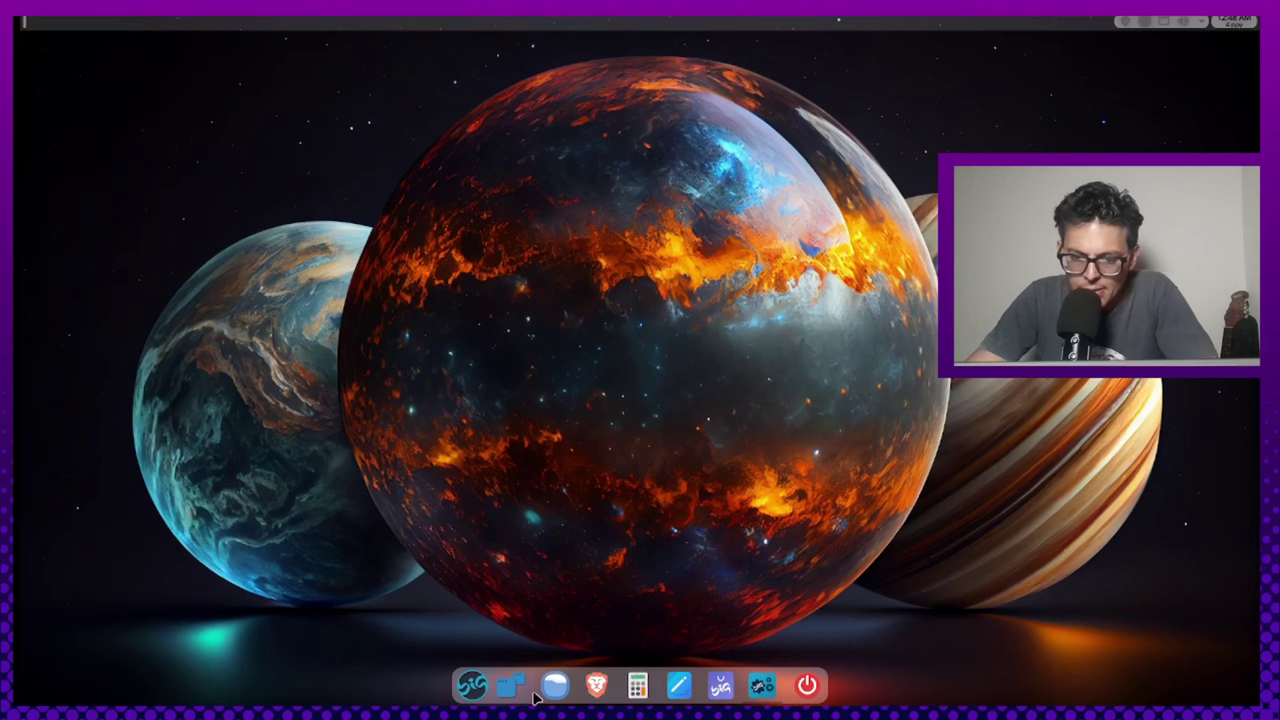
Open the Big application launcher from the dock
{"action": "left_click", "coordinate": [470, 686]}
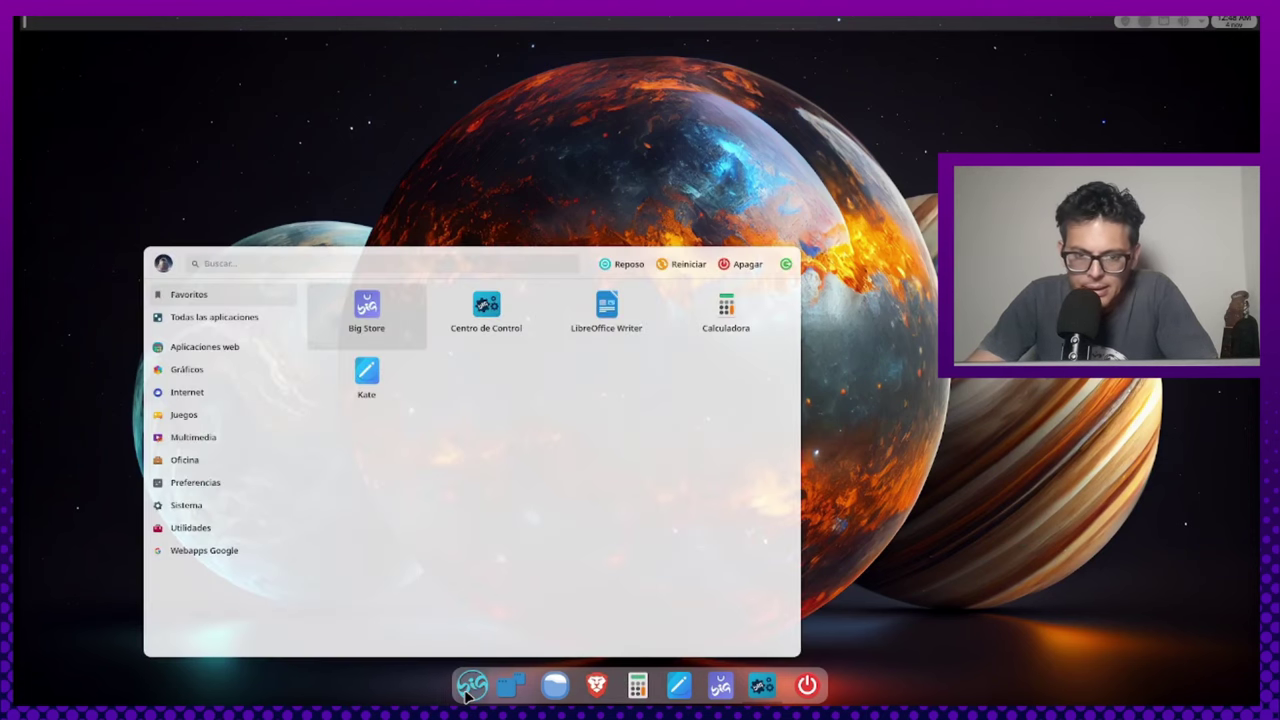
Open the desktop wallpaper settings from the desktop context menu and drag the dialog into full view
{"action": "left_click", "coordinate": [470, 686]}
{"action": "right_click", "coordinate": [625, 92]}
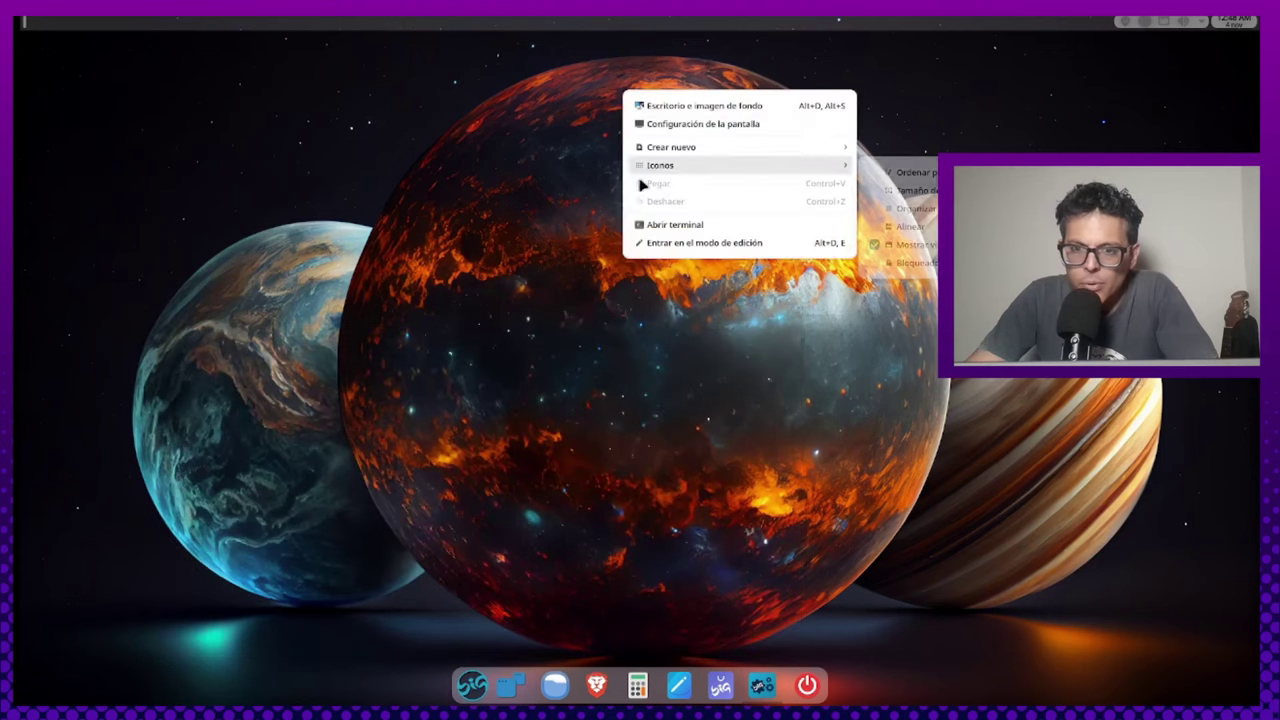
{"action": "left_click", "coordinate": [834, 550]}
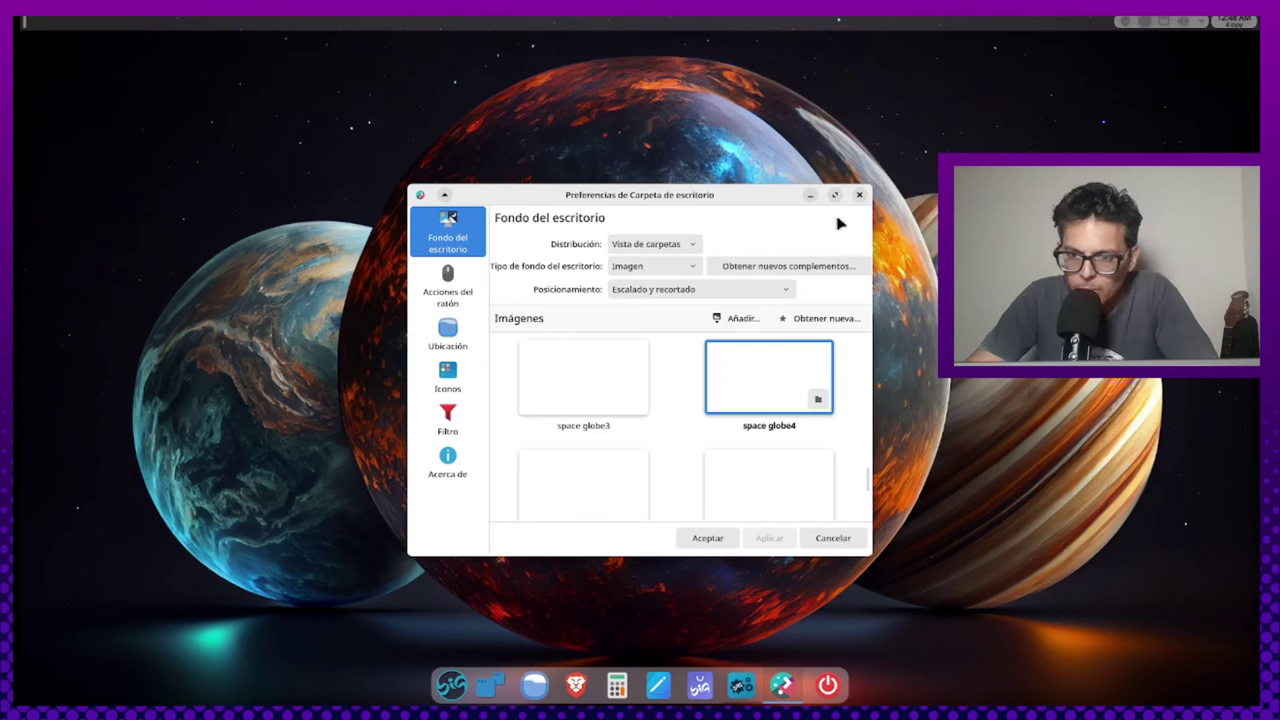
{"action": "left_click_drag", "start_coordinate": [710, 197], "coordinate": [866, 201]}
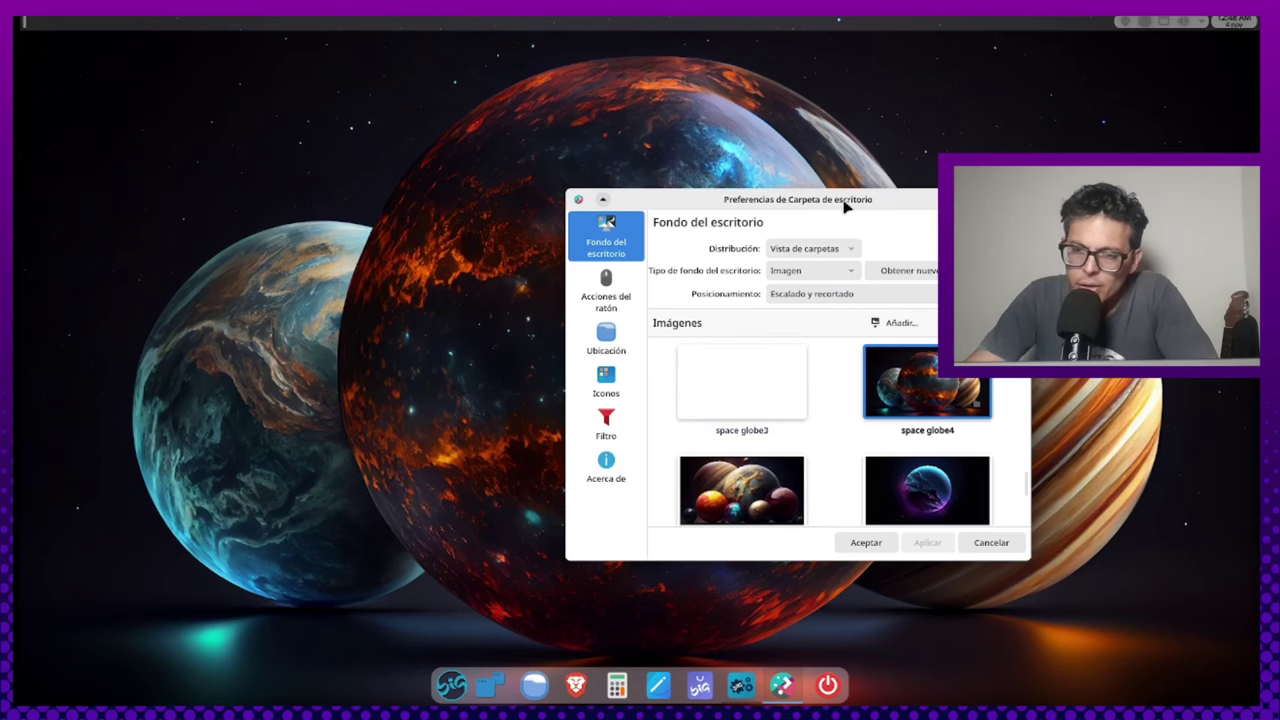
{"action": "left_click_drag", "start_coordinate": [736, 200], "coordinate": [931, 190]}
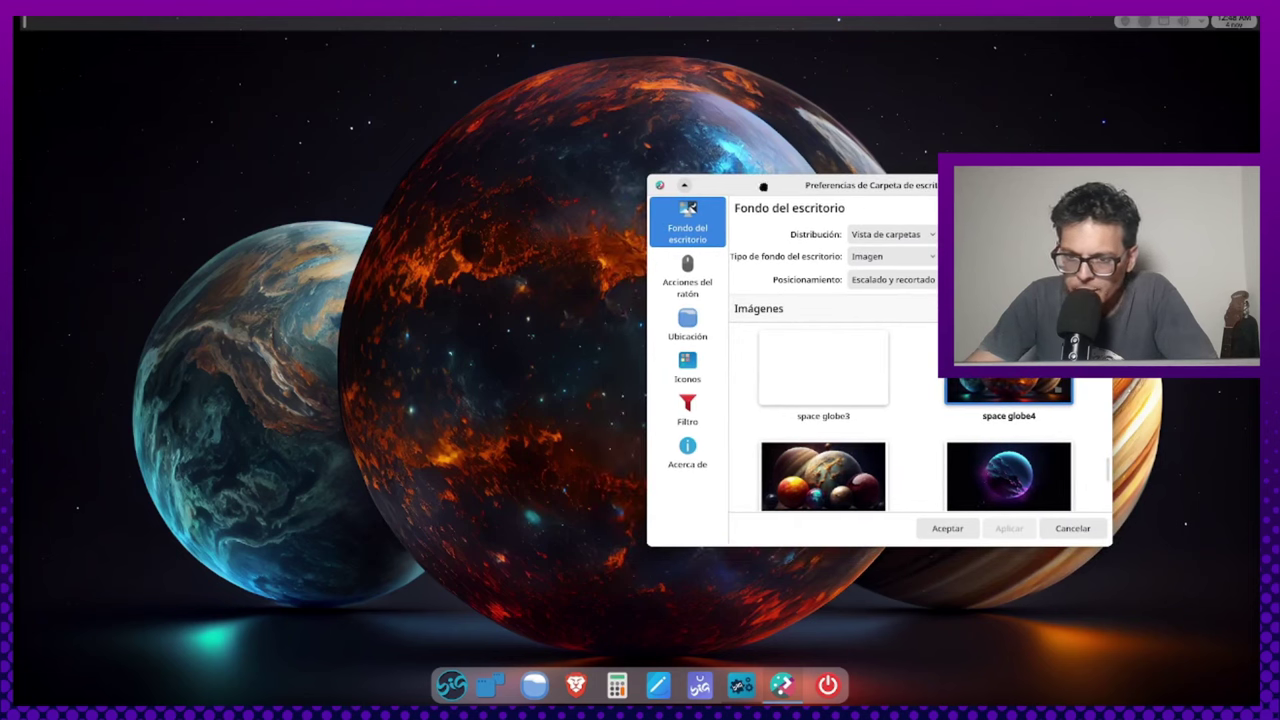
{"action": "left_click_drag", "start_coordinate": [817, 203], "coordinate": [462, 218]}
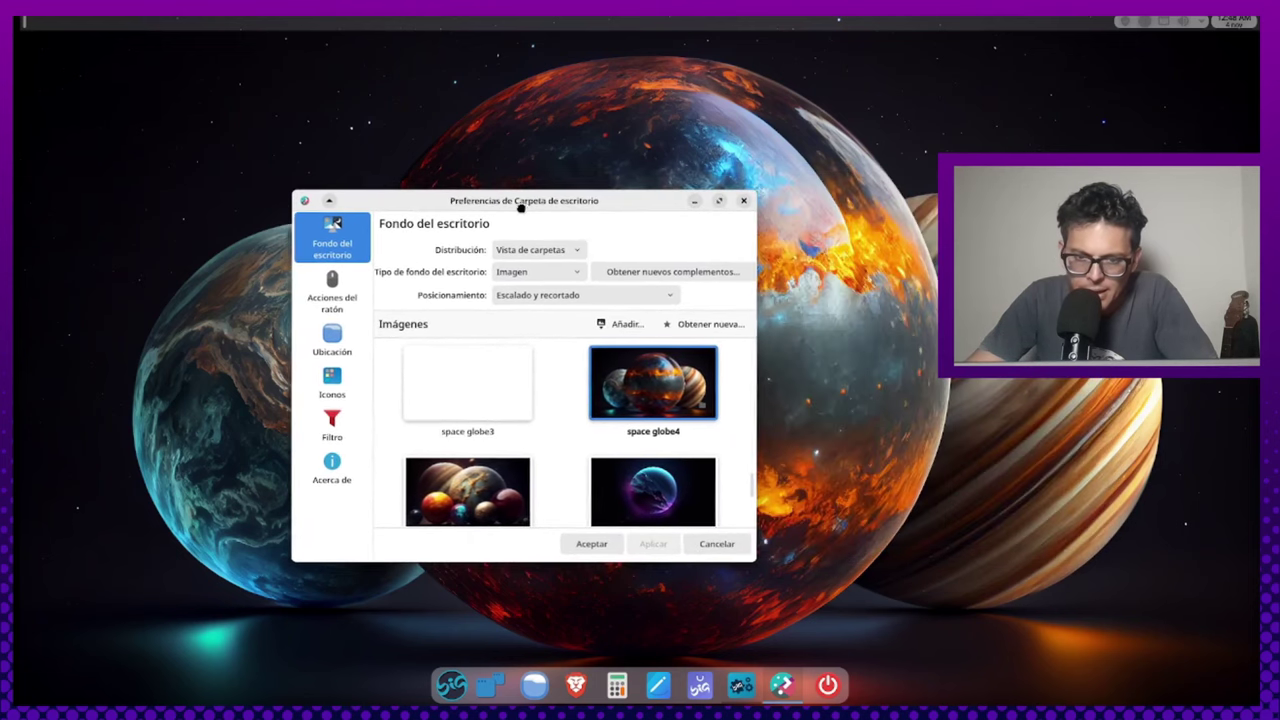
Scroll the Imágenes grid down through wallpapers from space globe5 to statue1 and statue10
{"action": "scroll", "coordinate": [547, 436], "scroll_direction": "down", "scroll_amount": 10}
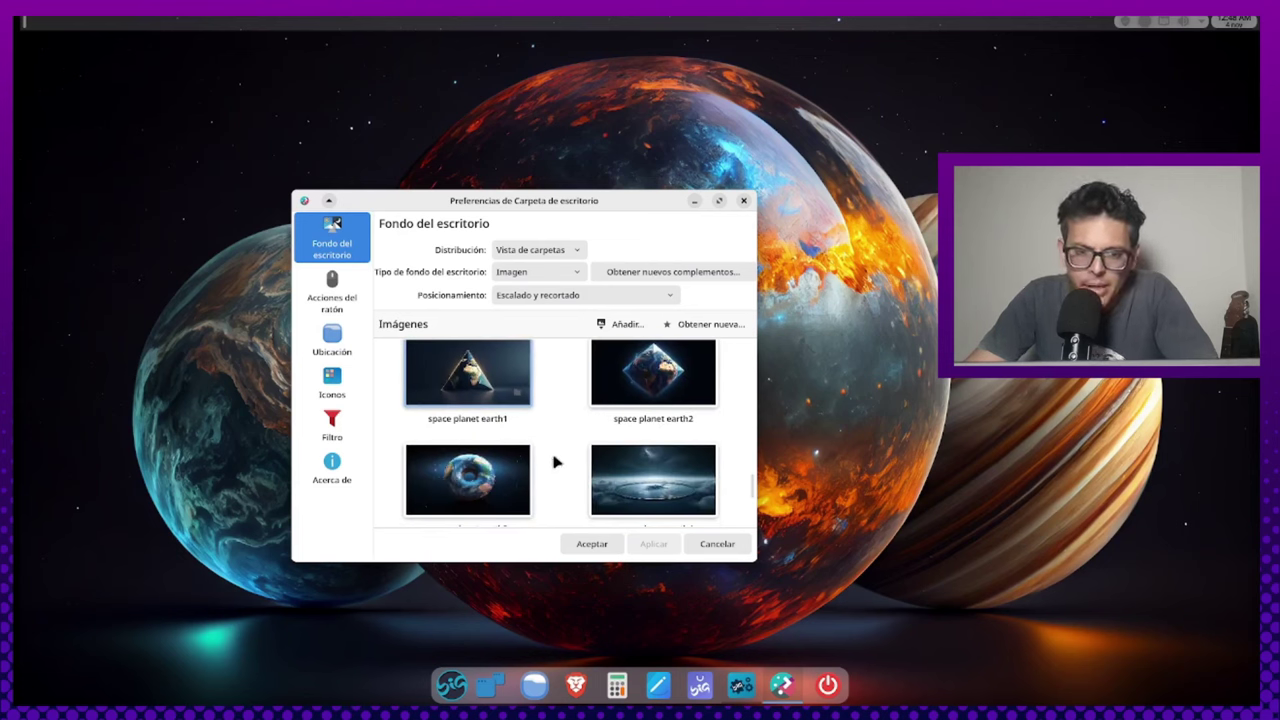
{"action": "scroll", "coordinate": [555, 445], "scroll_direction": "down", "scroll_amount": 1}
{"action": "scroll", "coordinate": [556, 443], "scroll_direction": "down", "scroll_amount": 2}
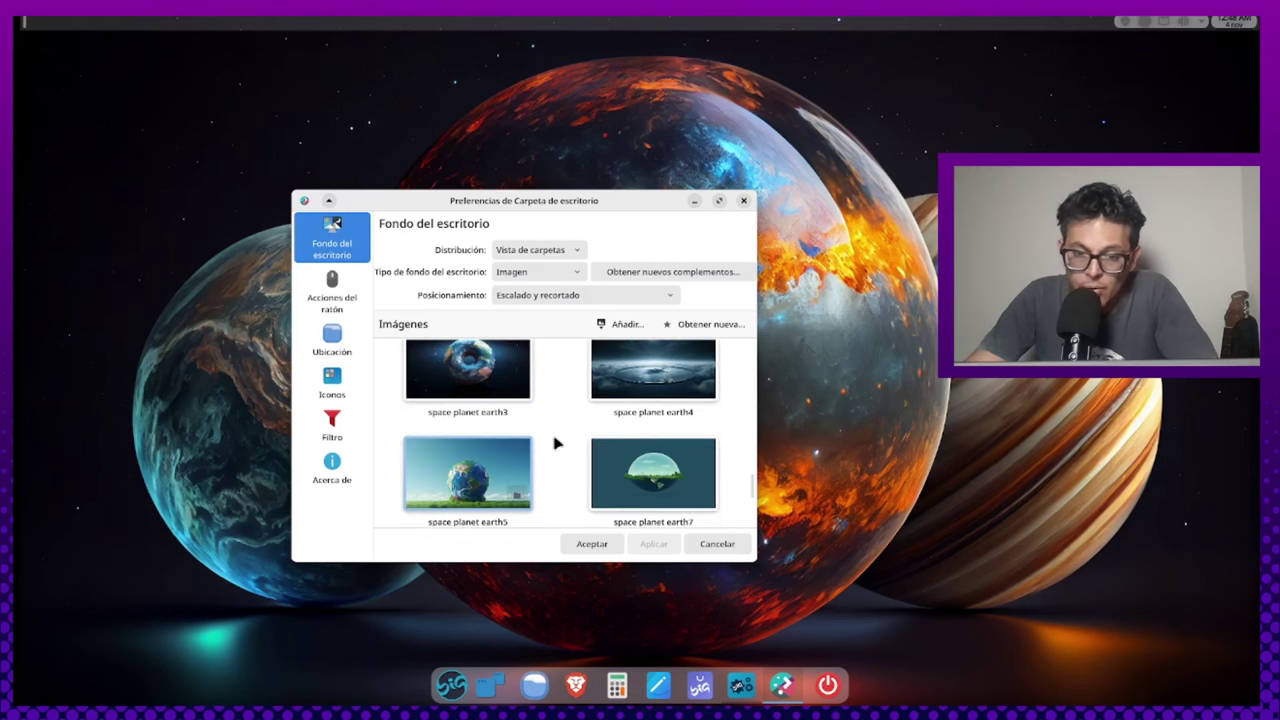
{"action": "scroll", "coordinate": [557, 443], "scroll_direction": "down", "scroll_amount": 3}
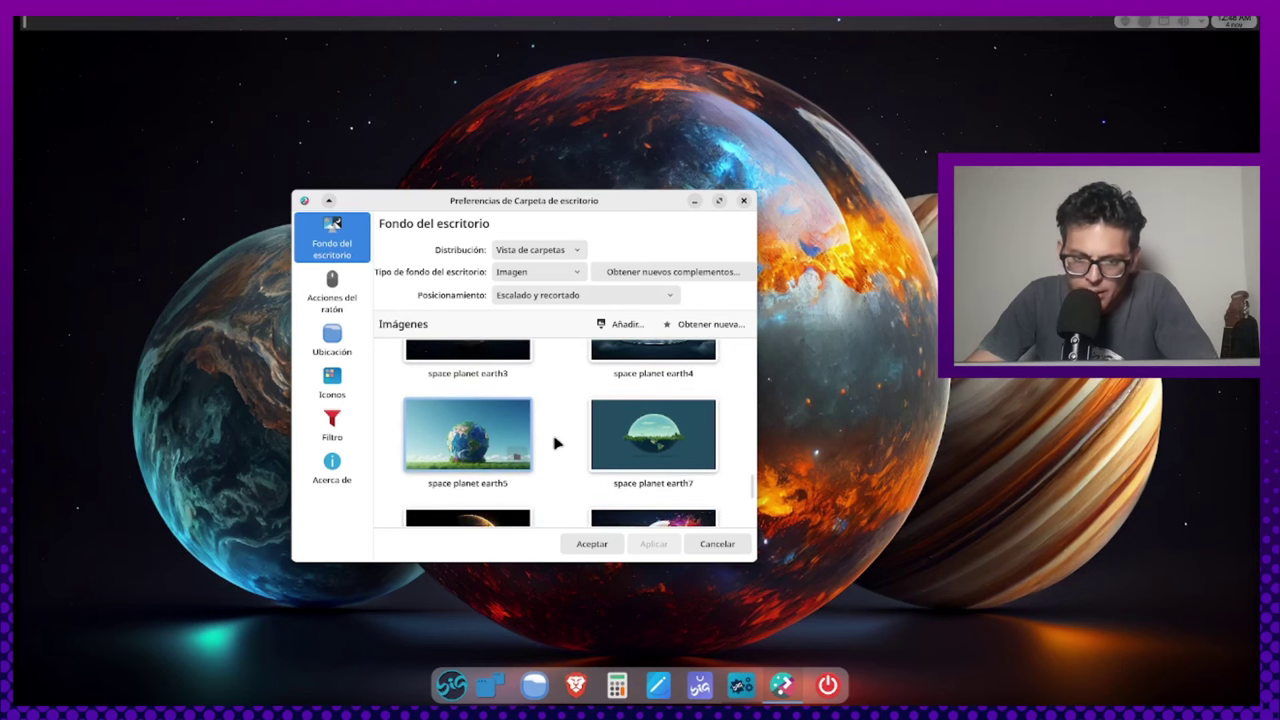
{"action": "scroll", "coordinate": [557, 443], "scroll_direction": "down", "scroll_amount": 4}
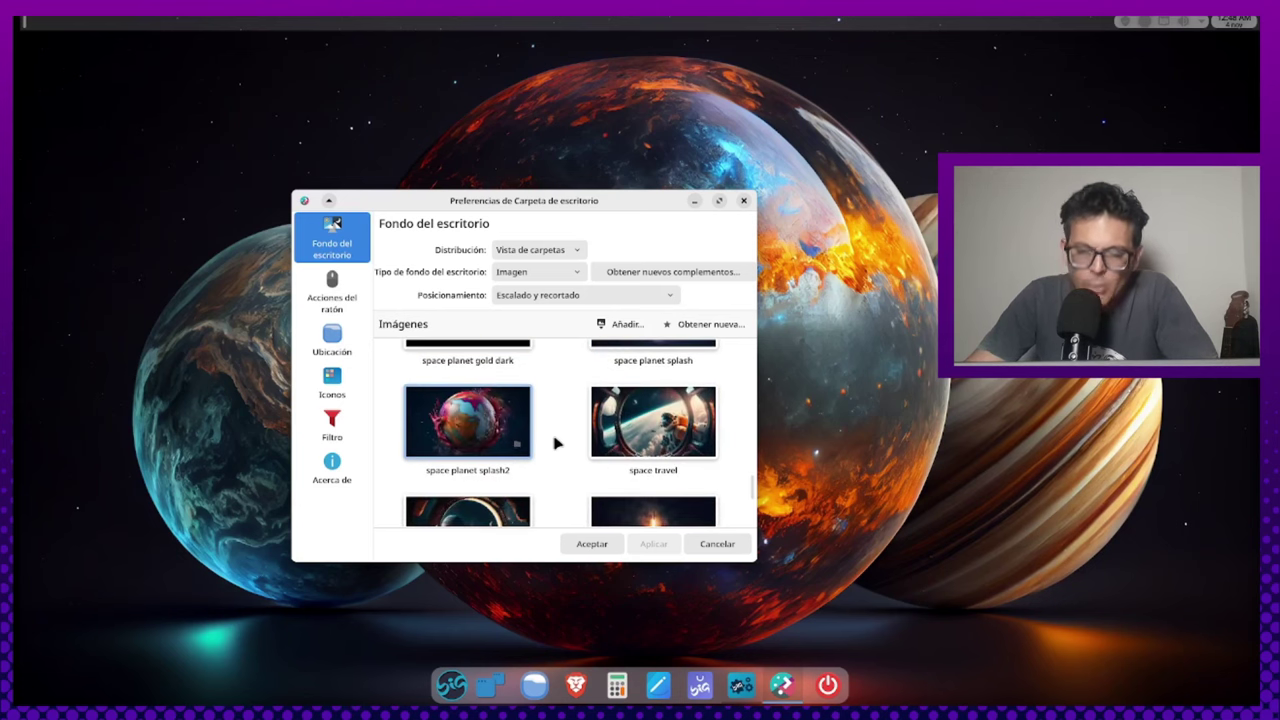
{"action": "scroll", "coordinate": [556, 443], "scroll_direction": "down", "scroll_amount": 2}
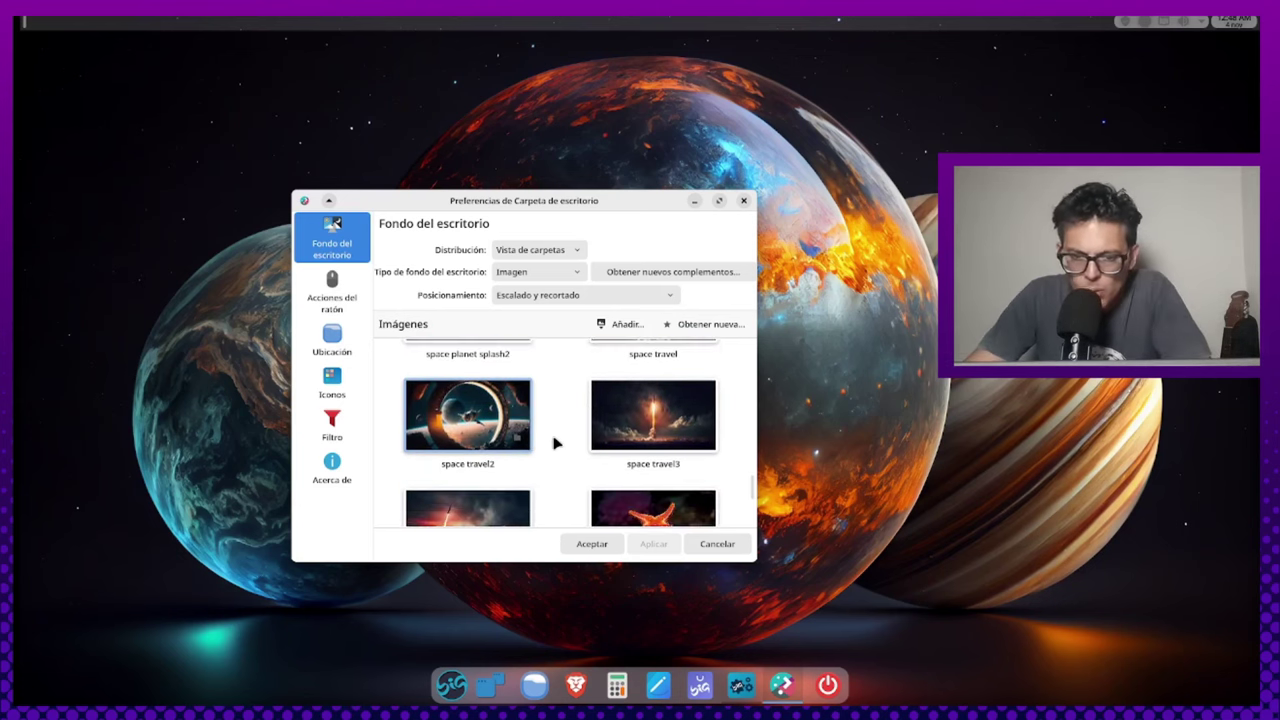
{"action": "scroll", "coordinate": [556, 443], "scroll_direction": "down", "scroll_amount": 4}
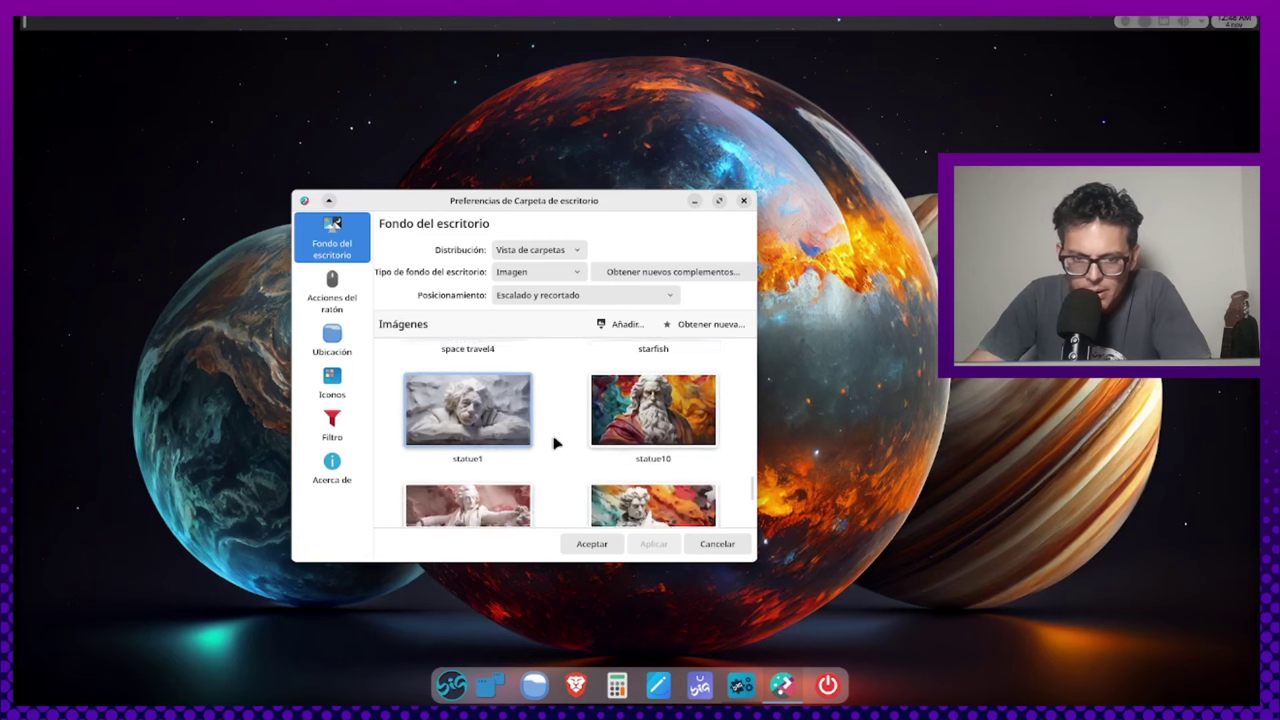
{"action": "scroll", "coordinate": [556, 443], "scroll_direction": "up", "scroll_amount": 1}
Preview the statue1 marble sculpture as wallpaper and move the settings window up and left
{"action": "left_click", "coordinate": [441, 441]}
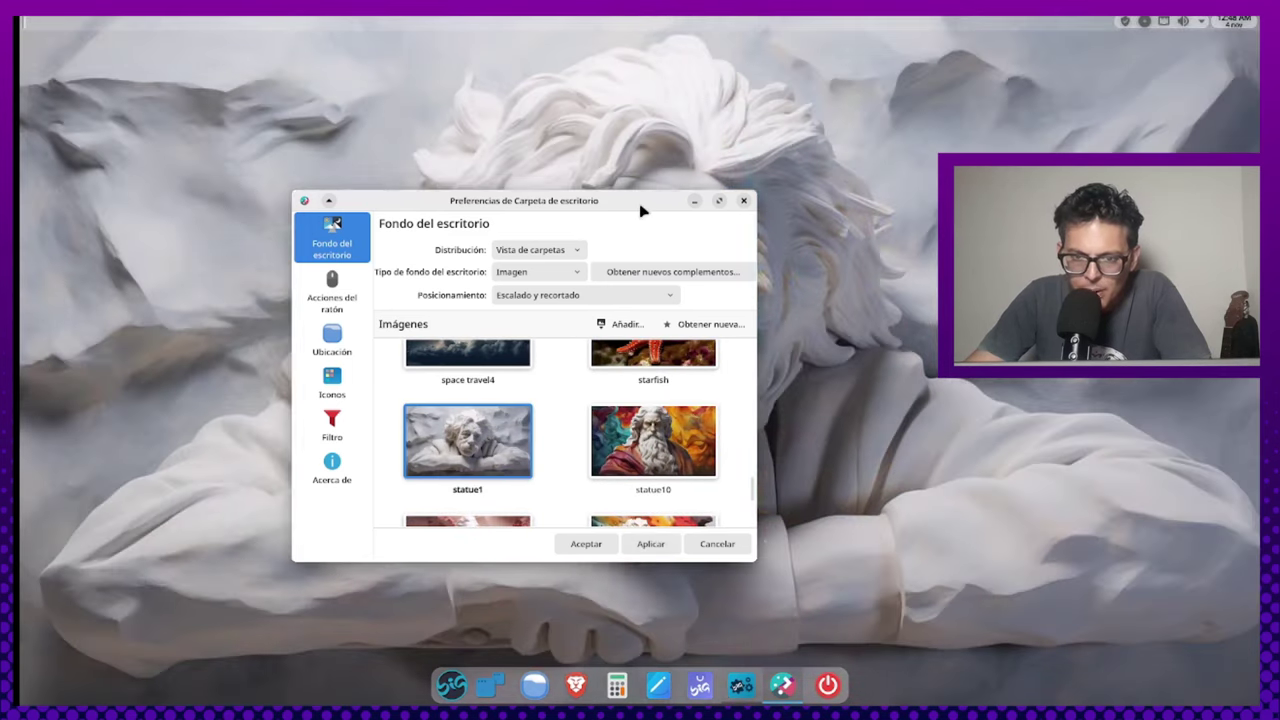
{"action": "left_click_drag", "start_coordinate": [630, 210], "coordinate": [533, 203]}
{"action": "scroll", "coordinate": [445, 420], "scroll_direction": "down", "scroll_amount": 2}
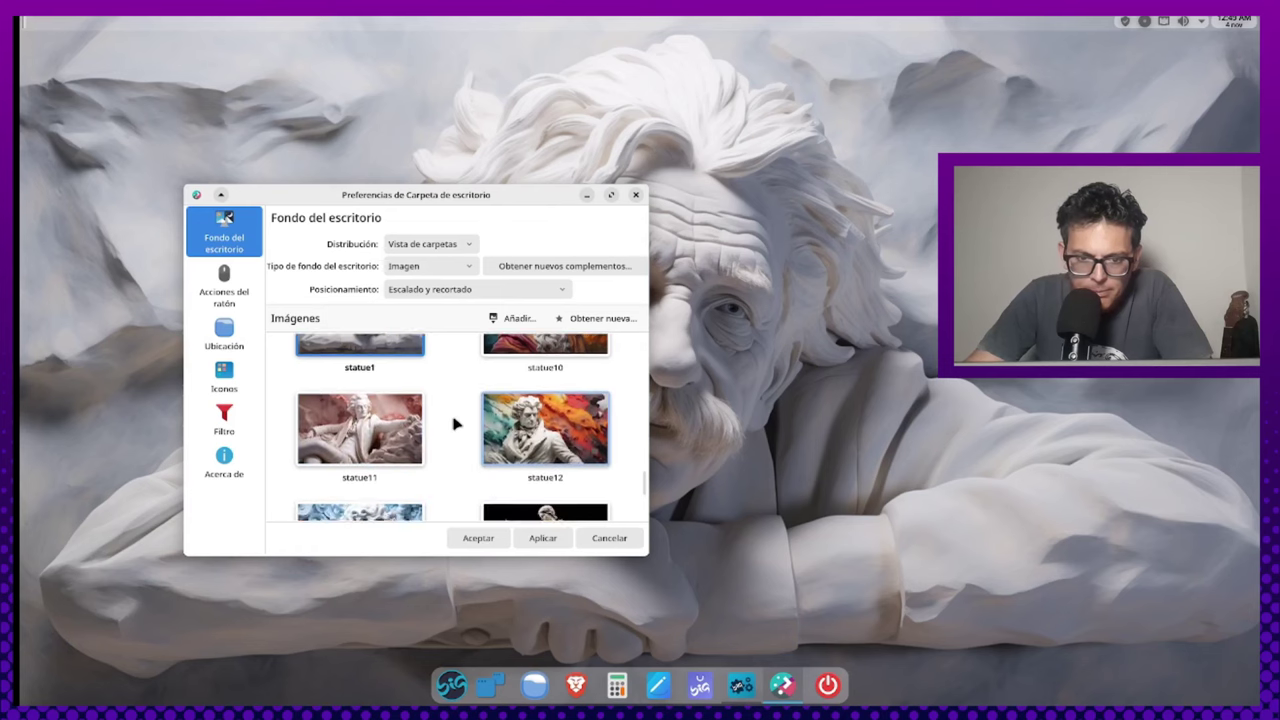
{"action": "scroll", "coordinate": [451, 423], "scroll_direction": "down", "scroll_amount": 1}
Preview the statue12, statue16, statue18 and statue2 images in turn
{"action": "left_click", "coordinate": [548, 438]}
{"action": "scroll", "coordinate": [500, 436], "scroll_direction": "down", "scroll_amount": 2}
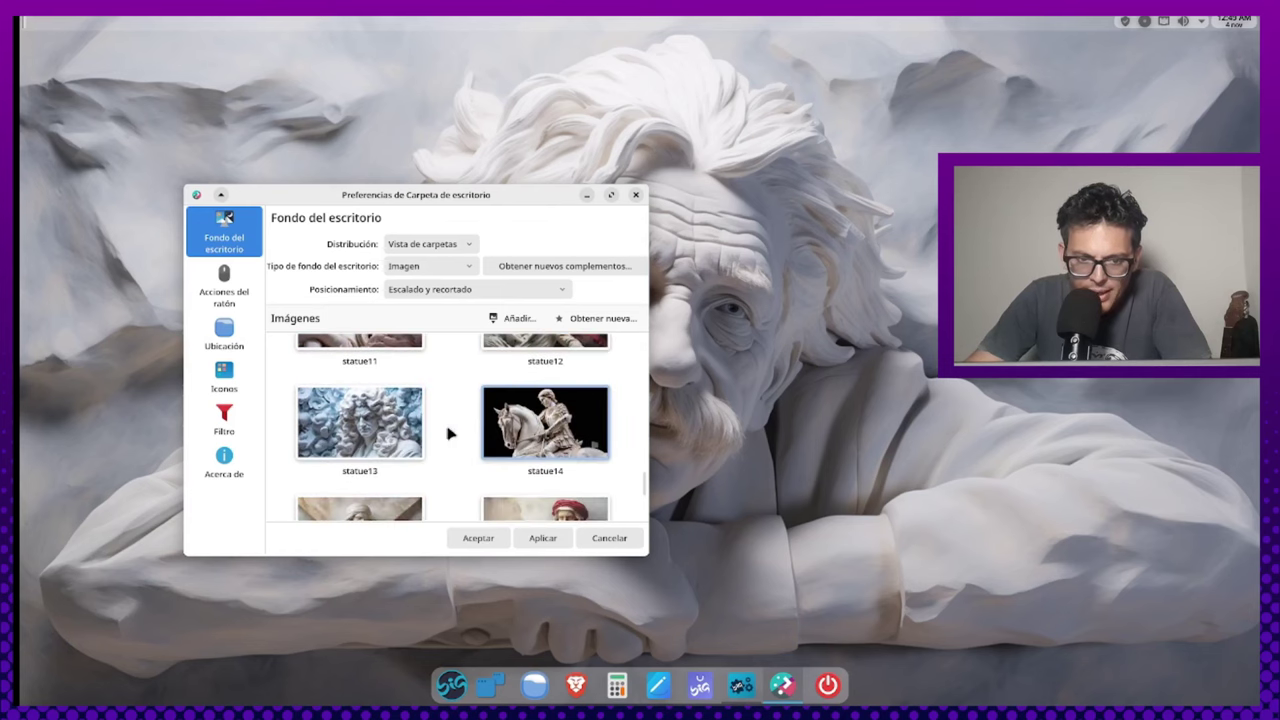
{"action": "scroll", "coordinate": [560, 430], "scroll_direction": "down", "scroll_amount": 3}
{"action": "left_click", "coordinate": [528, 440]}
{"action": "scroll", "coordinate": [520, 432], "scroll_direction": "down", "scroll_amount": 3}
{"action": "left_click", "coordinate": [517, 427]}
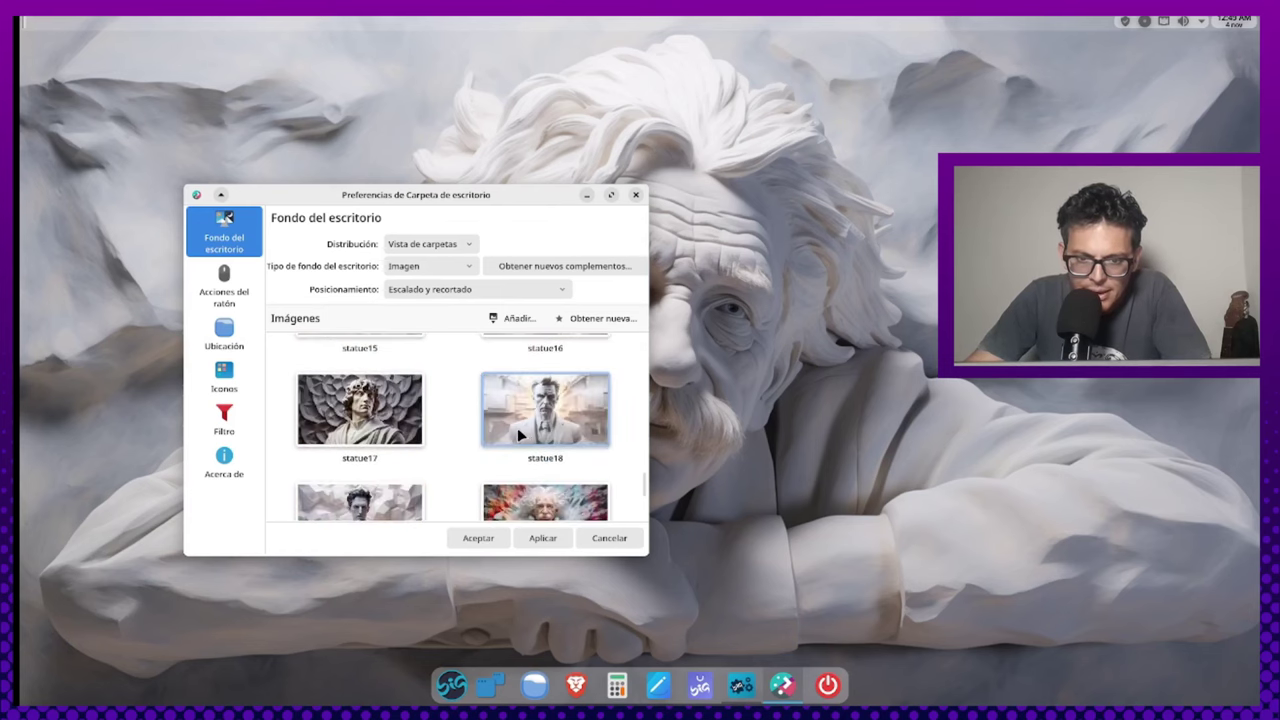
{"action": "scroll", "coordinate": [517, 427], "scroll_direction": "down", "scroll_amount": 3}
{"action": "left_click", "coordinate": [517, 430]}
{"action": "scroll", "coordinate": [460, 434], "scroll_direction": "down", "scroll_amount": 1}
Step through further wallpaper images, including statue3 and statue9, with the arrow keys
{"action": "key", "text": "Down"}
{"action": "key", "text": "Down"}
{"action": "key", "text": "Down"}
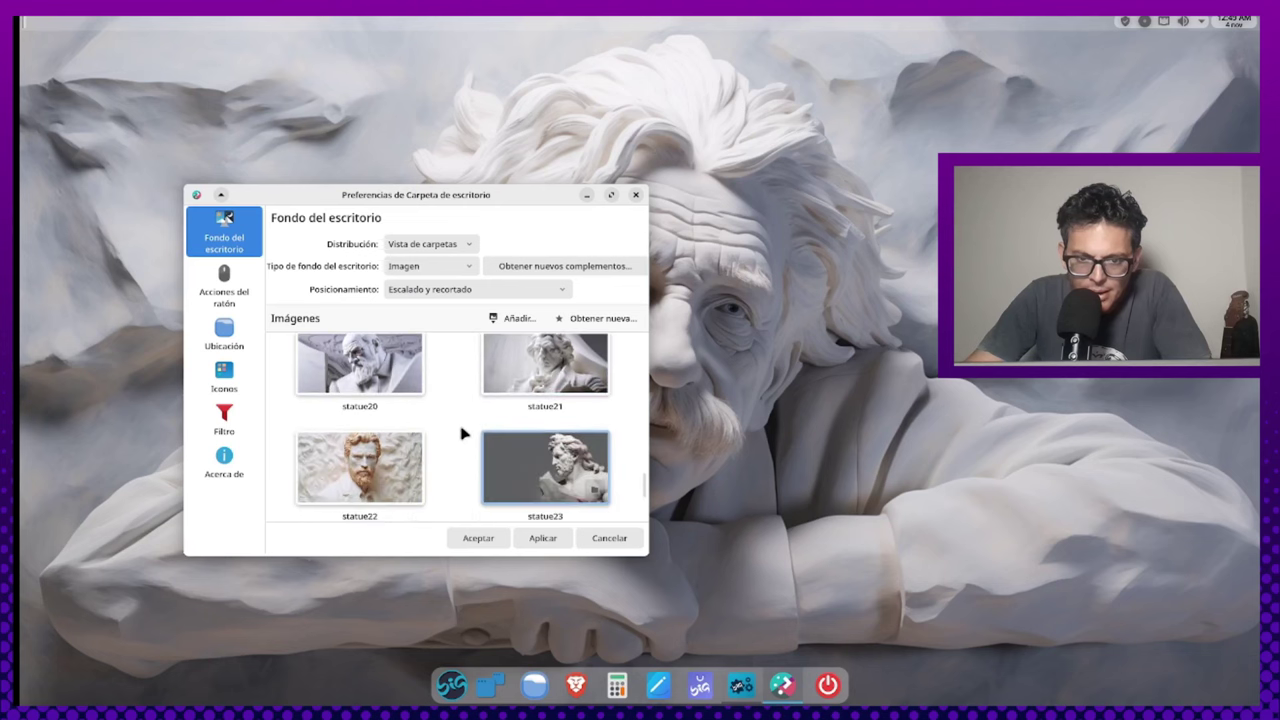
{"action": "key", "text": "Down"}
{"action": "key", "text": "Down"}
{"action": "key", "text": "Down"}
{"action": "key", "text": "Down"}
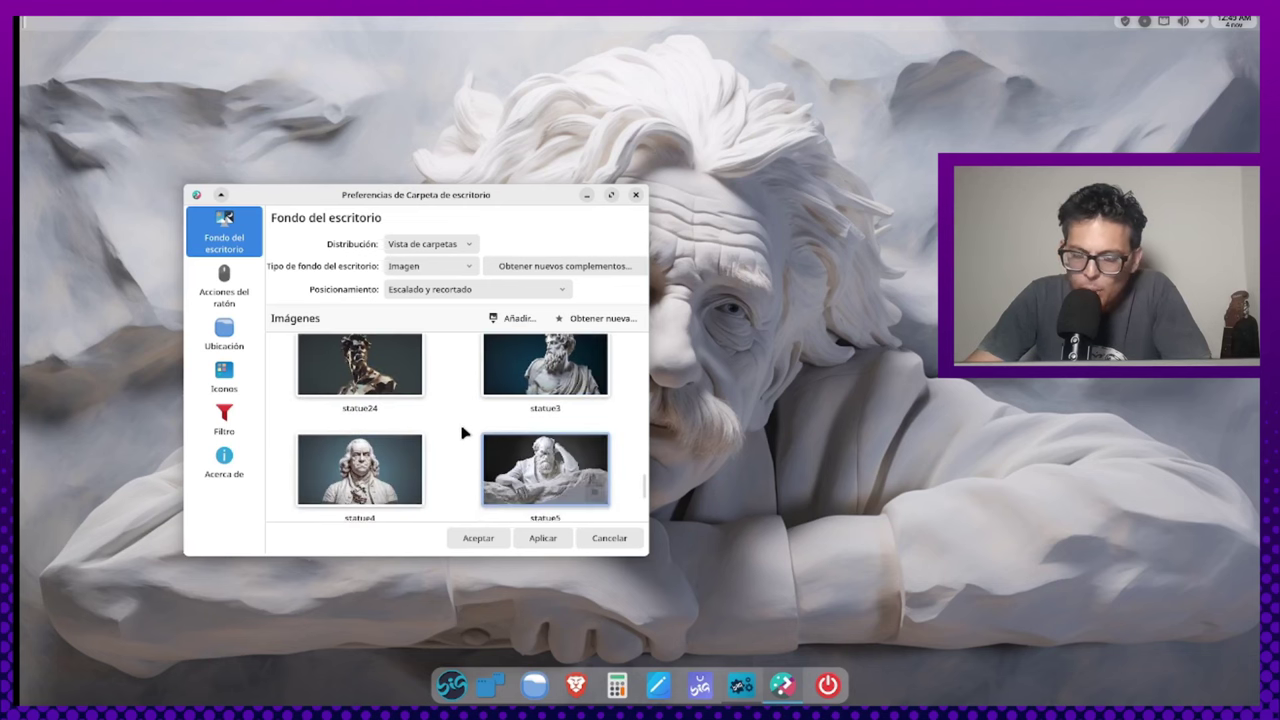
{"action": "key", "text": "Down"}
{"action": "key", "text": "Down"}
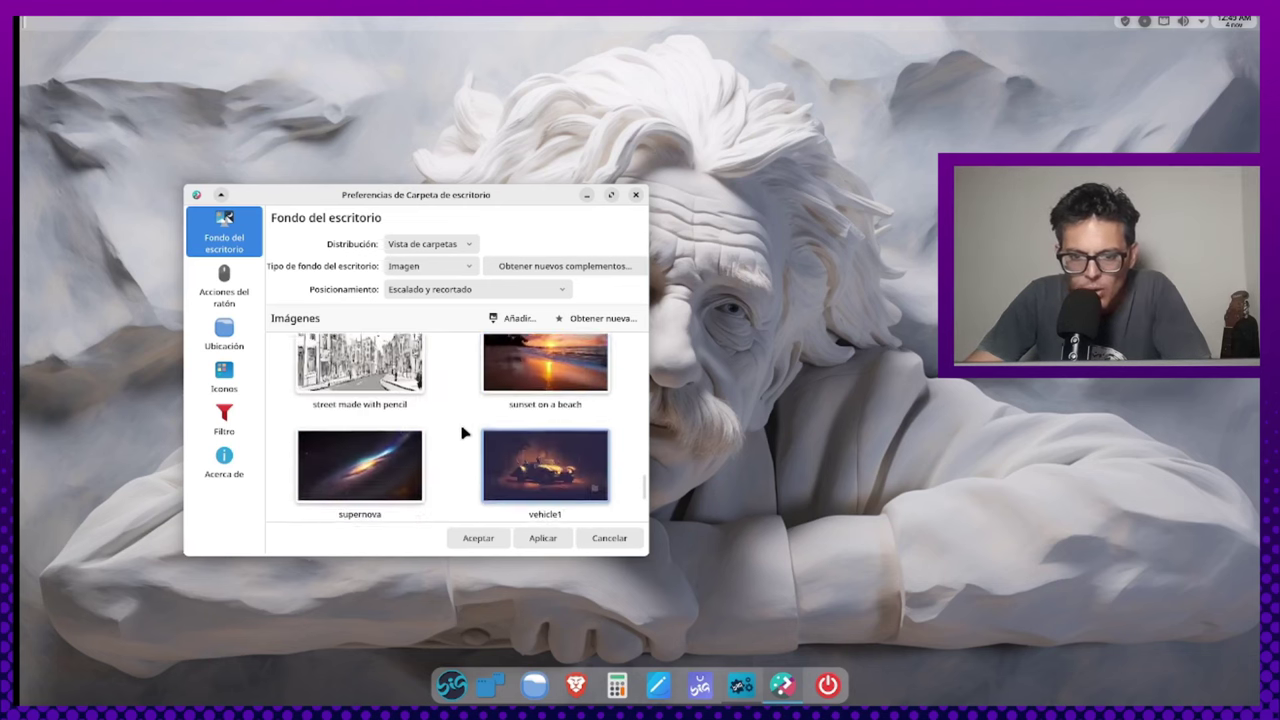
{"action": "key", "text": "Up"}
{"action": "key", "text": "Up"}
{"action": "key", "text": "Up"}
{"action": "key", "text": "Down"}
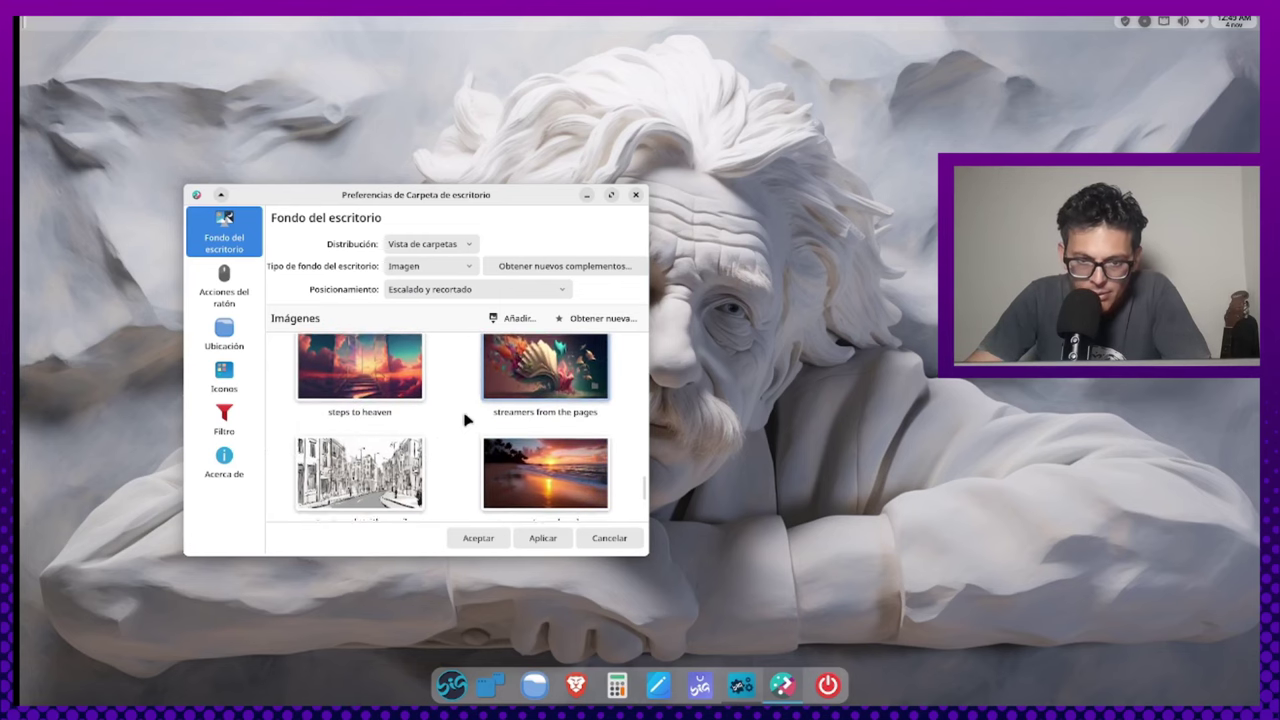
Set the vehicle6 number 61 race car as wallpaper, then close settings and apply
{"action": "left_click", "coordinate": [610, 195]}
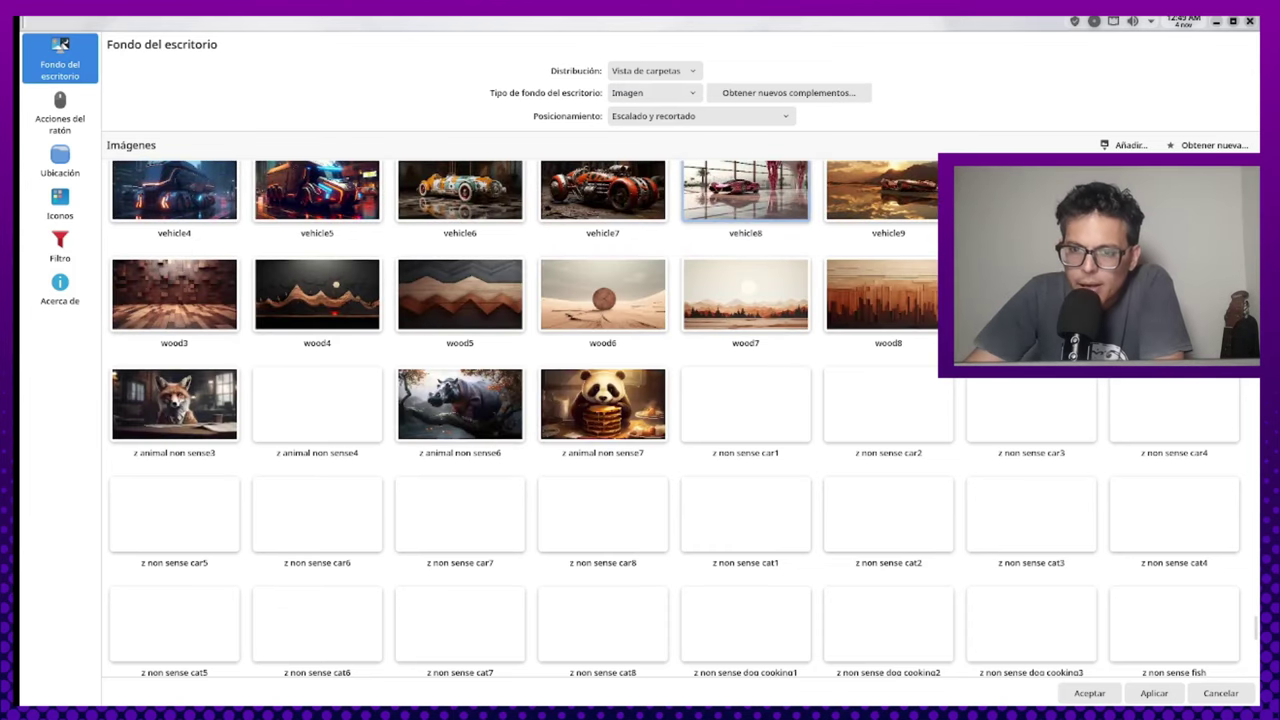
{"action": "scroll", "coordinate": [915, 320], "scroll_direction": "up", "scroll_amount": 3}
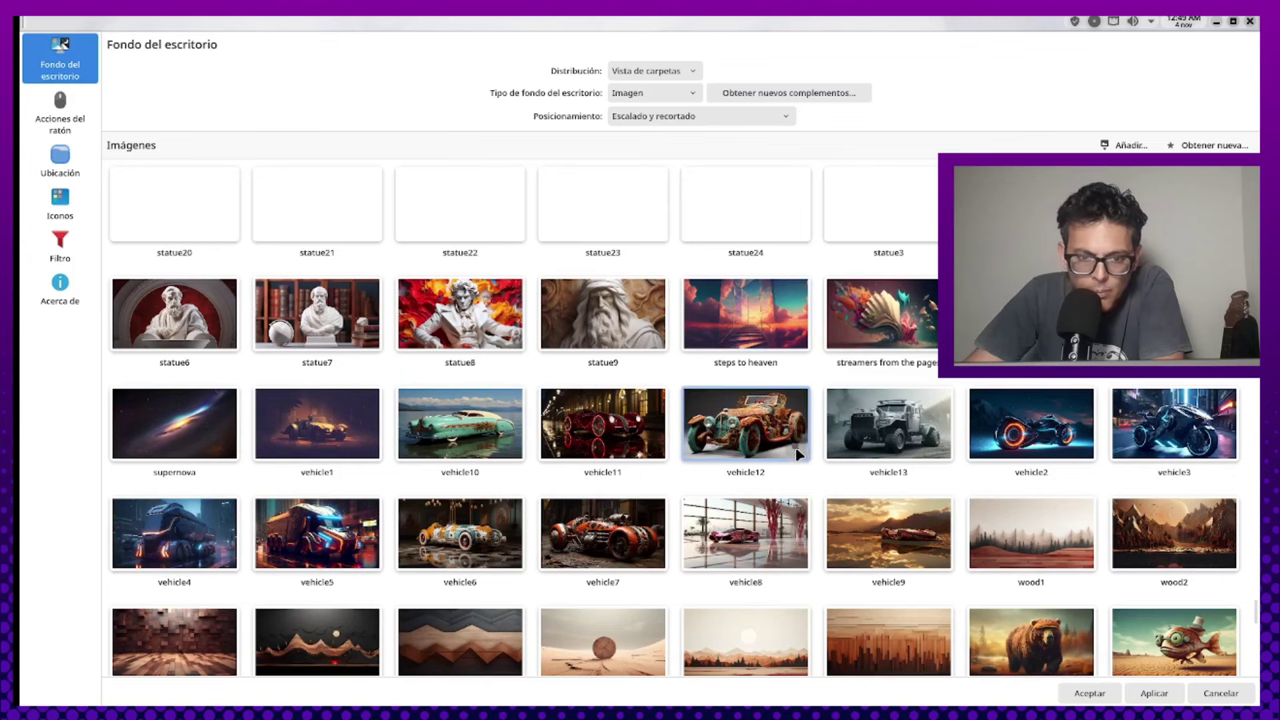
{"action": "scroll", "coordinate": [567, 480], "scroll_direction": "down", "scroll_amount": 1}
{"action": "scroll", "coordinate": [567, 479], "scroll_direction": "down", "scroll_amount": 1}
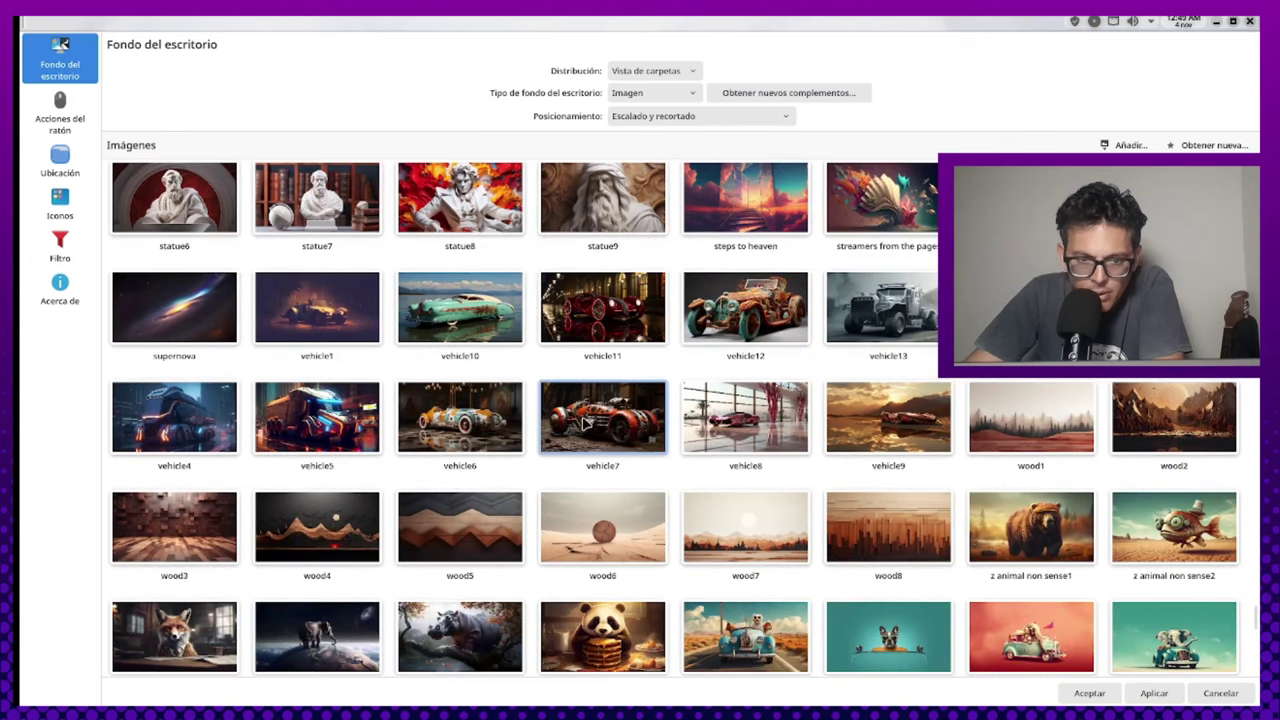
{"action": "left_click", "coordinate": [456, 431]}
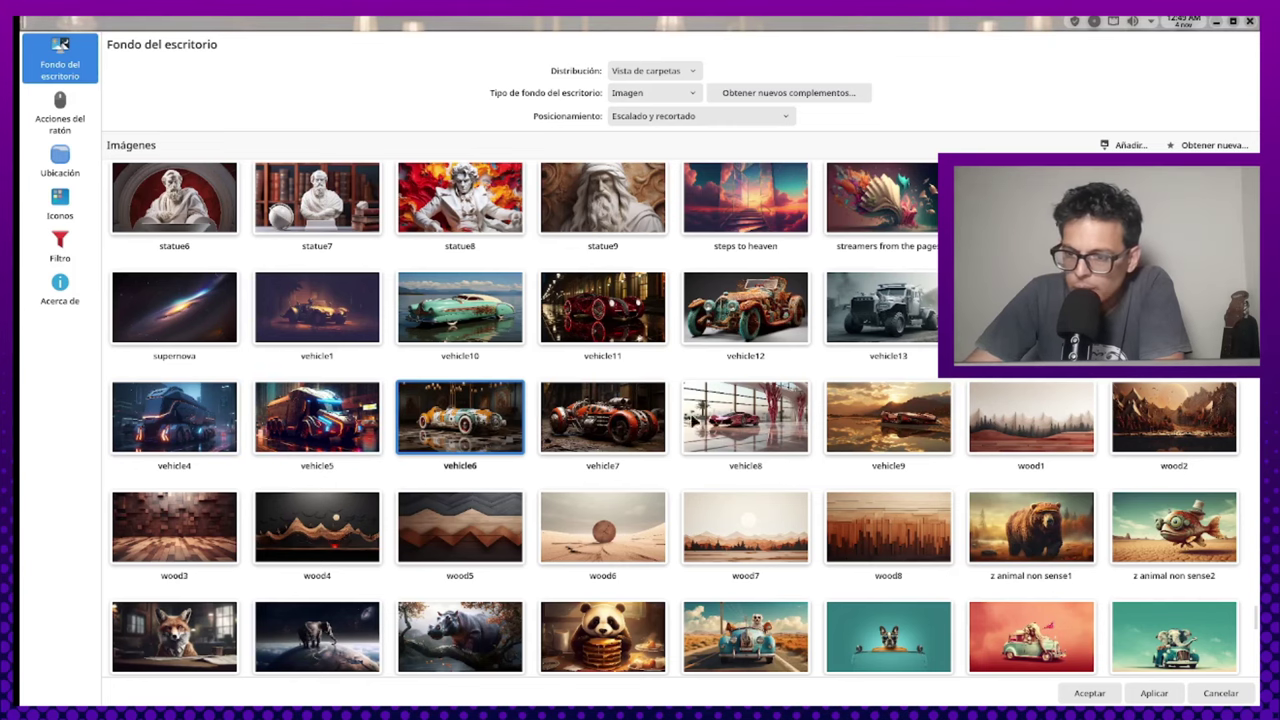
{"action": "scroll", "coordinate": [983, 460], "scroll_direction": "down", "scroll_amount": 1}
{"action": "scroll", "coordinate": [981, 460], "scroll_direction": "down", "scroll_amount": 3}
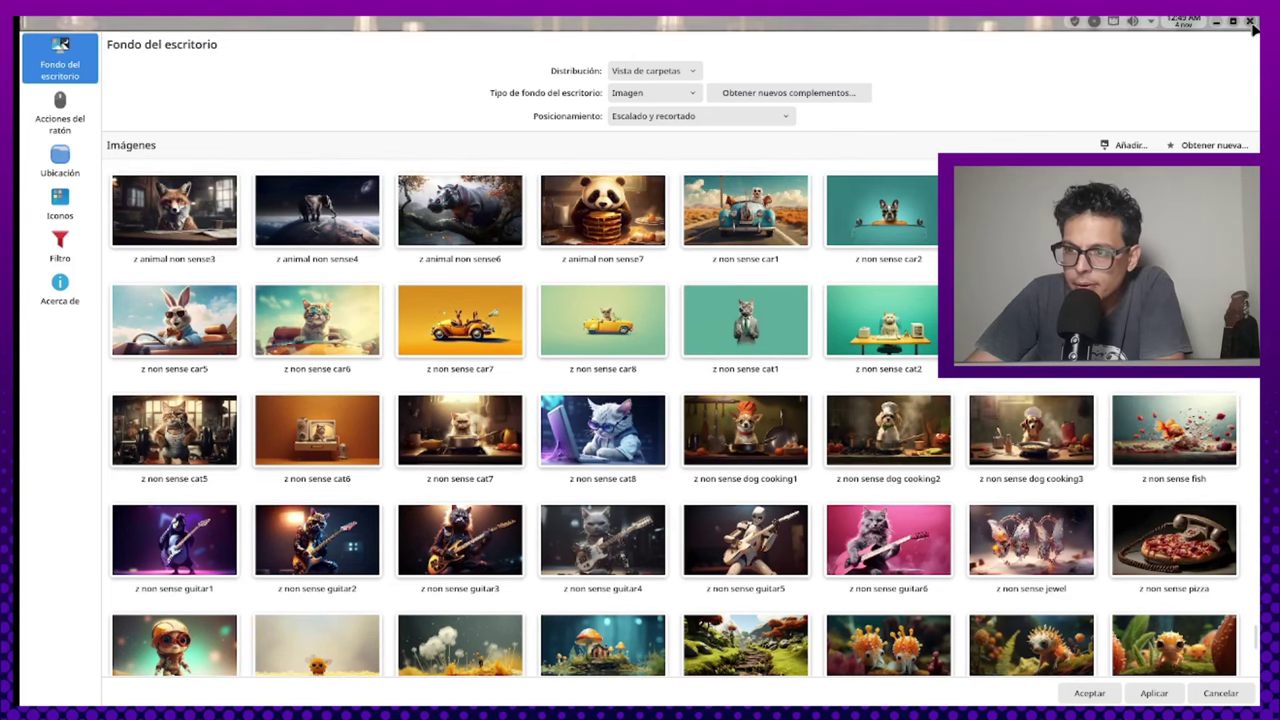
{"action": "left_click", "coordinate": [1251, 24]}
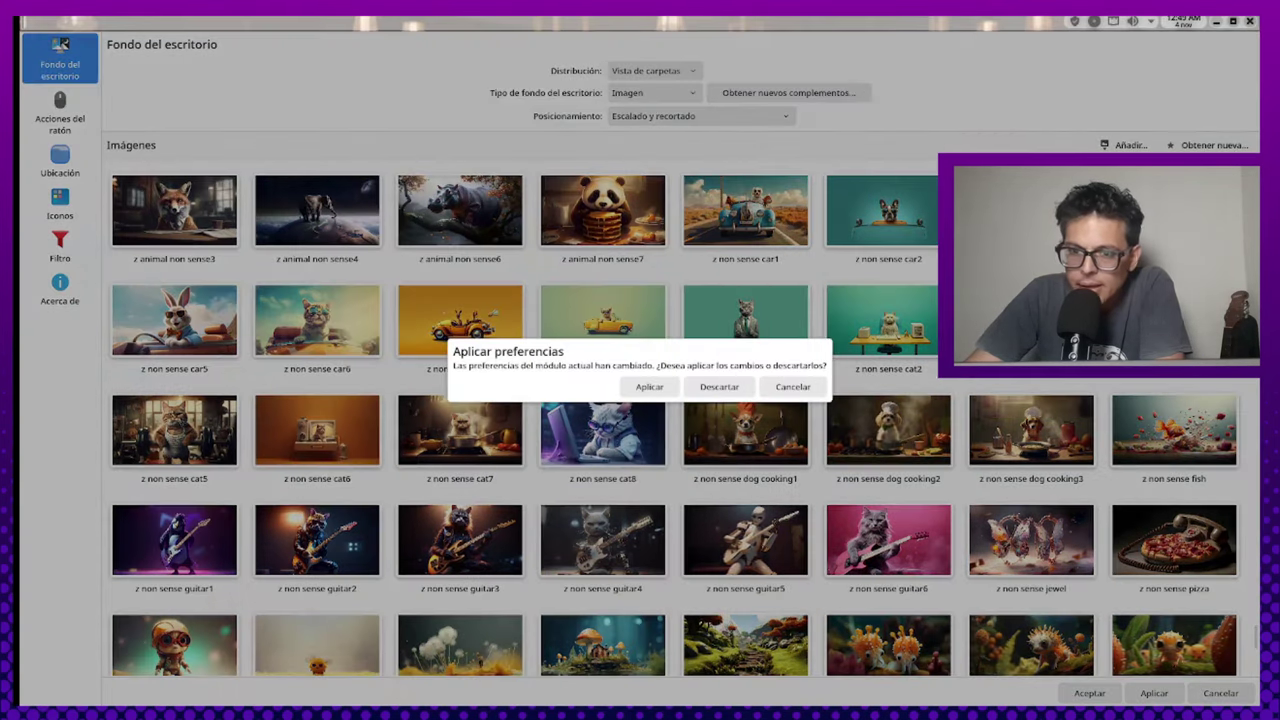
{"action": "left_click", "coordinate": [649, 387]}
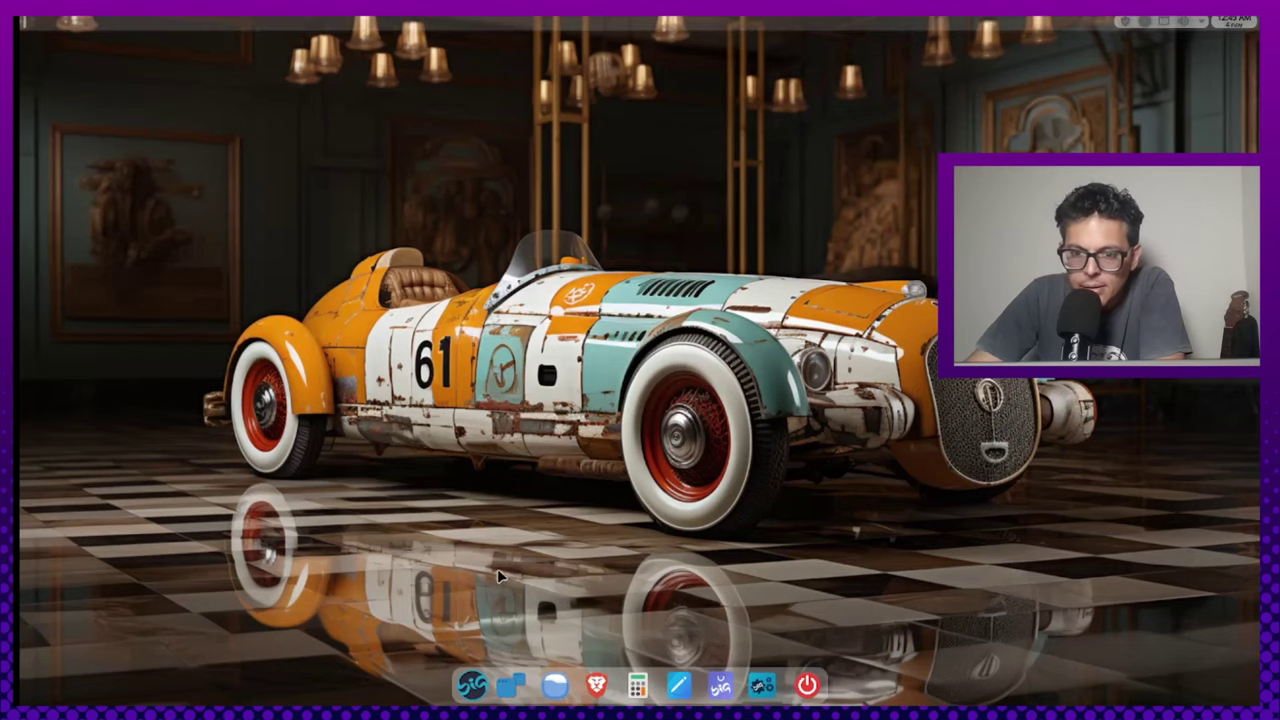
Apply the biglinux dark theme in Centro de Control's Tema chooser, then close it
{"action": "left_click", "coordinate": [473, 688]}
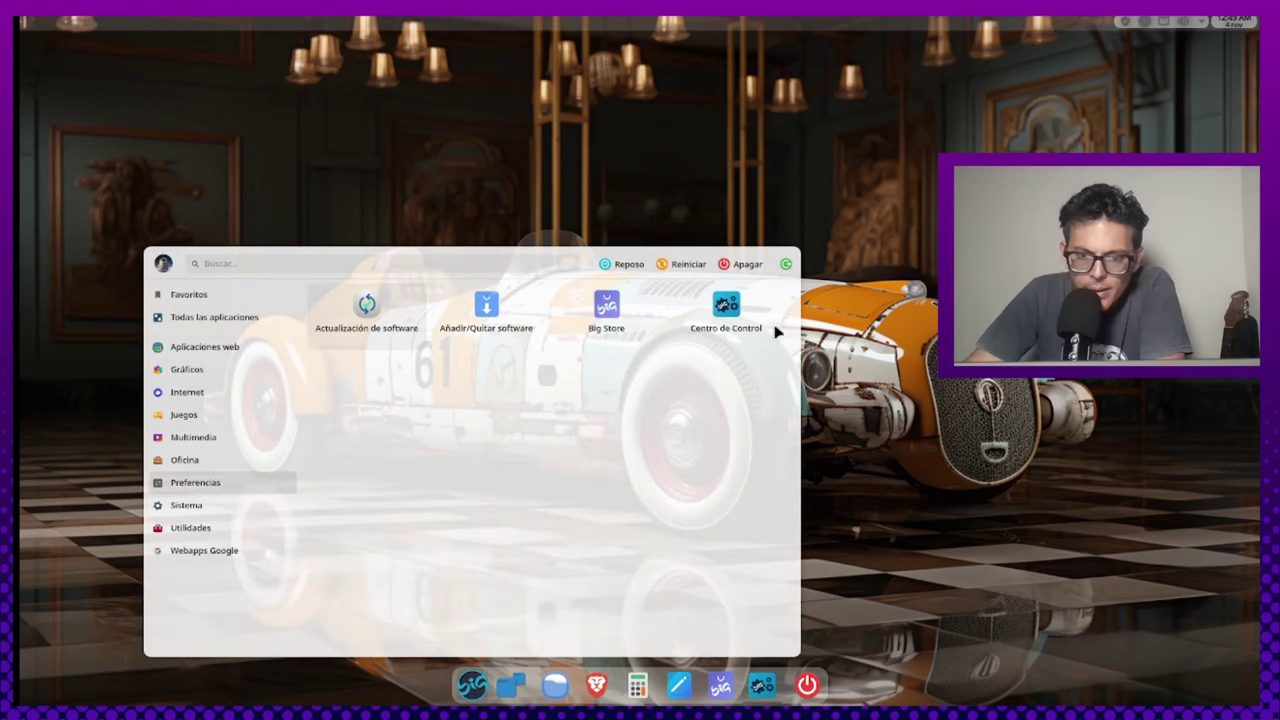
{"action": "left_click", "coordinate": [748, 307]}
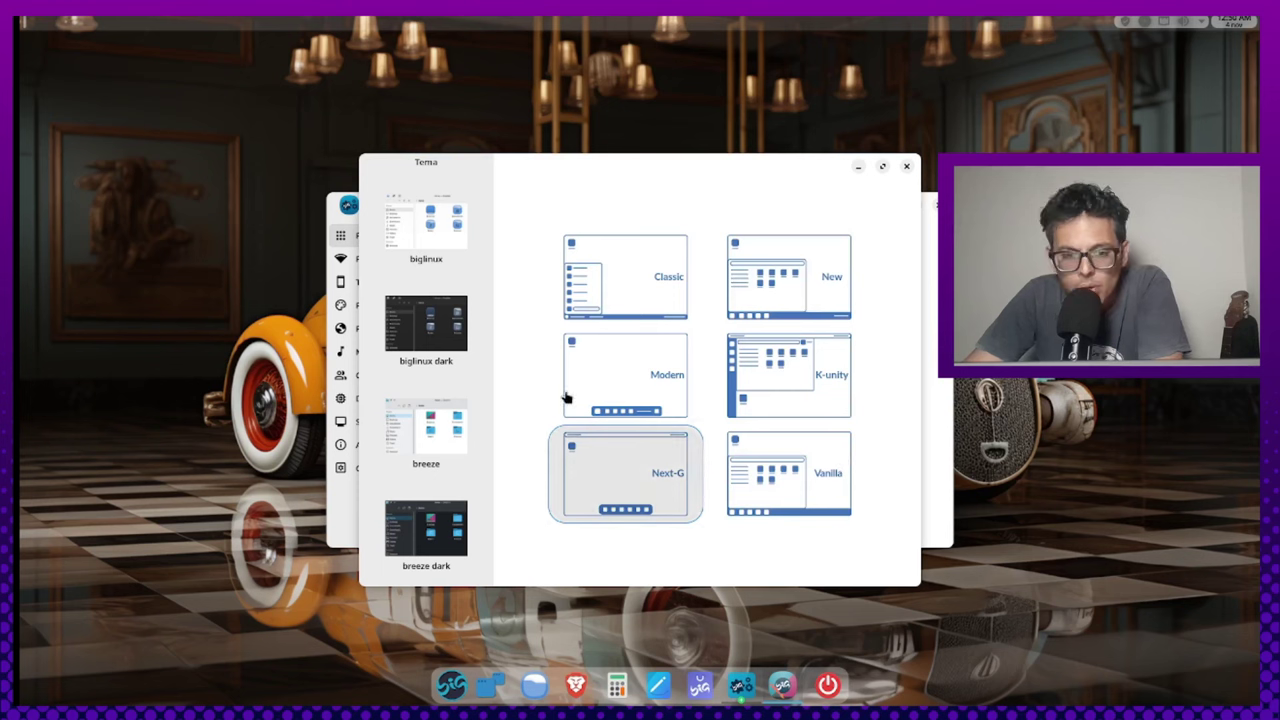
{"action": "left_click", "coordinate": [466, 325]}
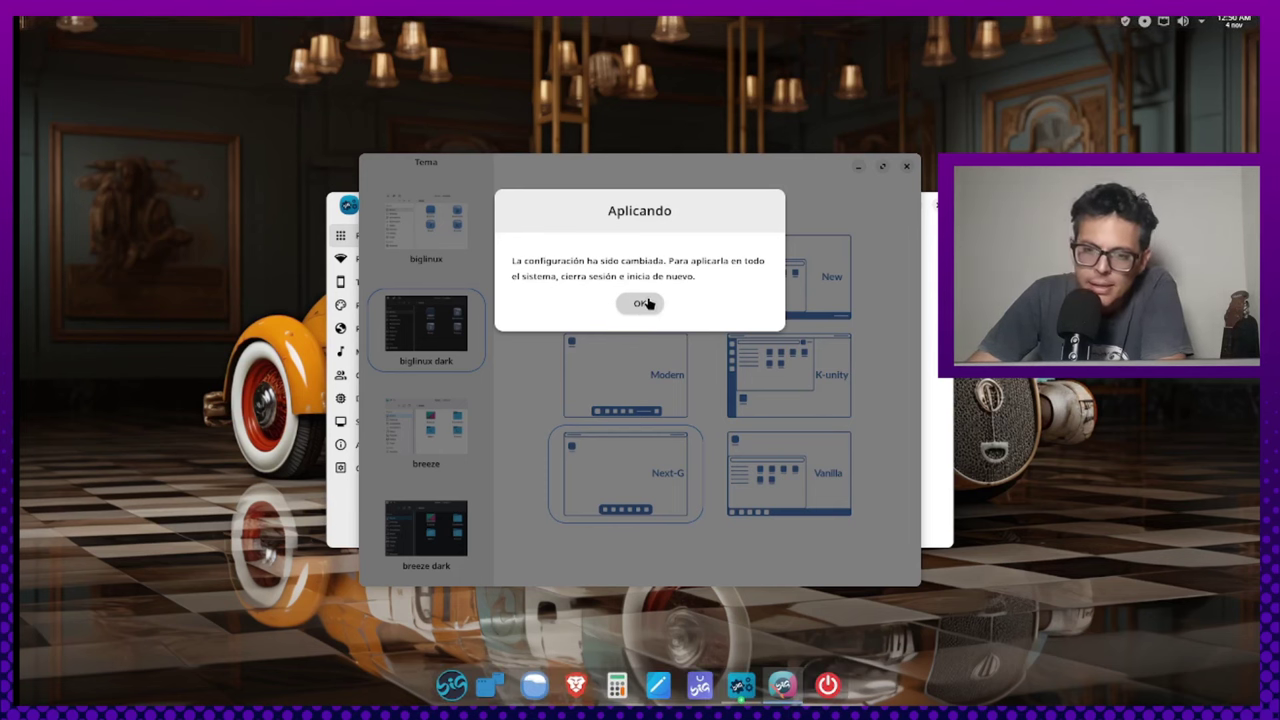
{"action": "left_click", "coordinate": [646, 304]}
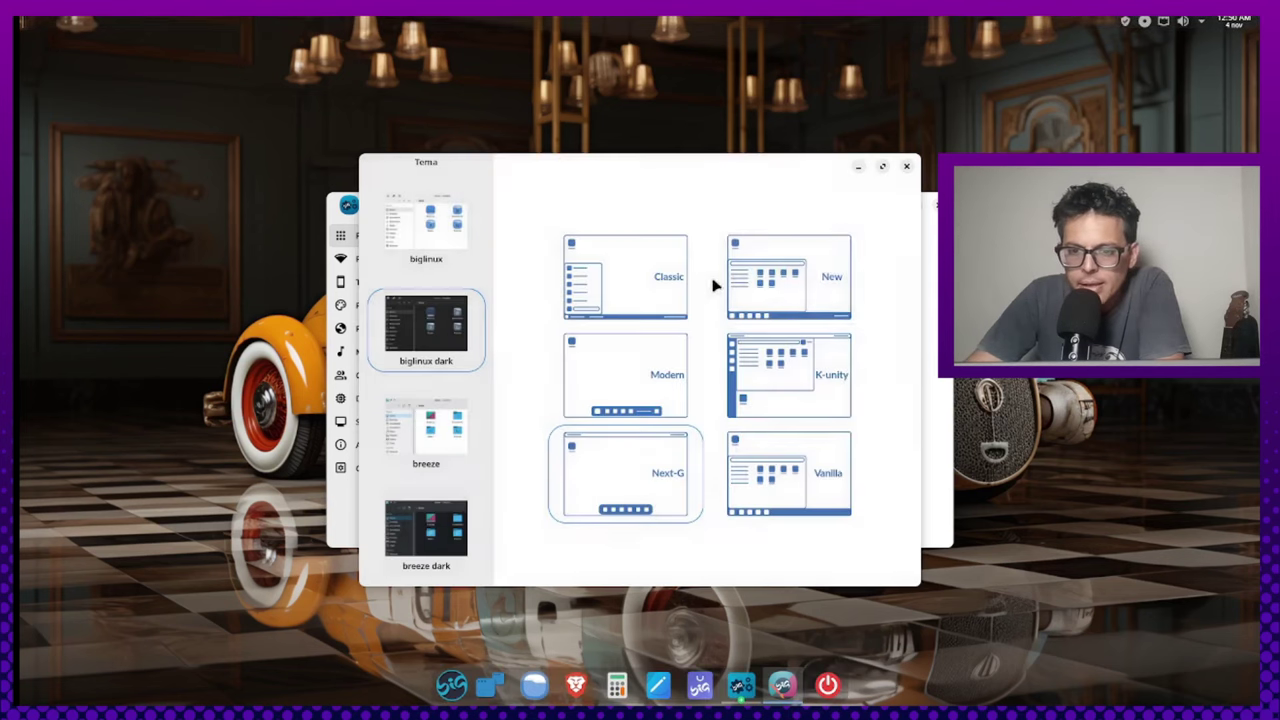
{"action": "left_click", "coordinate": [907, 167]}
Close Centro de Control and check the dark-styled Carpeta personal in the file manager, then close it
{"action": "left_click", "coordinate": [935, 206]}
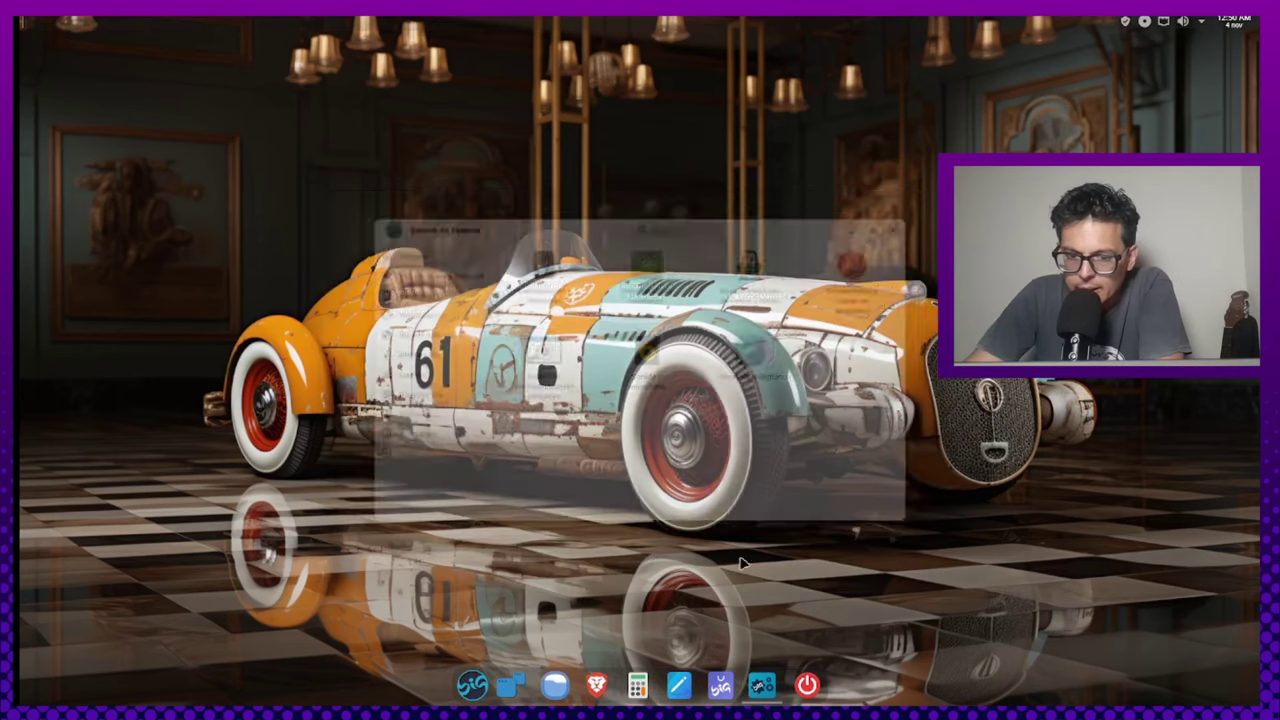
{"action": "key", "text": "super+e"}
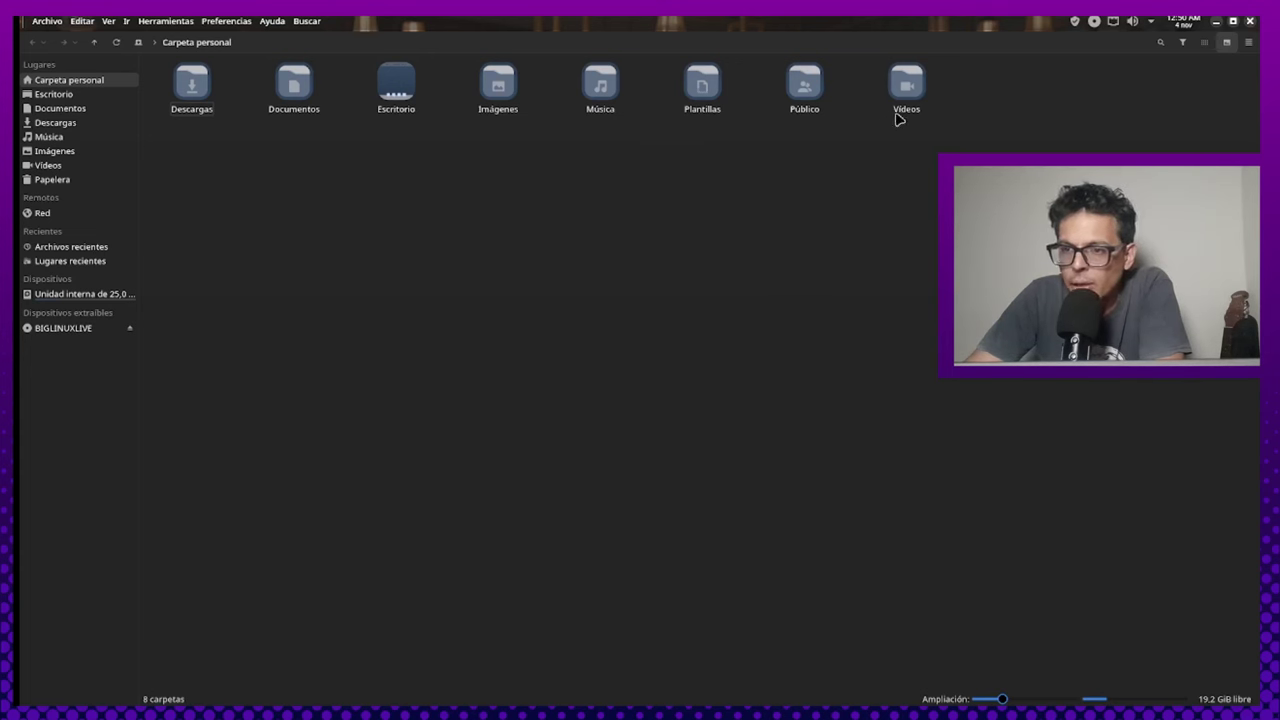
{"action": "mouse_move", "coordinate": [900, 88]}
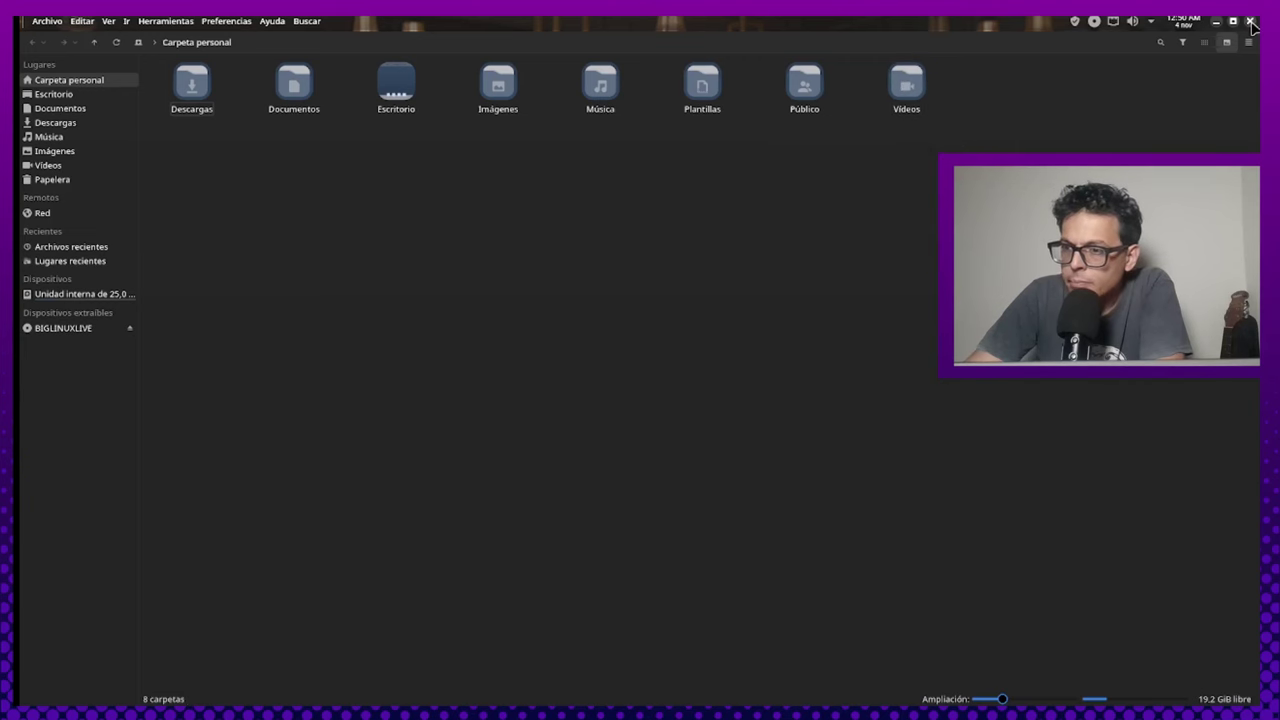
{"action": "left_click", "coordinate": [1250, 21]}
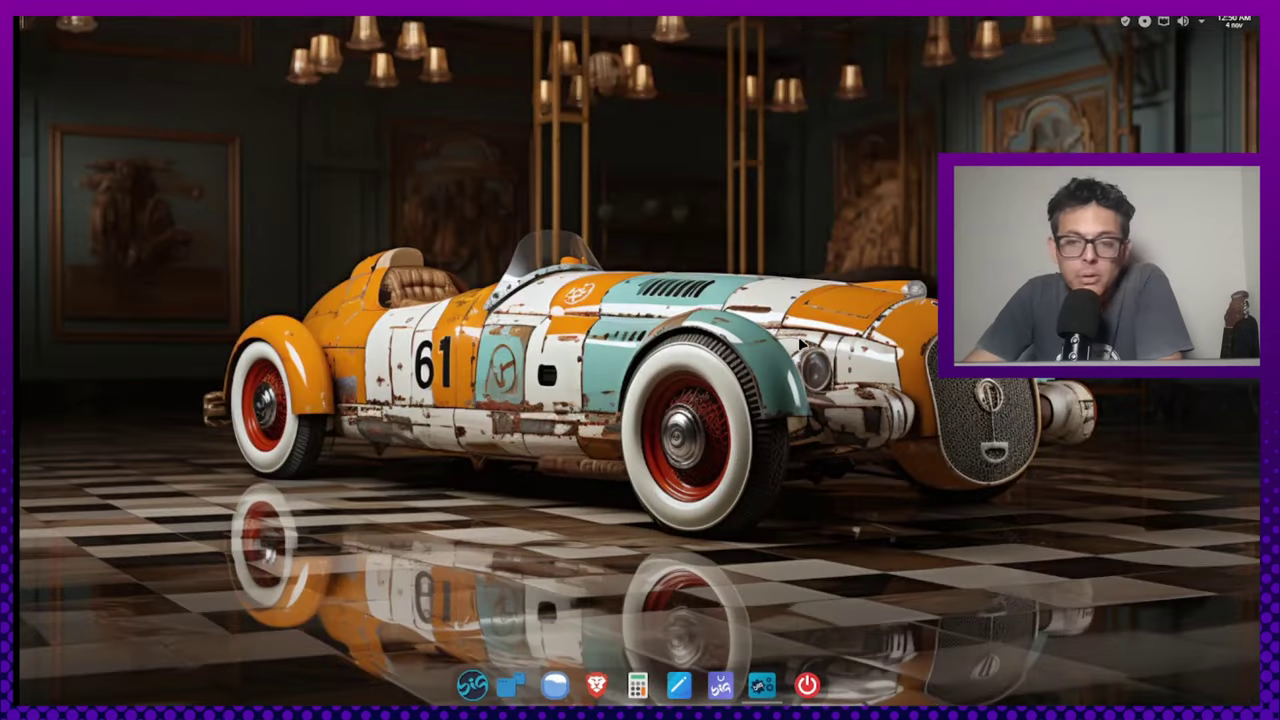